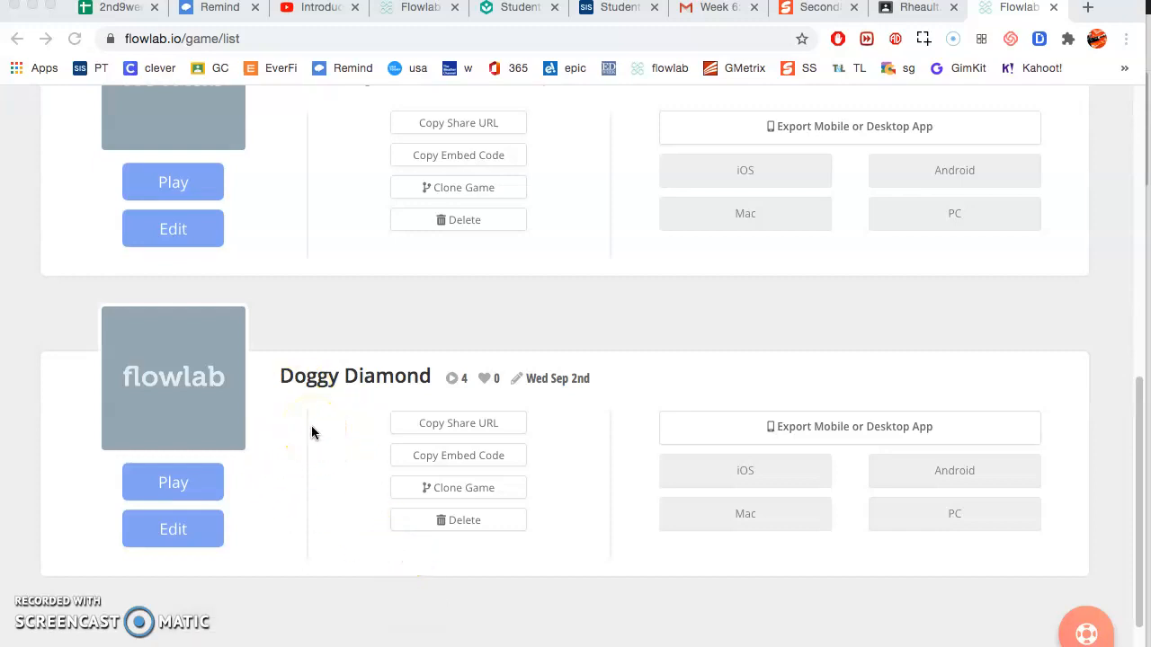
Play the Doggy Diamond game, steering the dog over the platforms to collect diamonds and running it into spikes.
{"action": "left_click", "coordinate": [175, 481]}
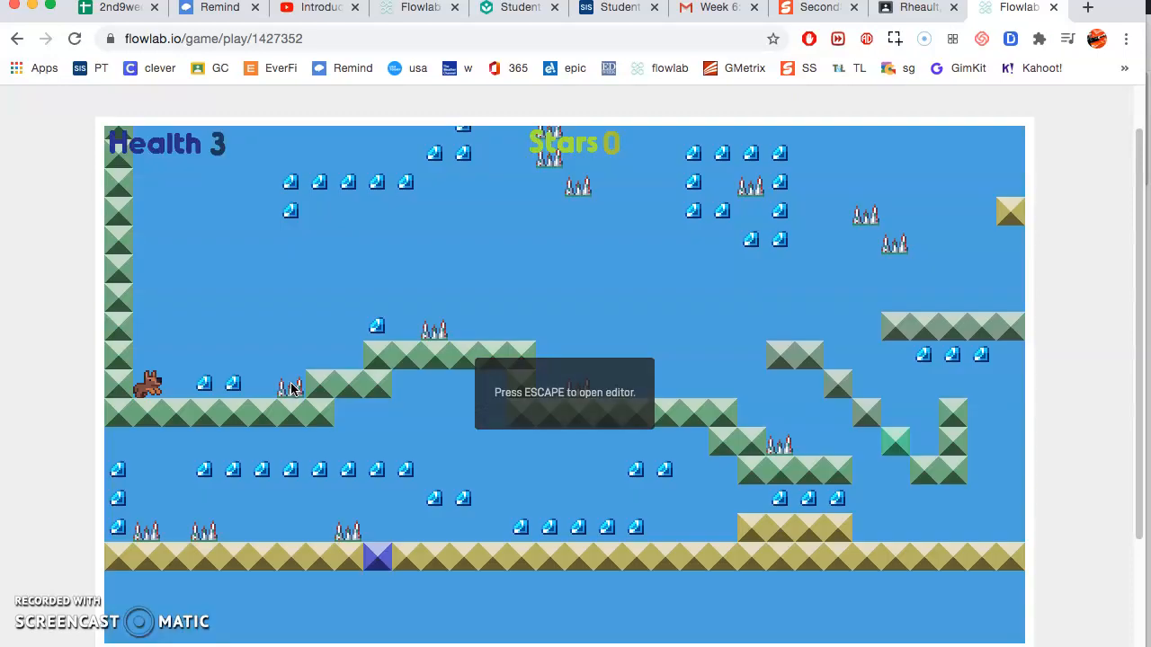
{"action": "key", "text": "Right"}
{"action": "key", "text": "Right"}
{"action": "key", "text": "Up"}
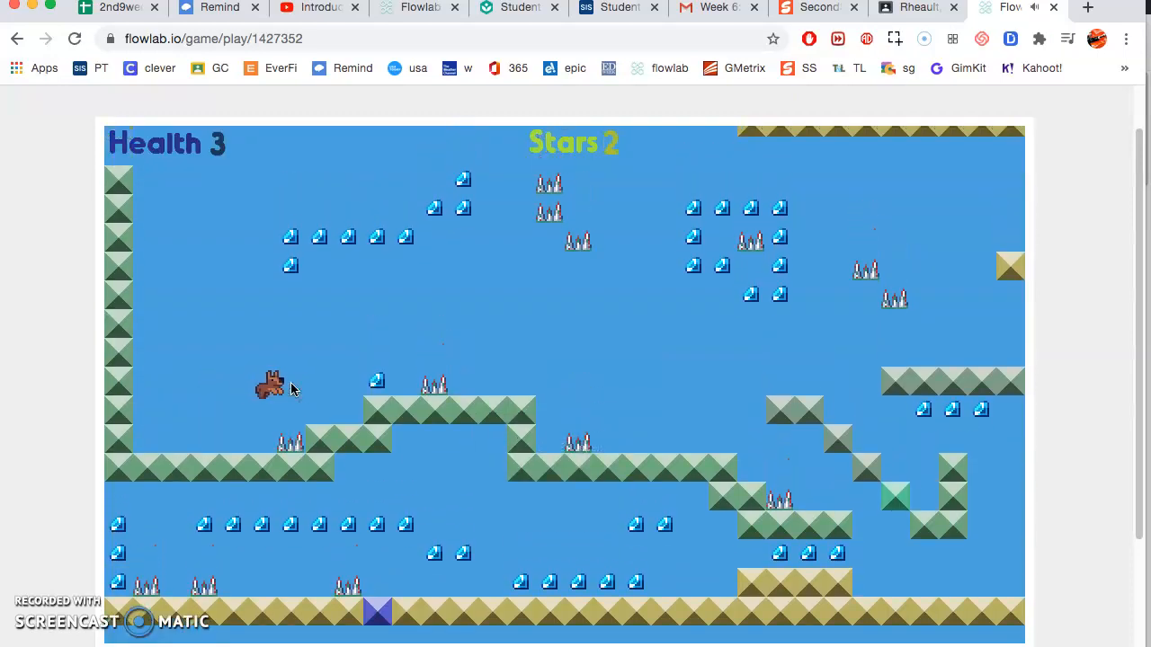
{"action": "key", "text": "Up"}
{"action": "key", "text": "Left"}
{"action": "key", "text": "Up"}
{"action": "key", "text": "Up"}
{"action": "key", "text": "Right"}
{"action": "key", "text": "Up"}
{"action": "key", "text": "Left"}
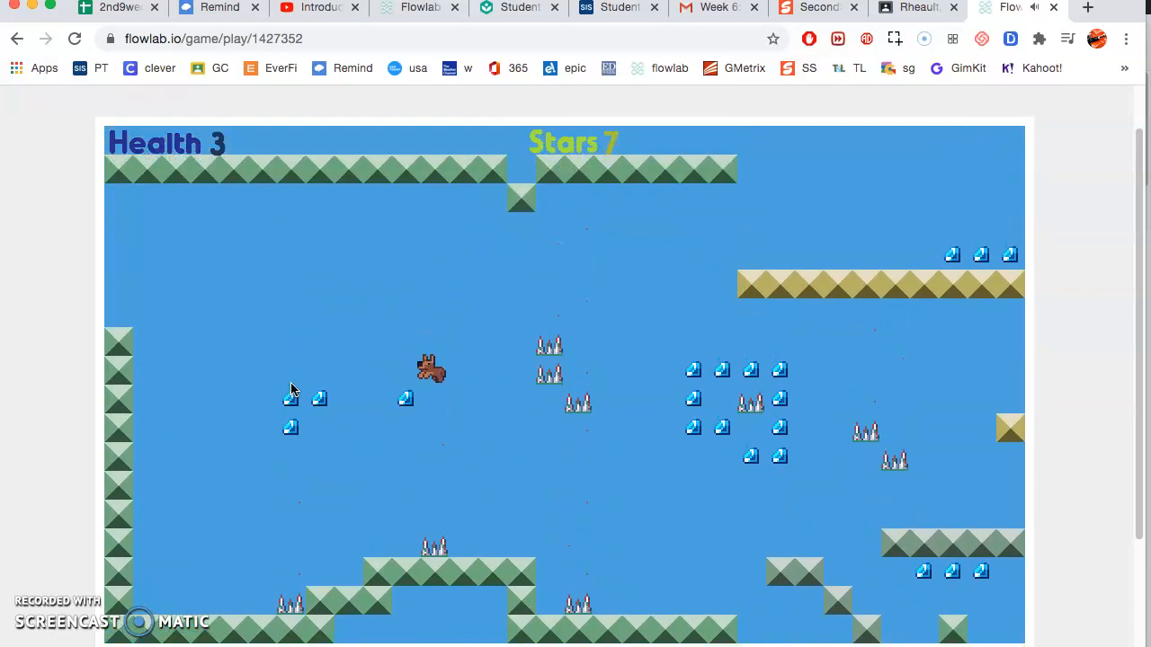
{"action": "key", "text": "Right"}
{"action": "key", "text": "Up"}
{"action": "key", "text": "Left"}
{"action": "key", "text": "Up"}
{"action": "key", "text": "Left"}
{"action": "key", "text": "Right"}
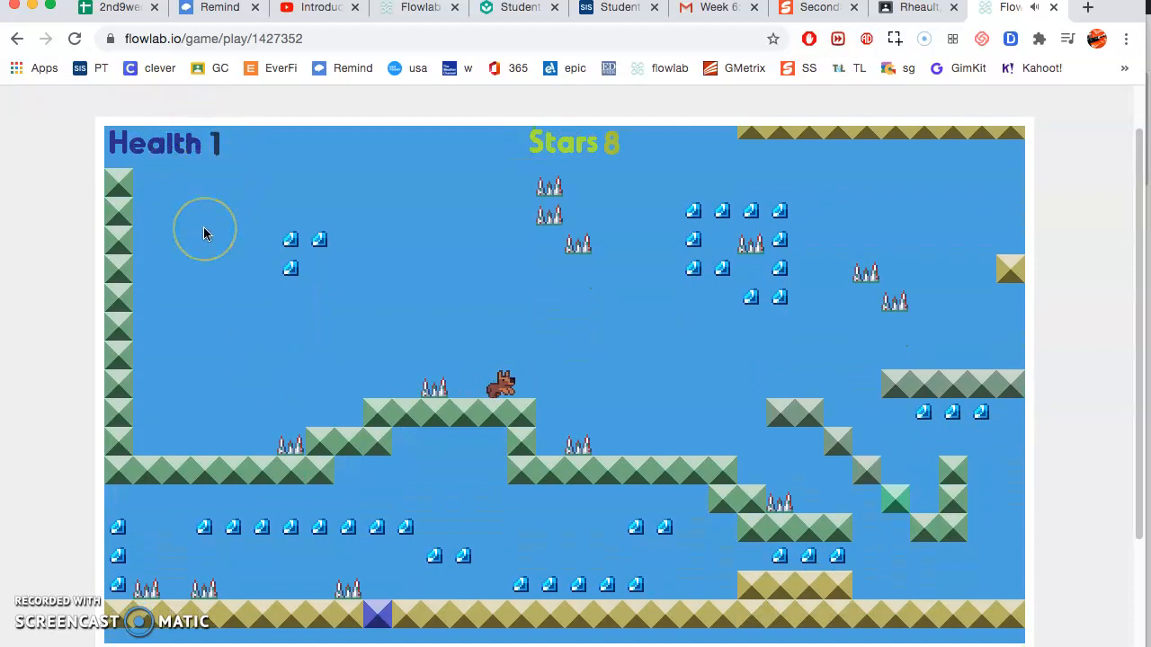
{"action": "key", "text": "Left"}
{"action": "key", "text": "Right"}
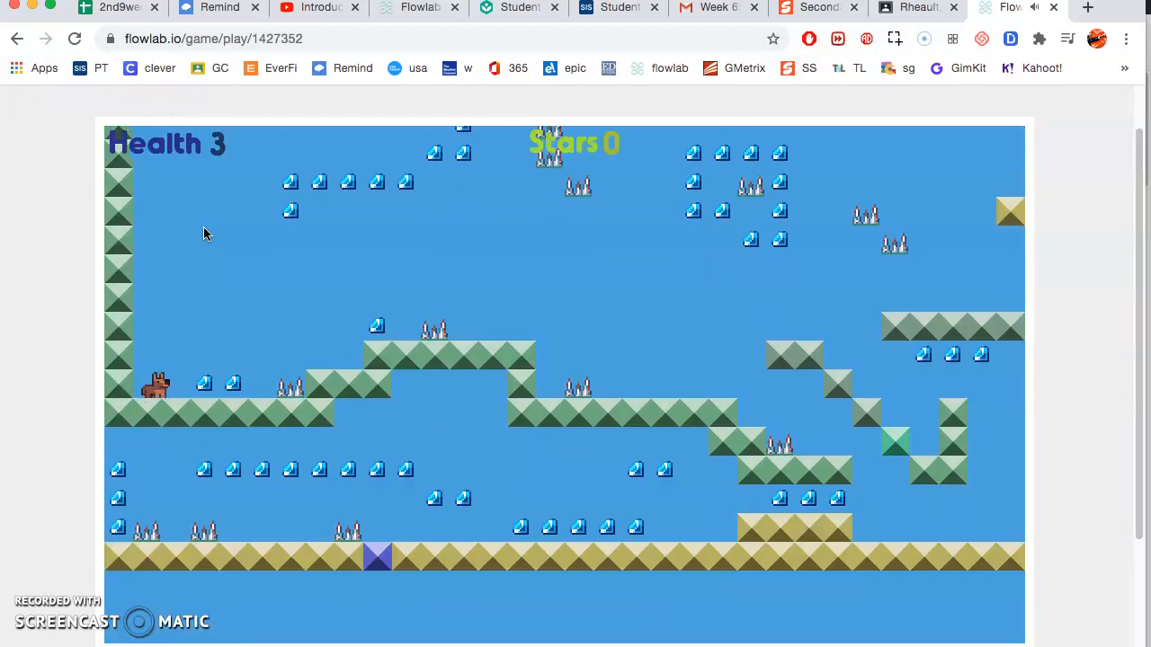
Replay the restarted level, moving the dog from the start point past the first diamonds and spikes.
{"action": "key", "text": "Up"}
{"action": "key", "text": "Right"}
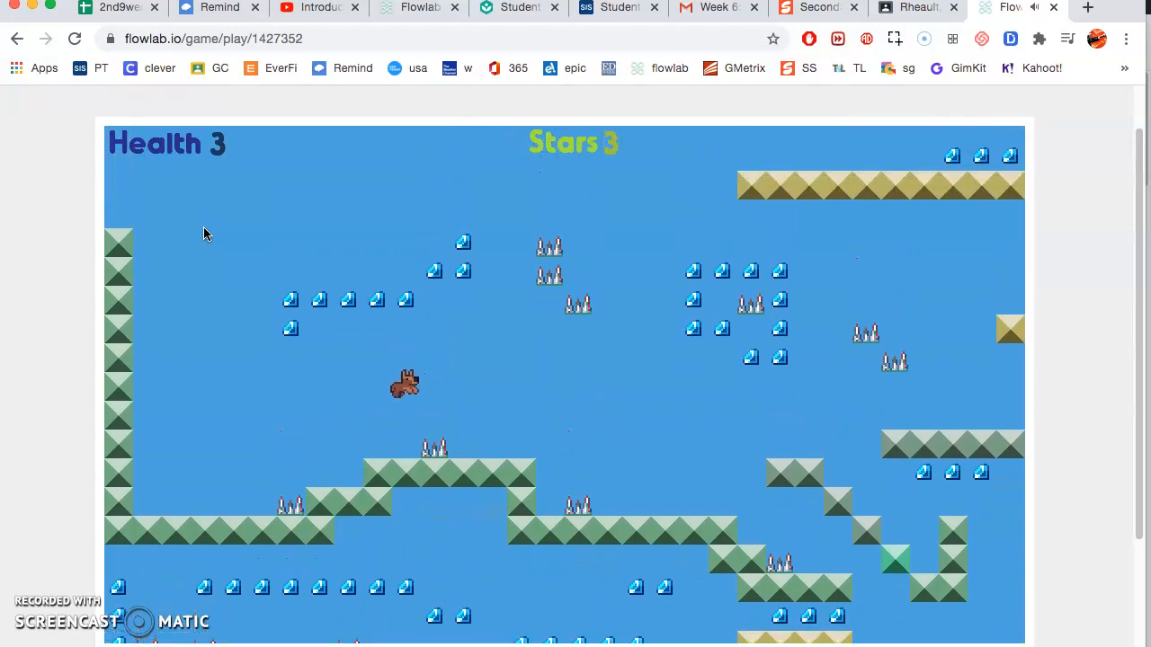
{"action": "key", "text": "Right"}
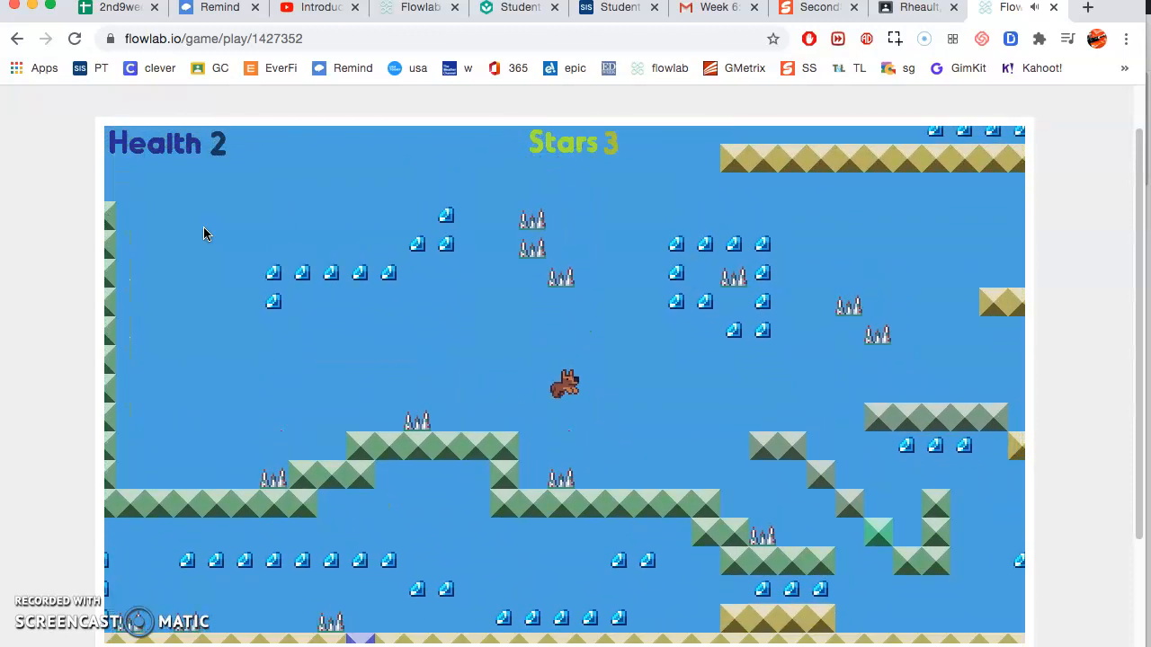
{"action": "key", "text": "Up"}
{"action": "key", "text": "Right"}
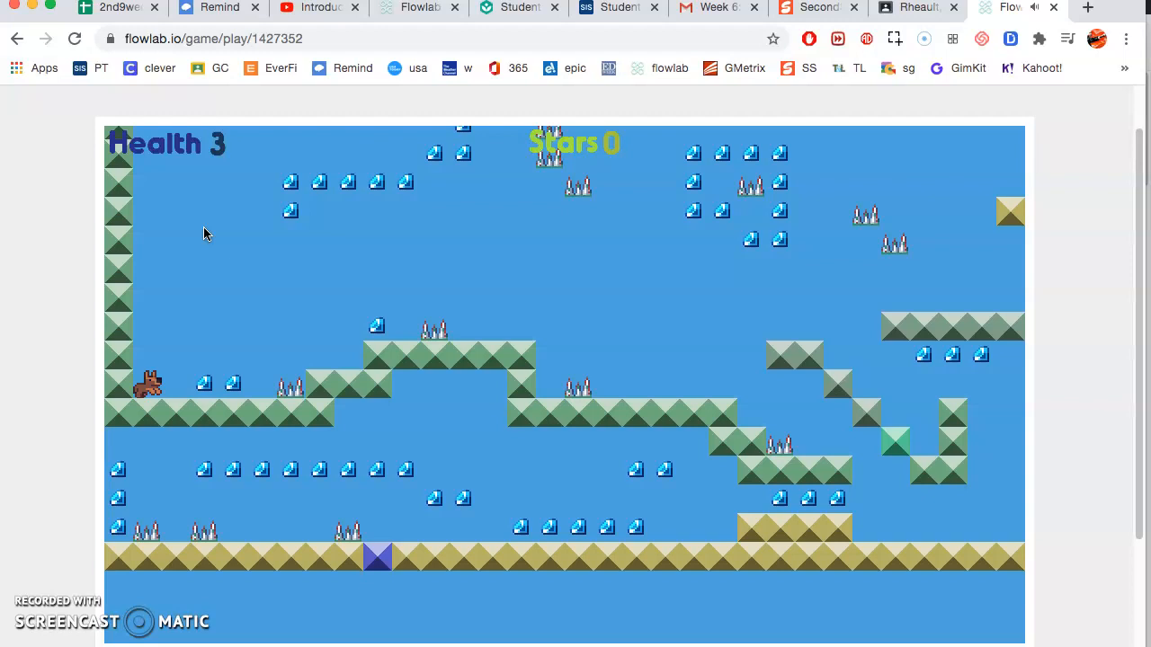
{"action": "left_click", "coordinate": [167, 352]}
{"action": "key", "text": "Right"}
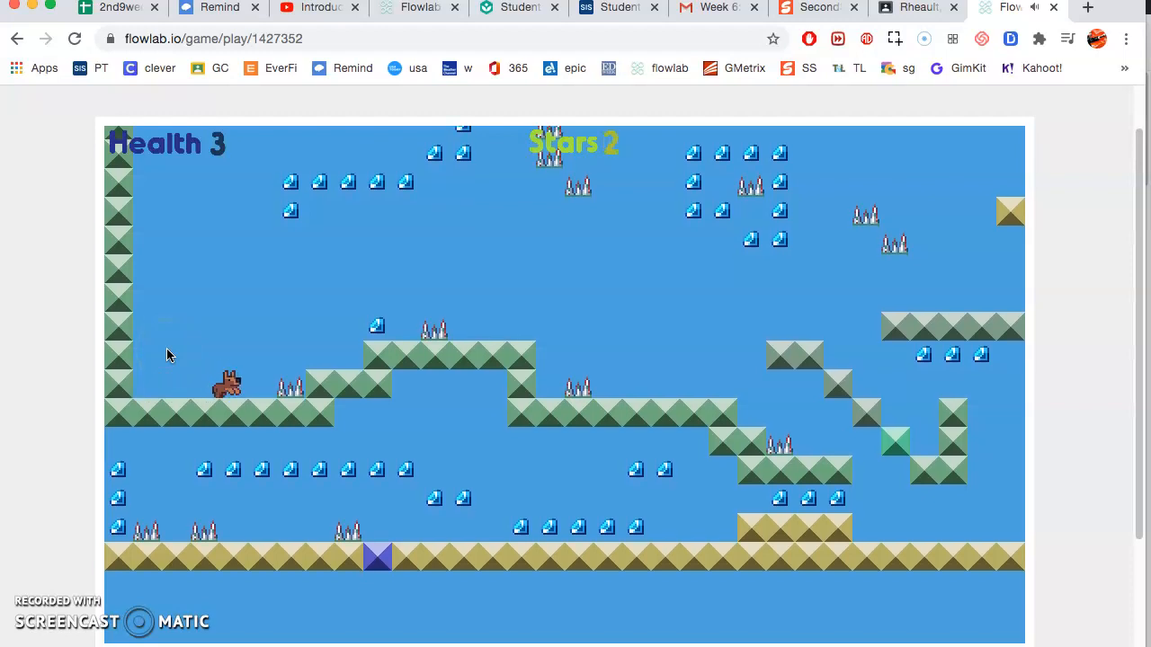
{"action": "key", "text": "Up"}
{"action": "key", "text": "Left"}
{"action": "key", "text": "Right"}
{"action": "key", "text": "Left"}
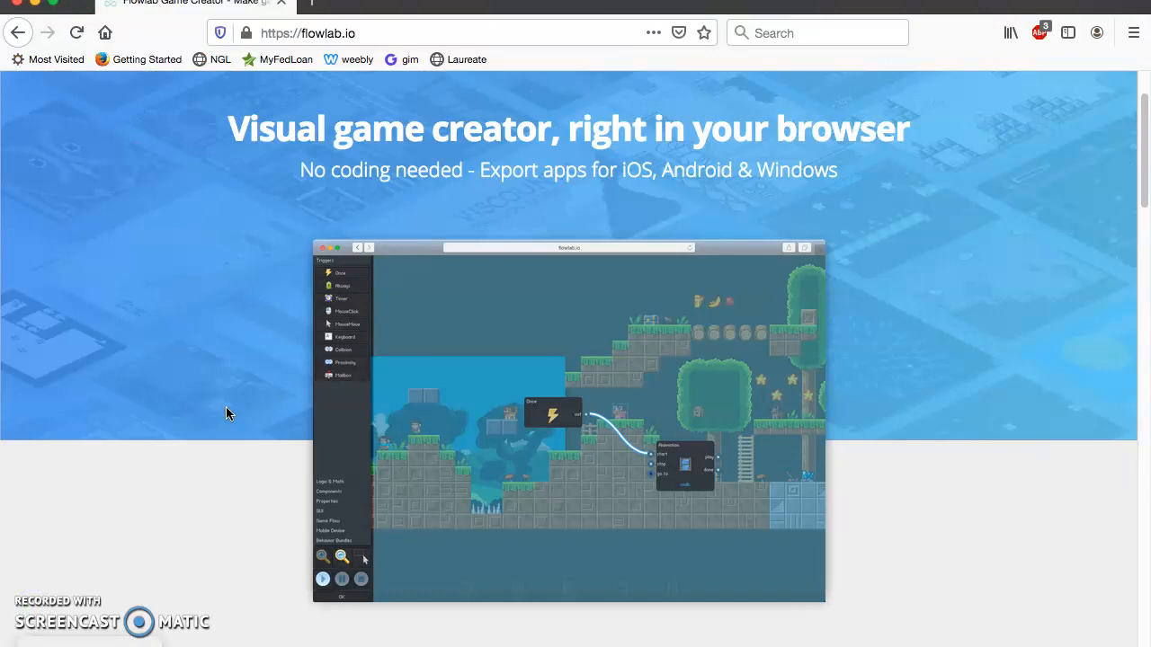
Switch to Firefox, log in to the Flowlab site with the account's username and password, and decline saving the login.
{"action": "scroll", "coordinate": [644, 318], "scroll_direction": "up", "scroll_amount": 2}
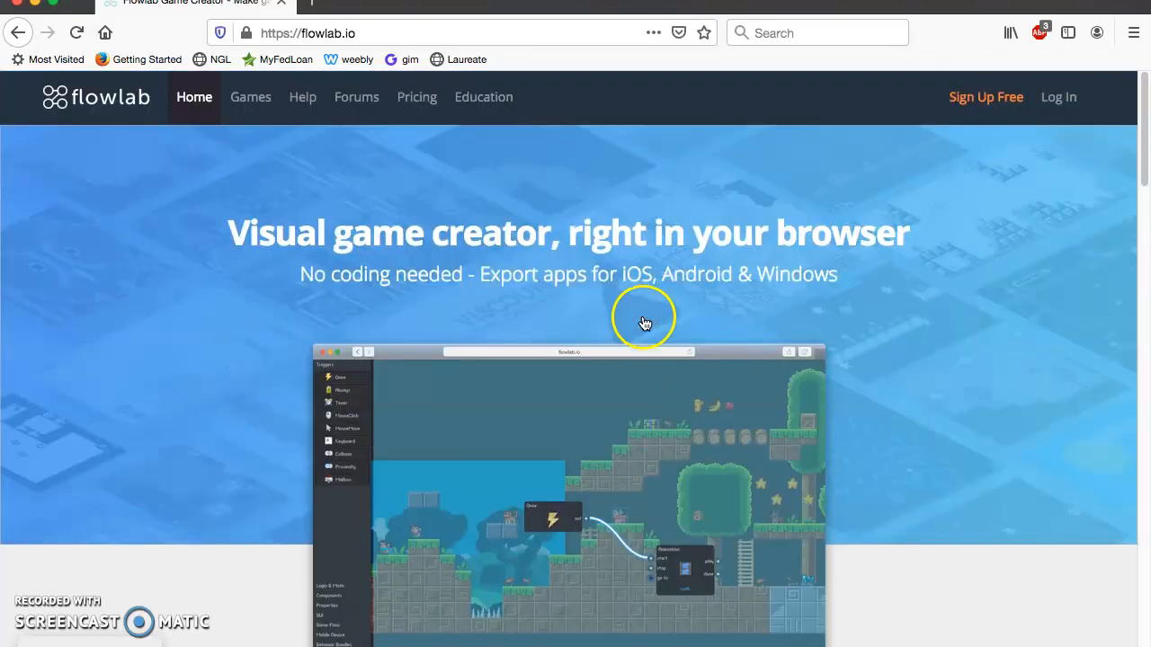
{"action": "left_click", "coordinate": [1065, 101]}
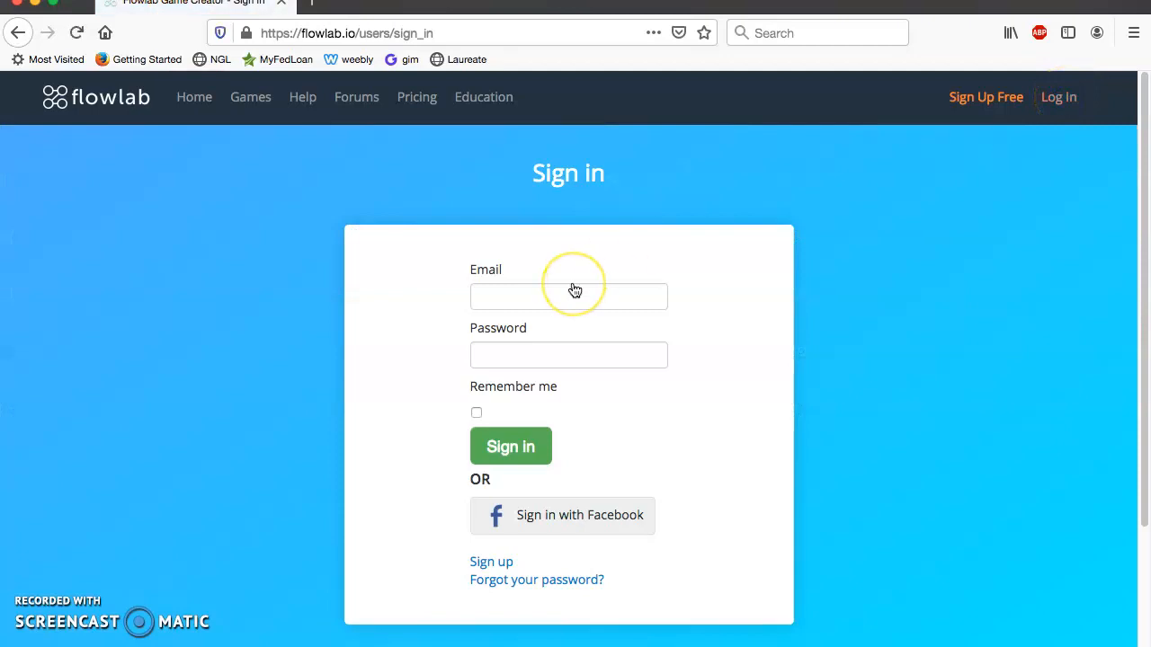
{"action": "left_click", "coordinate": [507, 303]}
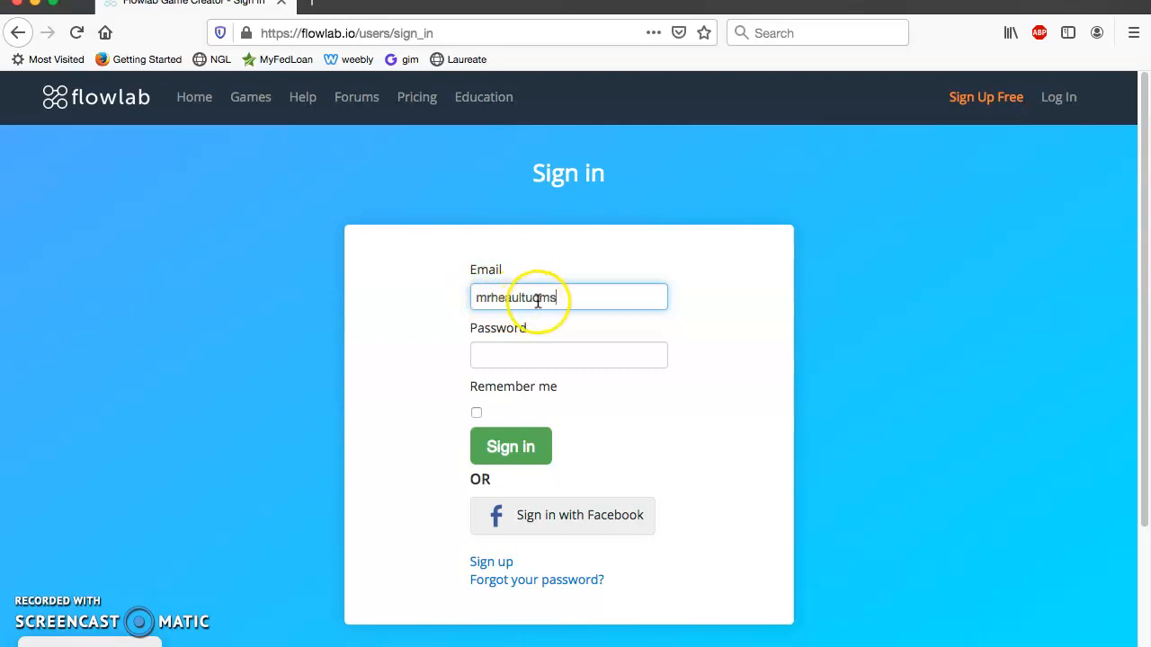
{"action": "left_click", "coordinate": [507, 358]}
{"action": "type", "text": "•"}
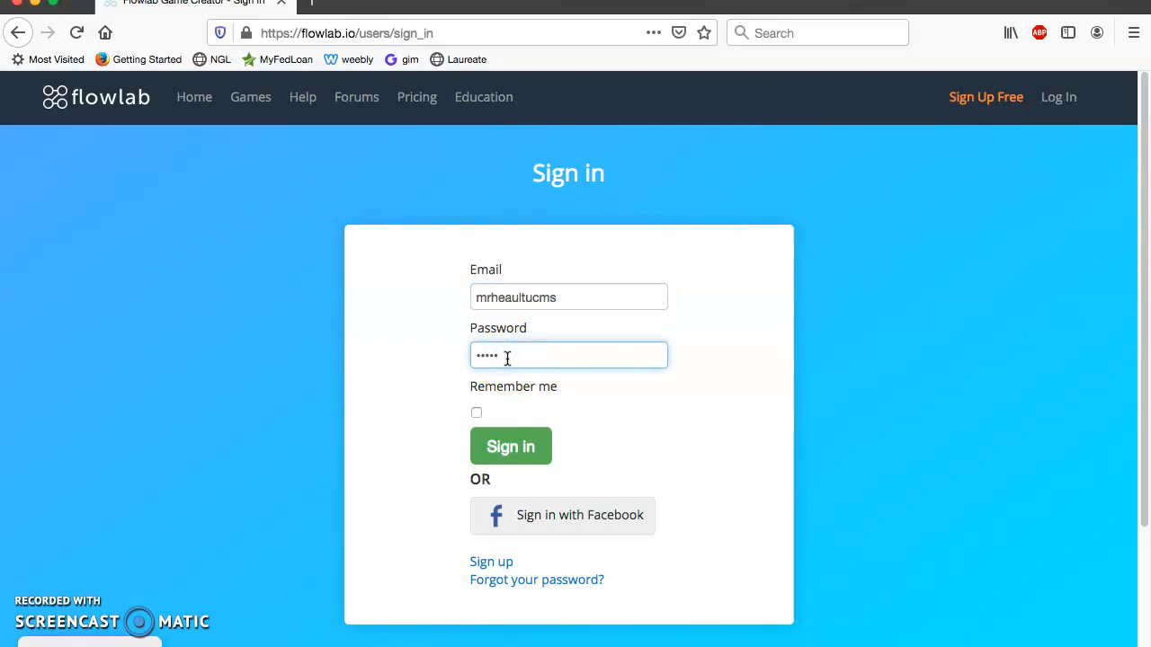
{"action": "left_click", "coordinate": [493, 444]}
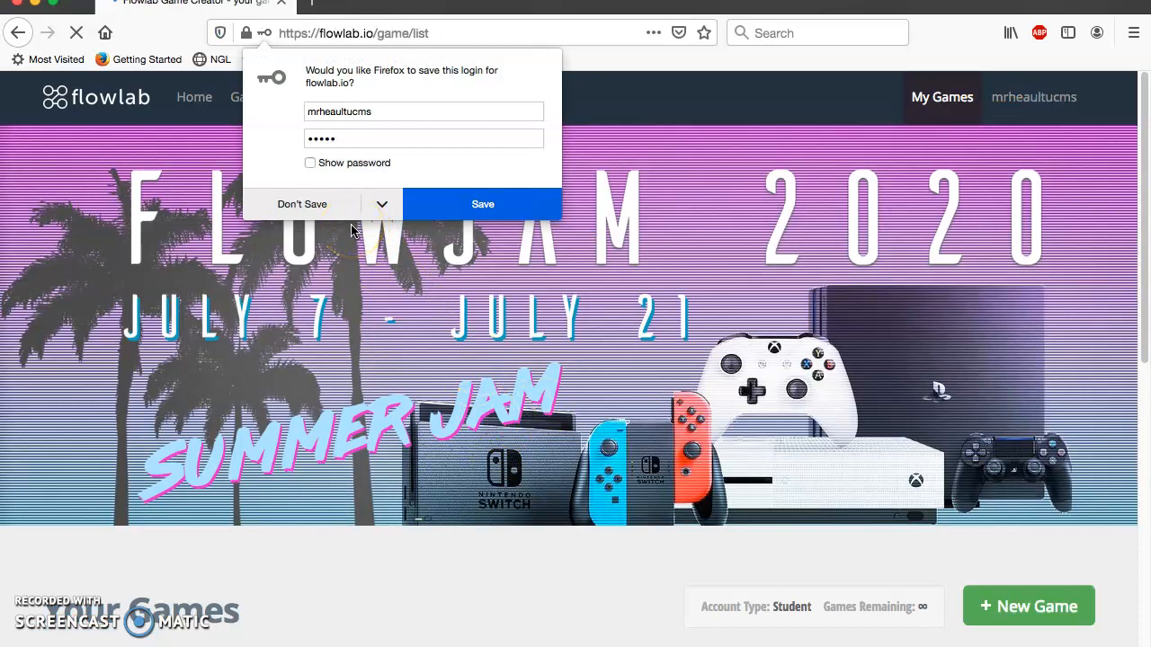
{"action": "left_click", "coordinate": [468, 216]}
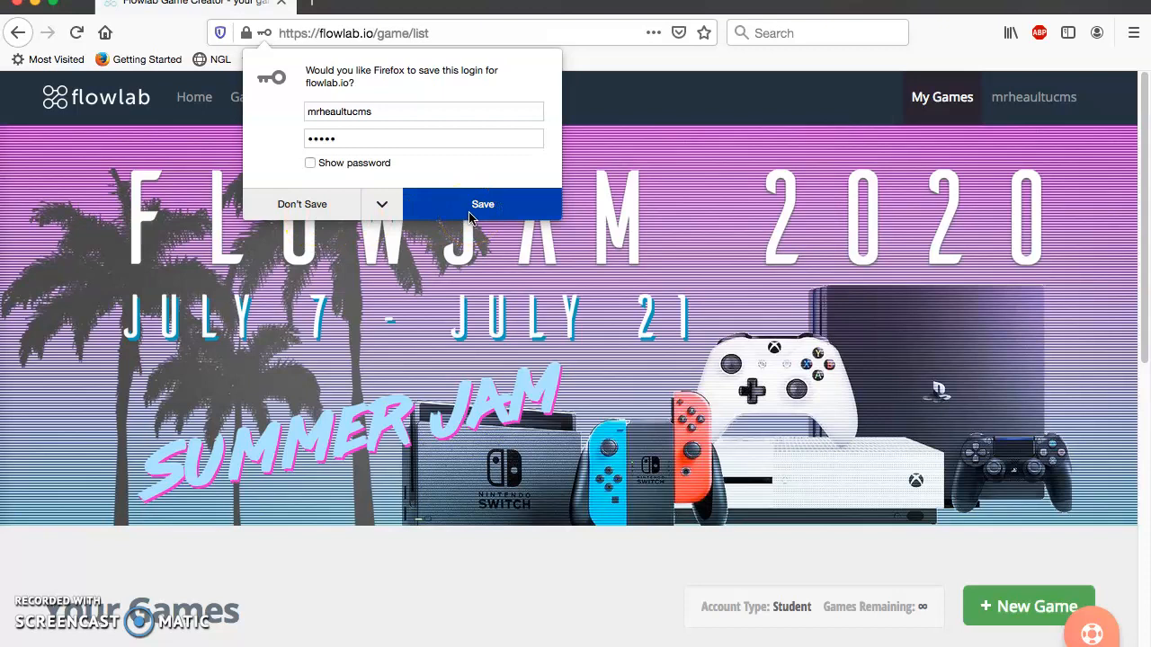
{"action": "left_click", "coordinate": [313, 217]}
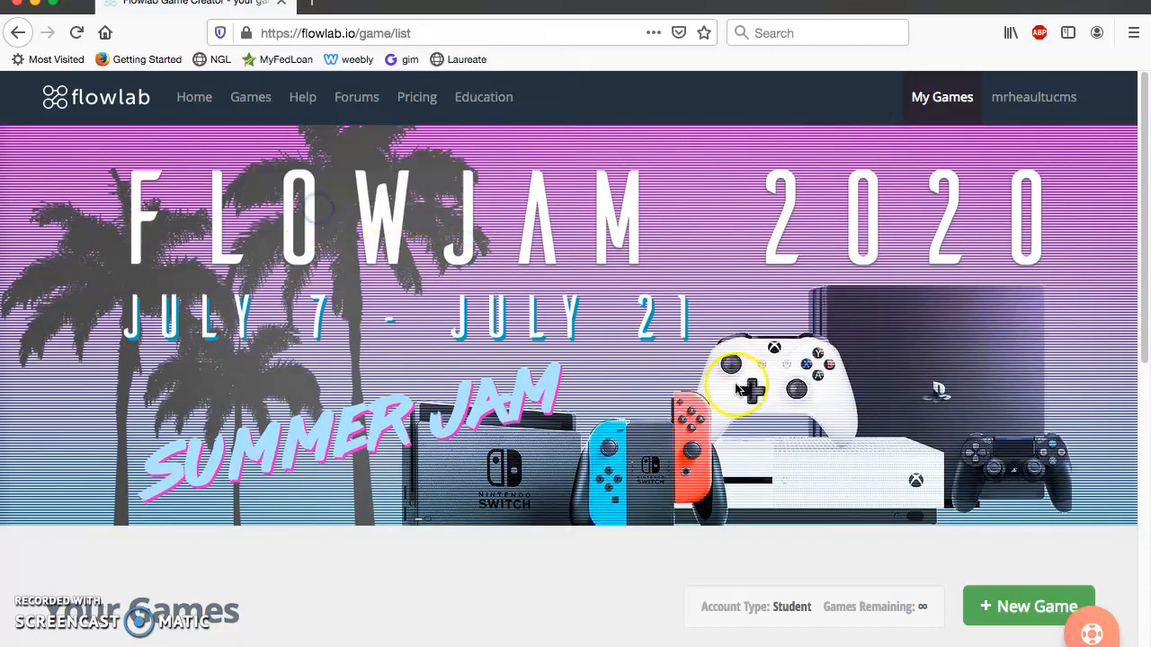
Create a new game from the Empty Project option, dismissing the release notes and leaving the canvas without any object.
{"action": "scroll", "coordinate": [737, 388], "scroll_direction": "down", "scroll_amount": 4}
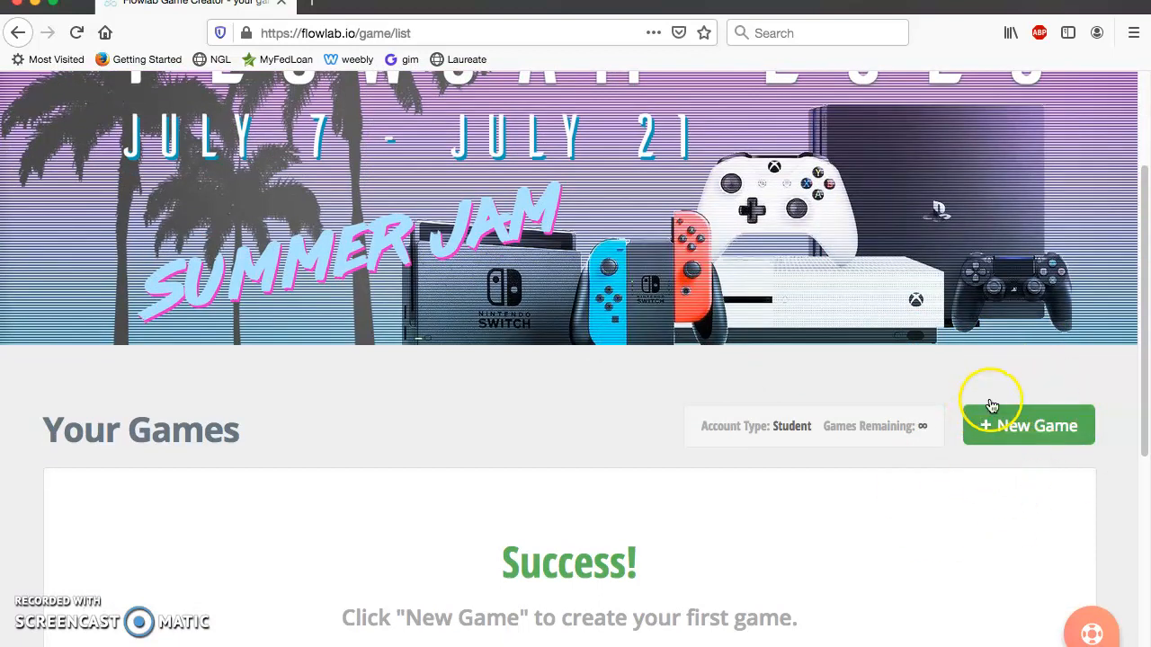
{"action": "left_click", "coordinate": [1021, 439]}
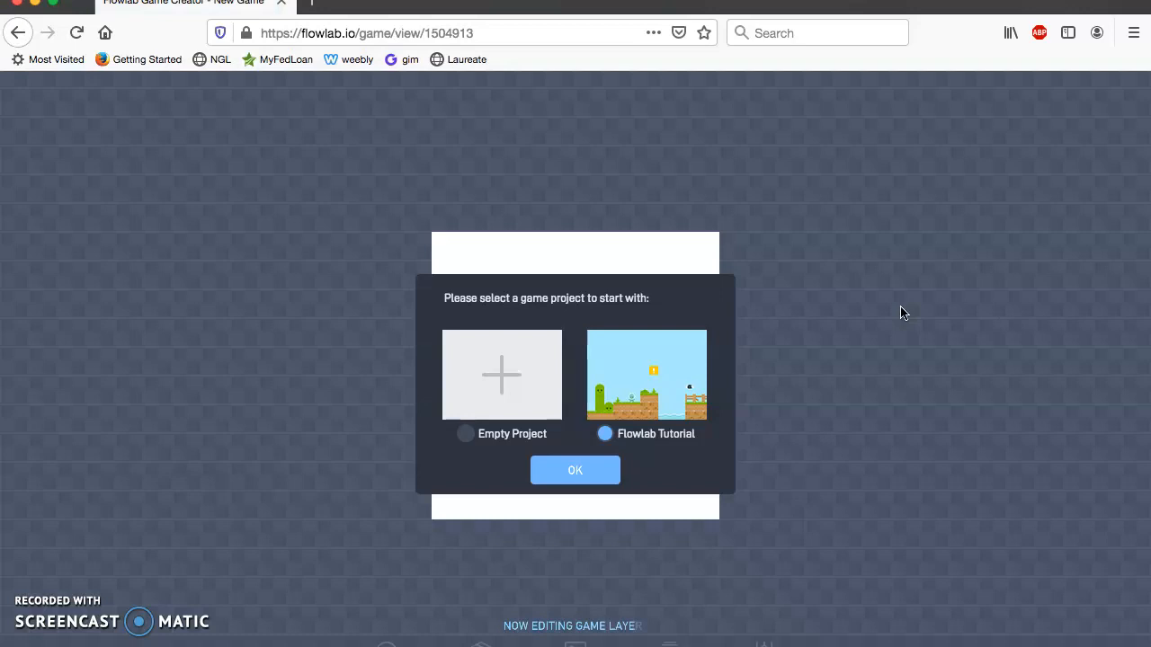
{"action": "left_click", "coordinate": [502, 382]}
{"action": "left_click", "coordinate": [437, 529]}
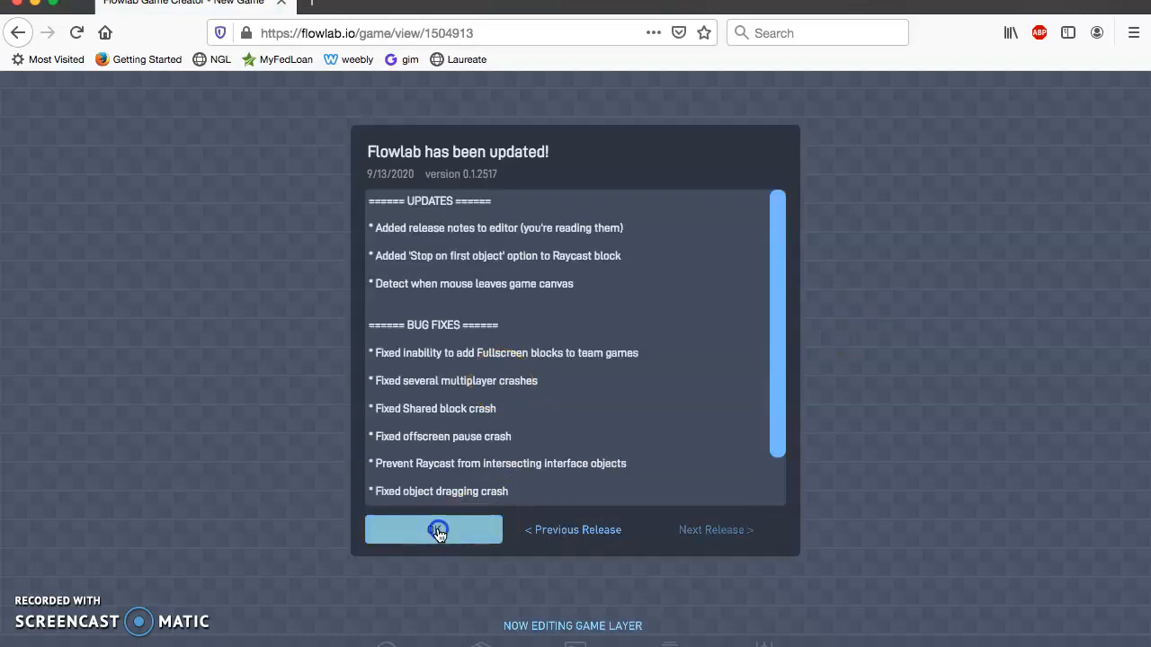
{"action": "left_click", "coordinate": [502, 368]}
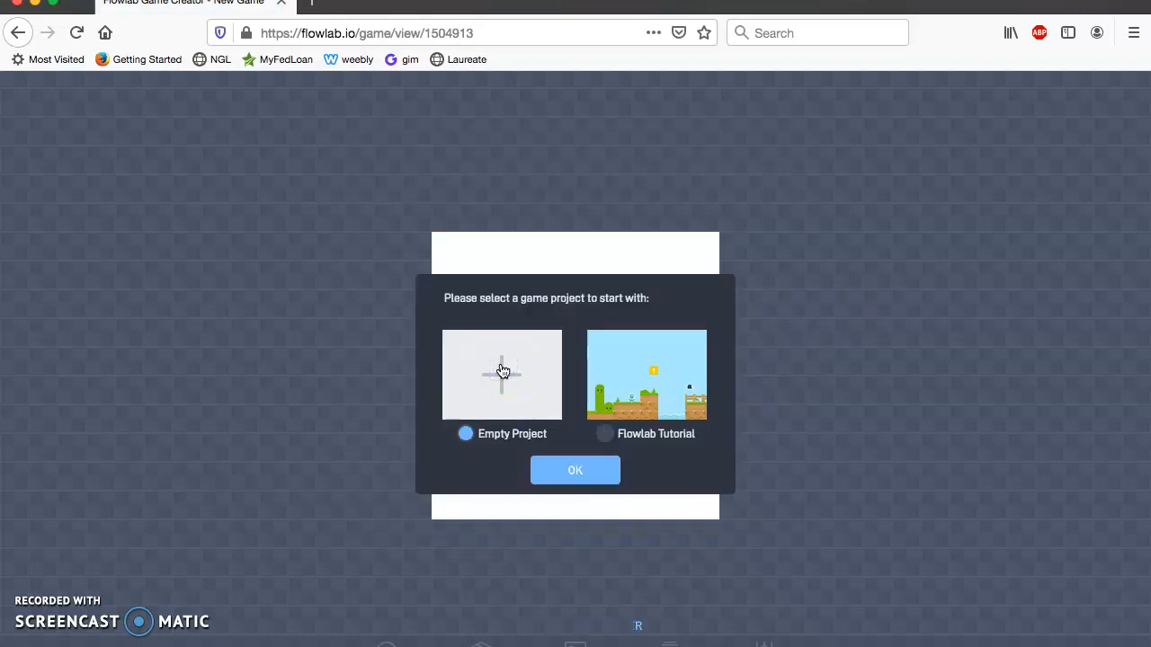
{"action": "left_click", "coordinate": [540, 470]}
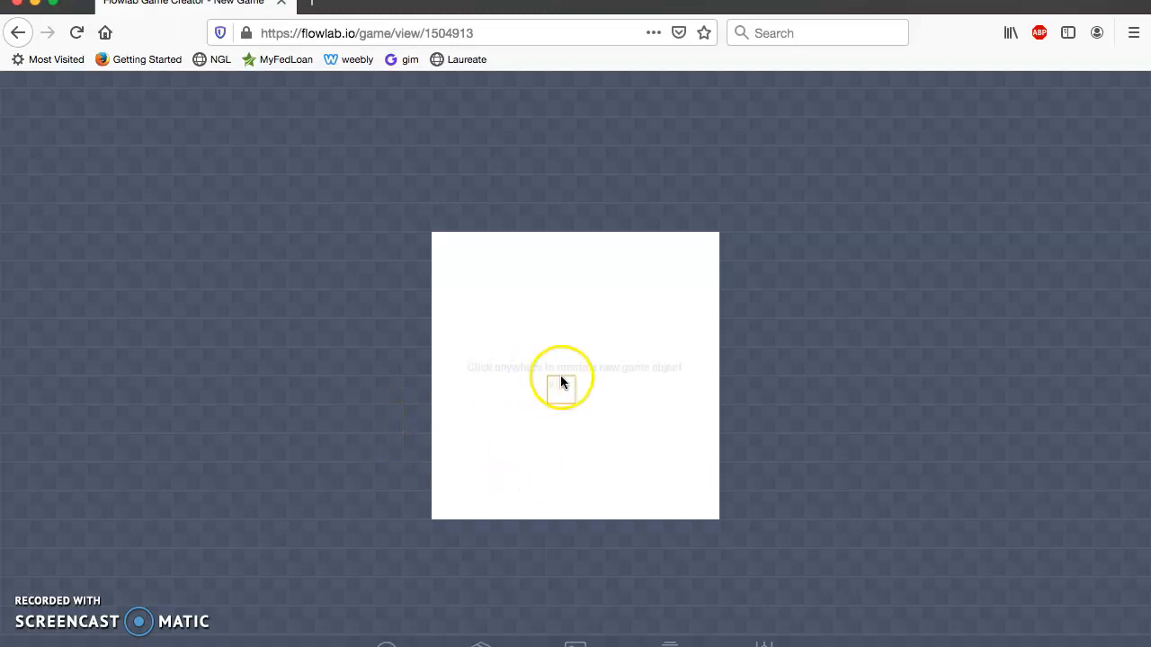
{"action": "left_click", "coordinate": [550, 411]}
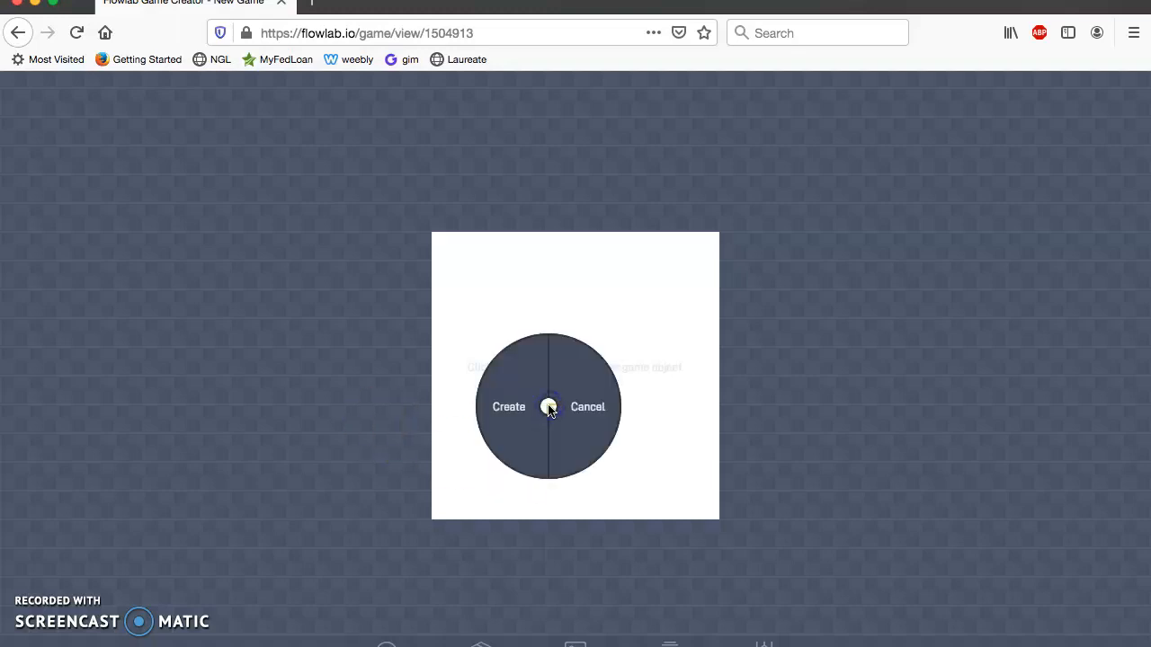
{"action": "left_click", "coordinate": [599, 440]}
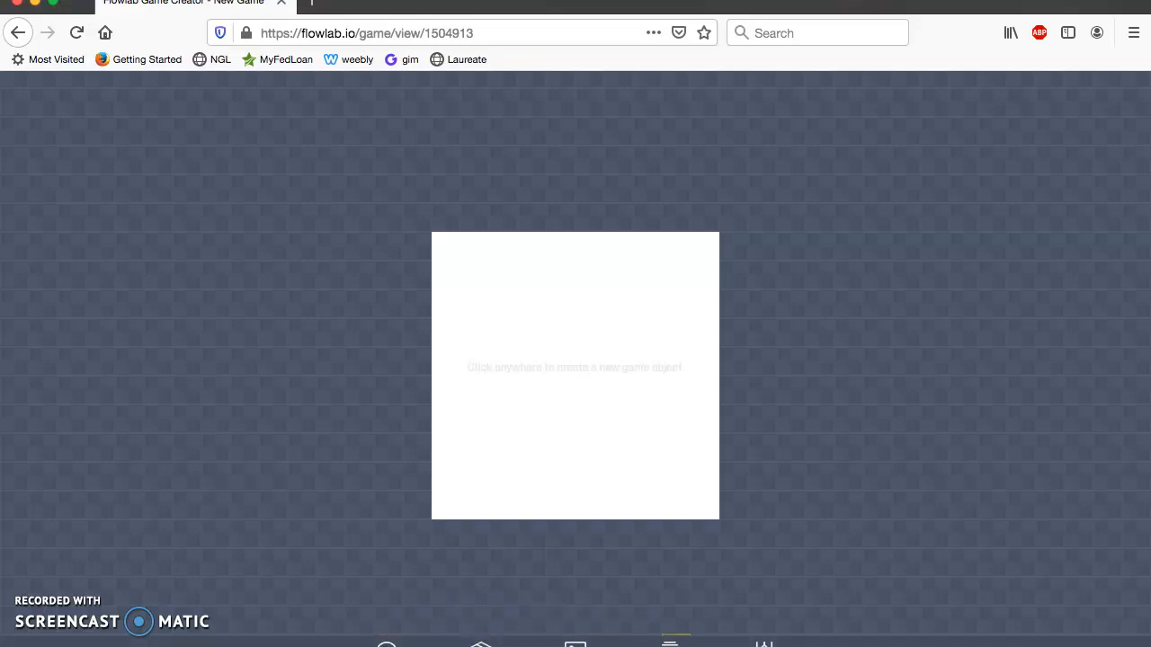
In the game settings, set the width to 17 and the height to 11.
{"action": "left_click", "coordinate": [764, 643]}
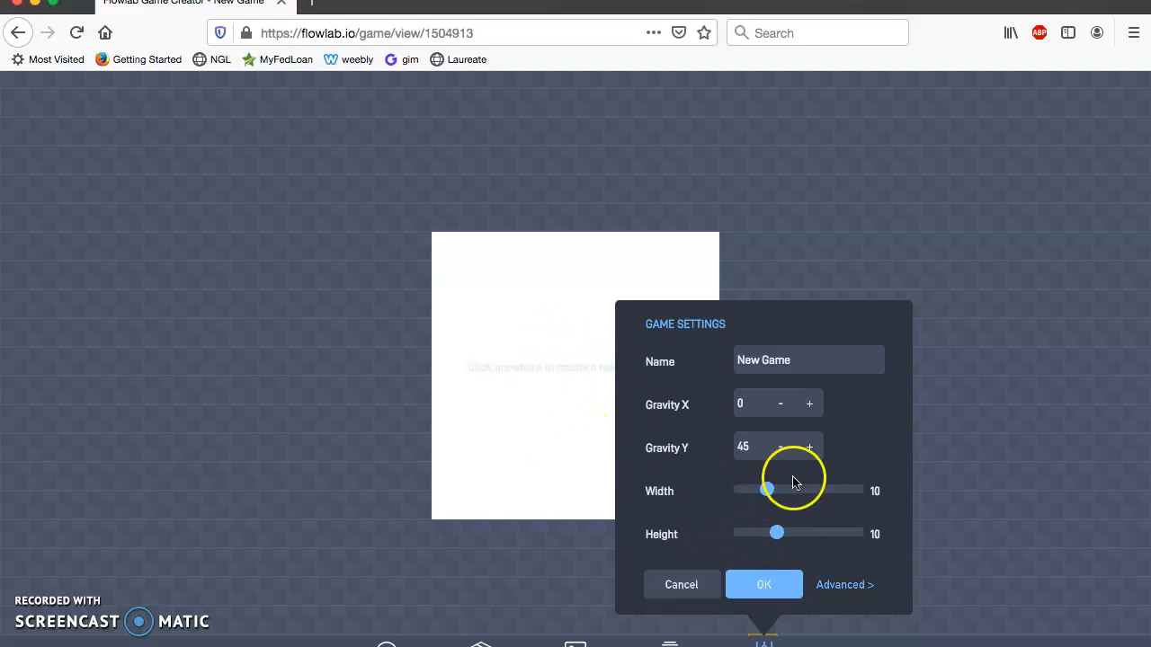
{"action": "left_click_drag", "start_coordinate": [768, 494], "coordinate": [800, 495]}
{"action": "left_click_drag", "start_coordinate": [777, 533], "coordinate": [803, 536]}
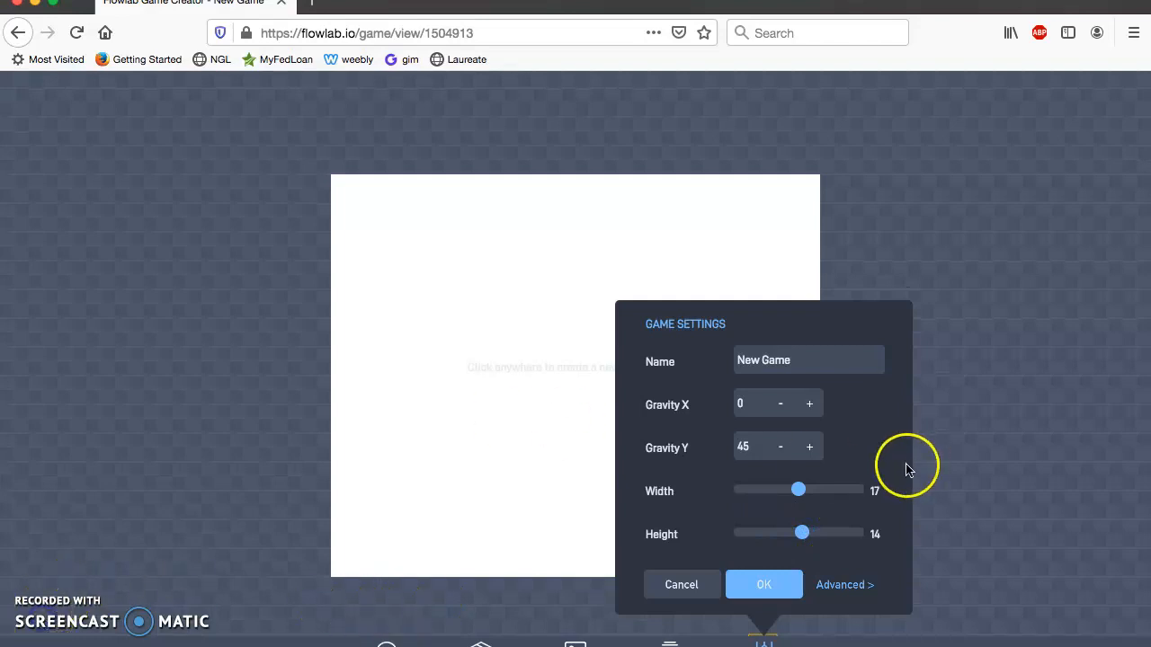
{"action": "left_click_drag", "start_coordinate": [806, 538], "coordinate": [785, 536]}
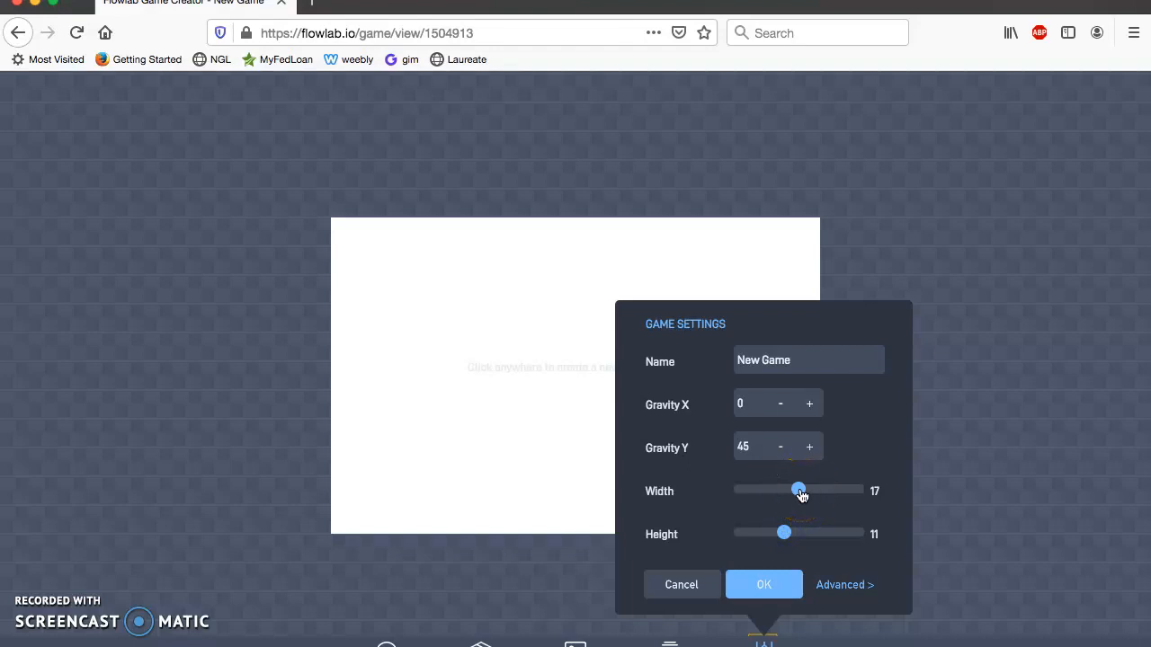
Rename the game with the student's full name, review the advanced options, and apply the game settings.
{"action": "left_click_drag", "start_coordinate": [794, 360], "coordinate": [723, 358]}
{"action": "type", "text": "Mark Rheault"}
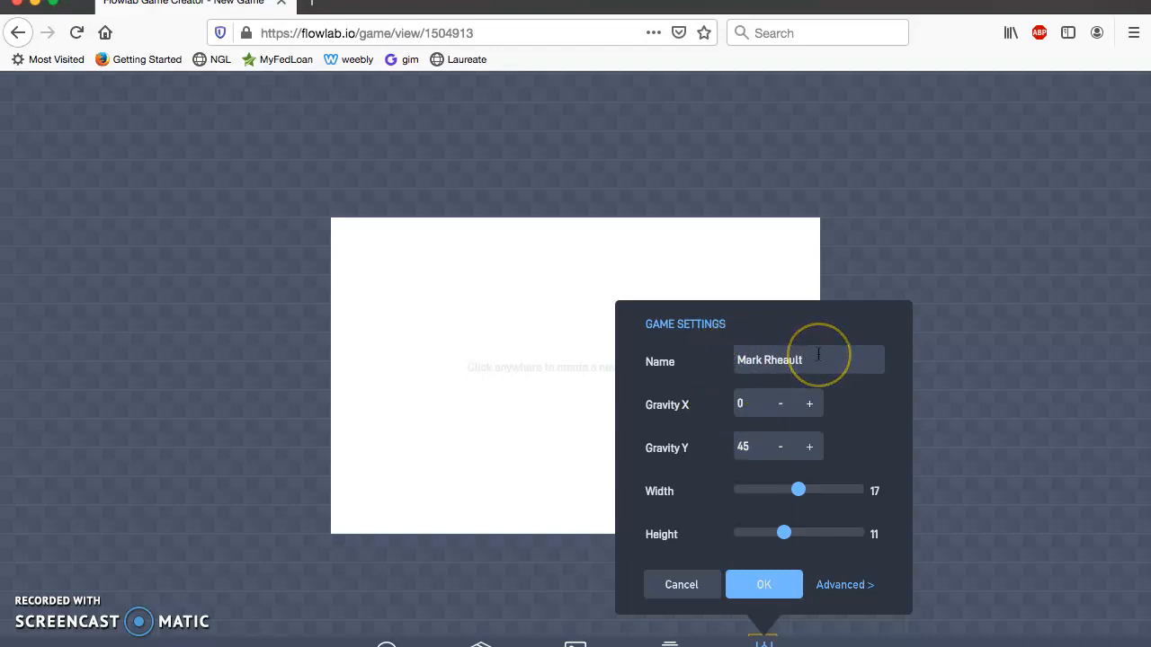
{"action": "left_click", "coordinate": [764, 587]}
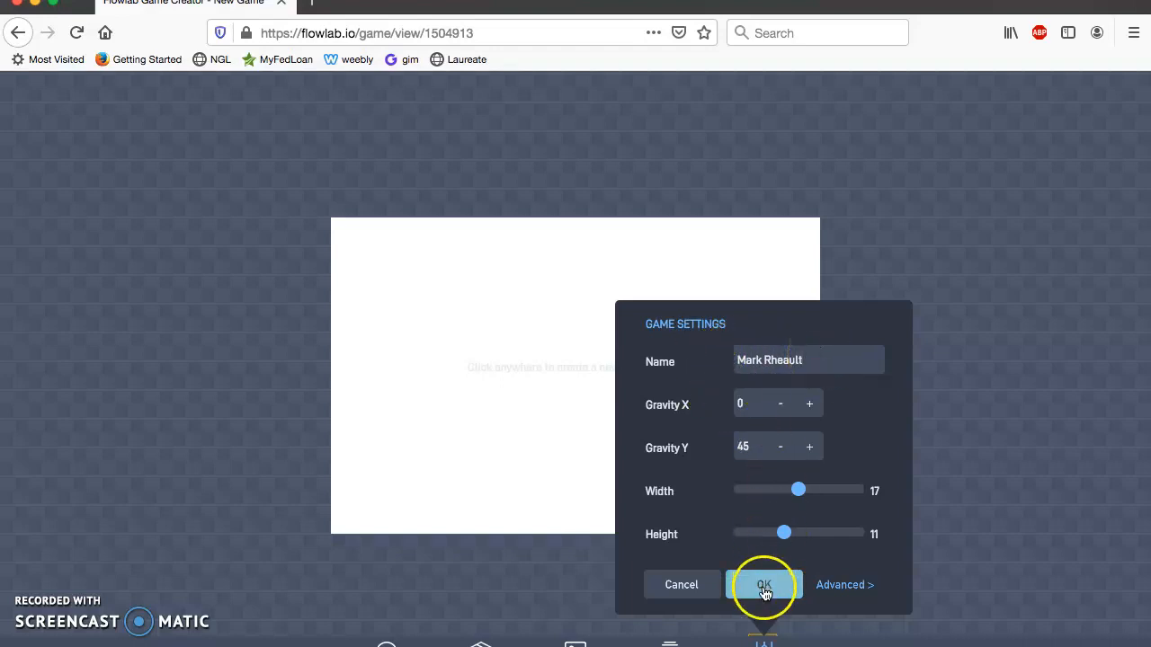
{"action": "left_click", "coordinate": [836, 585]}
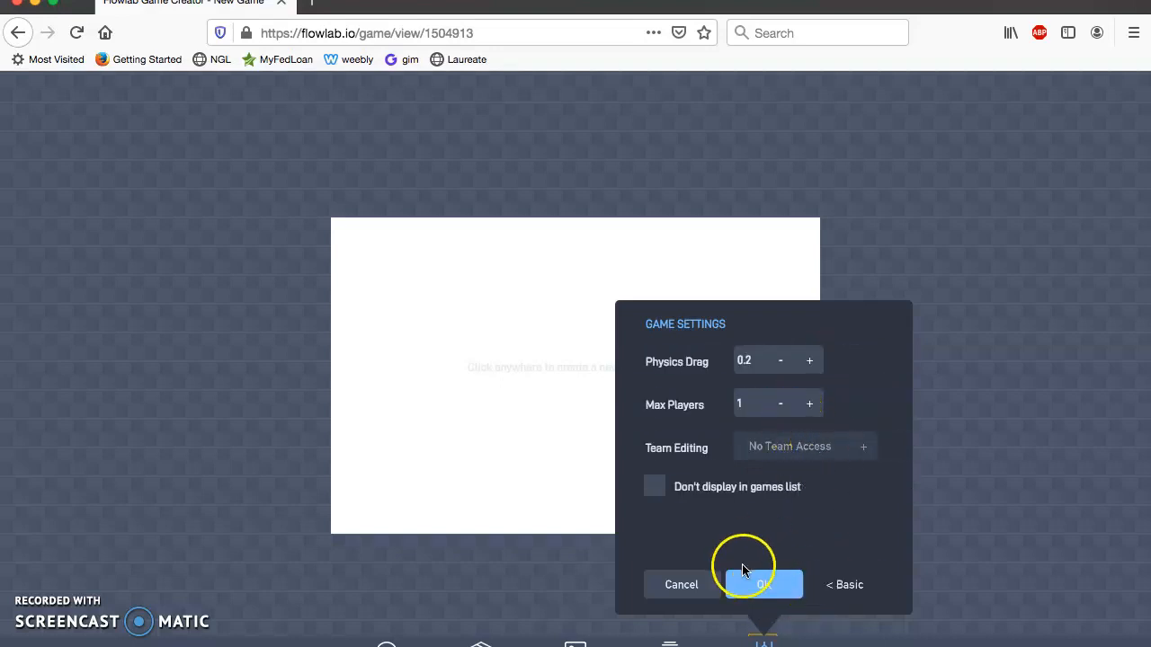
{"action": "left_click", "coordinate": [845, 590]}
{"action": "left_click", "coordinate": [770, 589]}
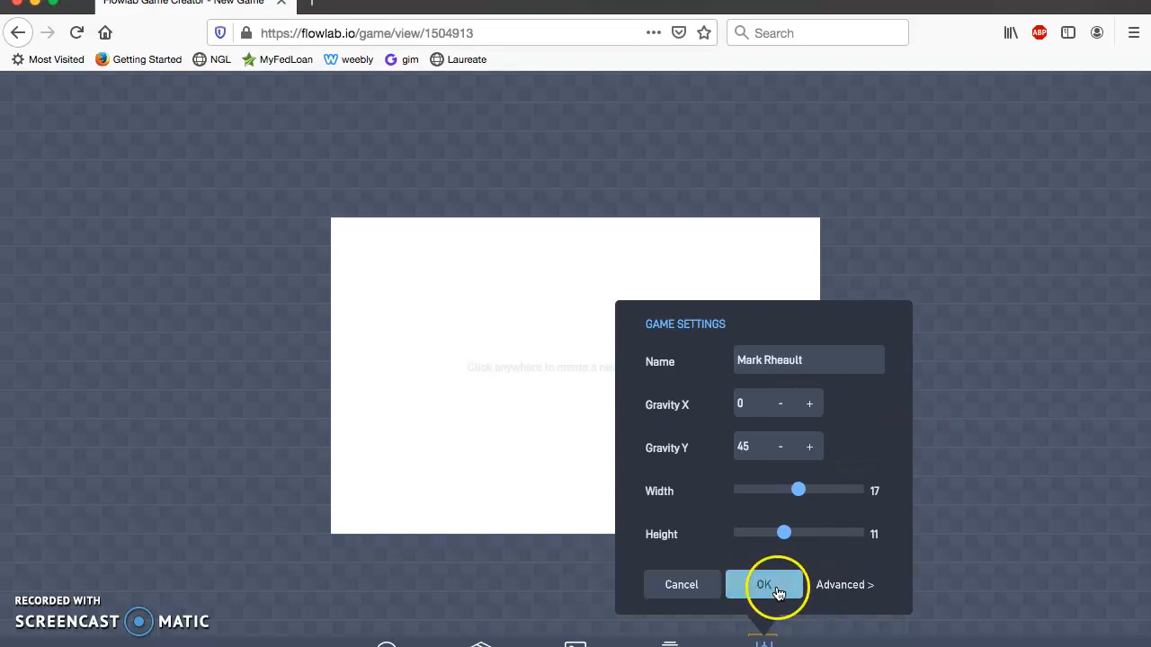
{"action": "left_click", "coordinate": [496, 438]}
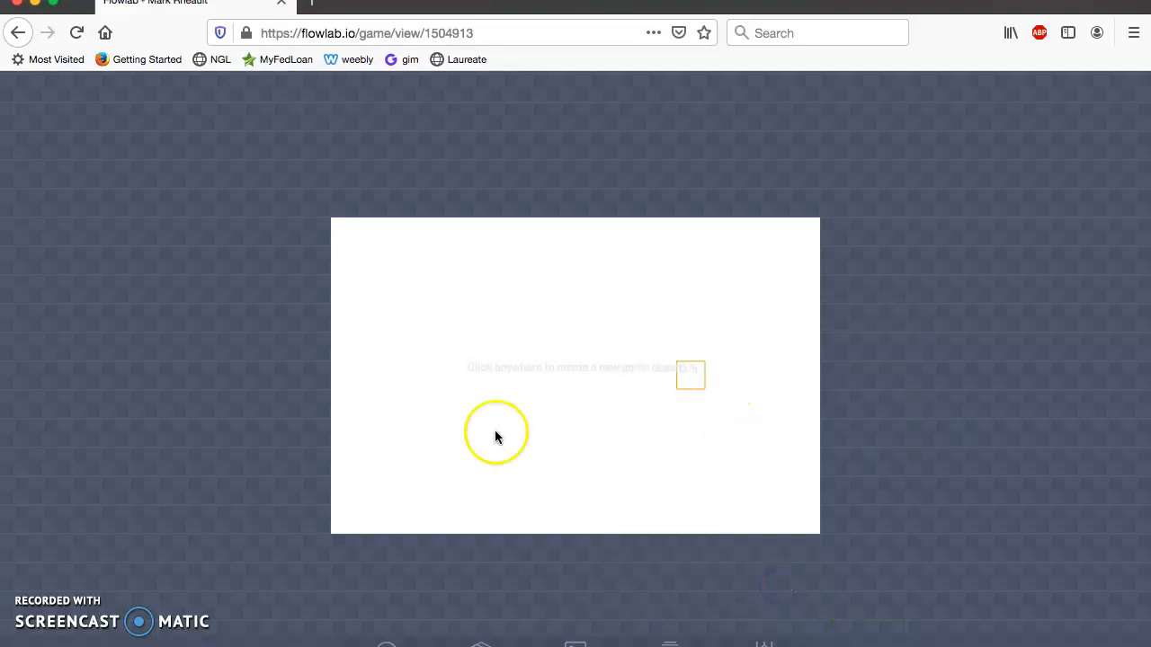
{"action": "left_click", "coordinate": [20, 625]}
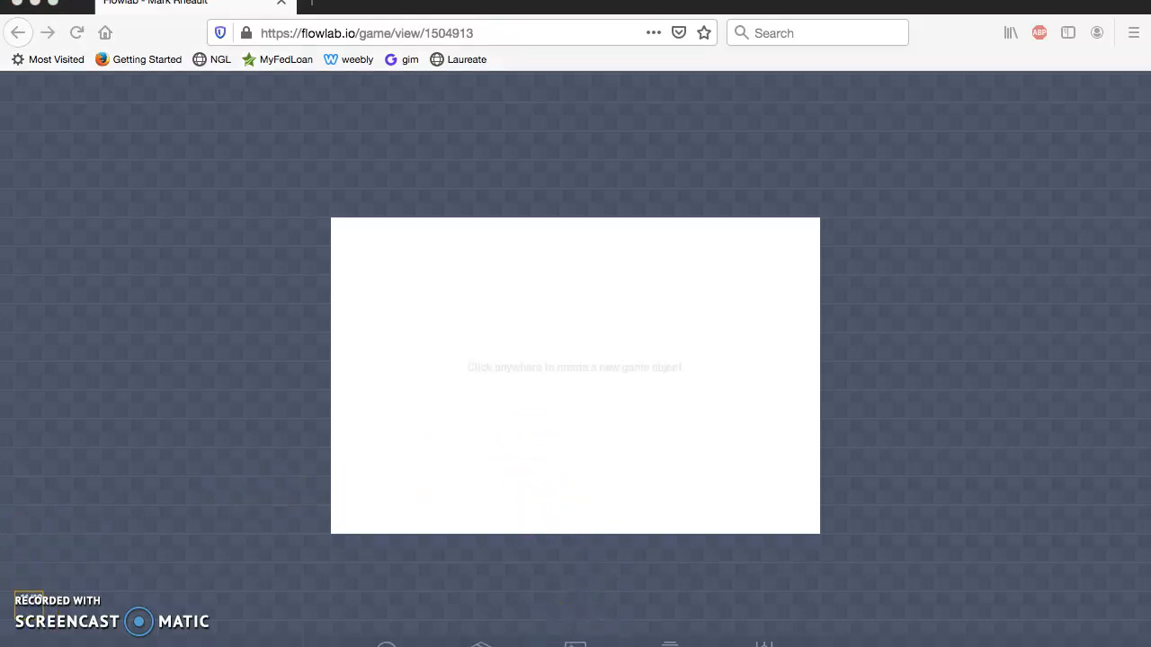
Set Level 1's background color to light blue (6FB8E3) in the game levels and confirm the change.
{"action": "left_click", "coordinate": [578, 639]}
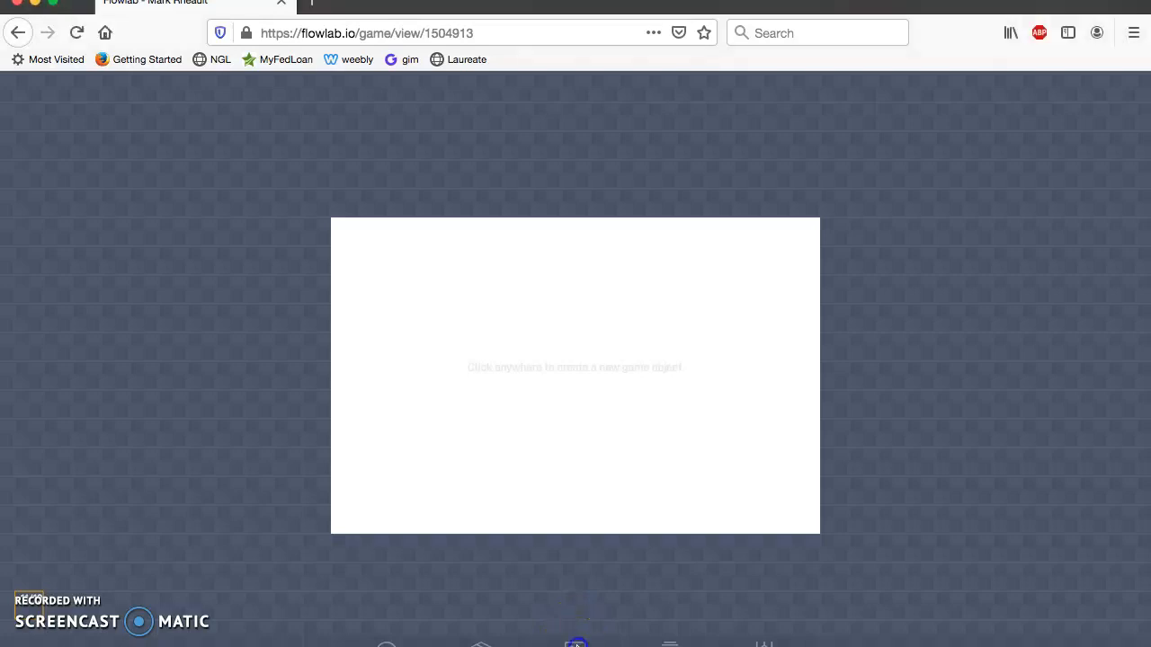
{"action": "left_click", "coordinate": [575, 642]}
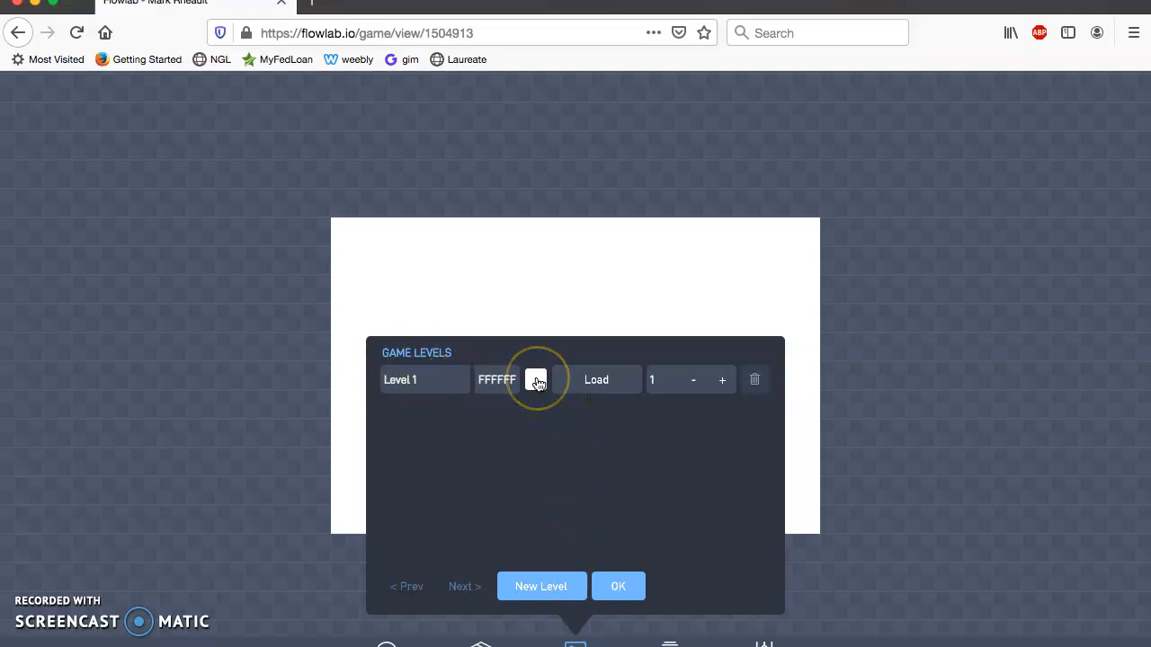
{"action": "left_click", "coordinate": [536, 381]}
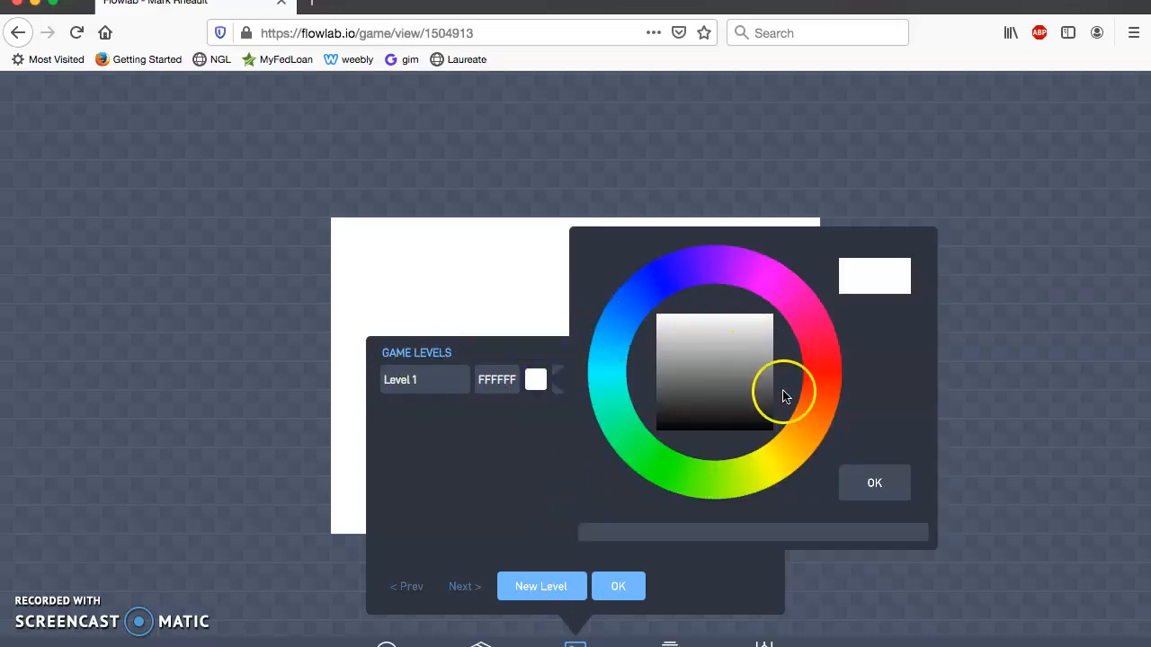
{"action": "left_click", "coordinate": [630, 316]}
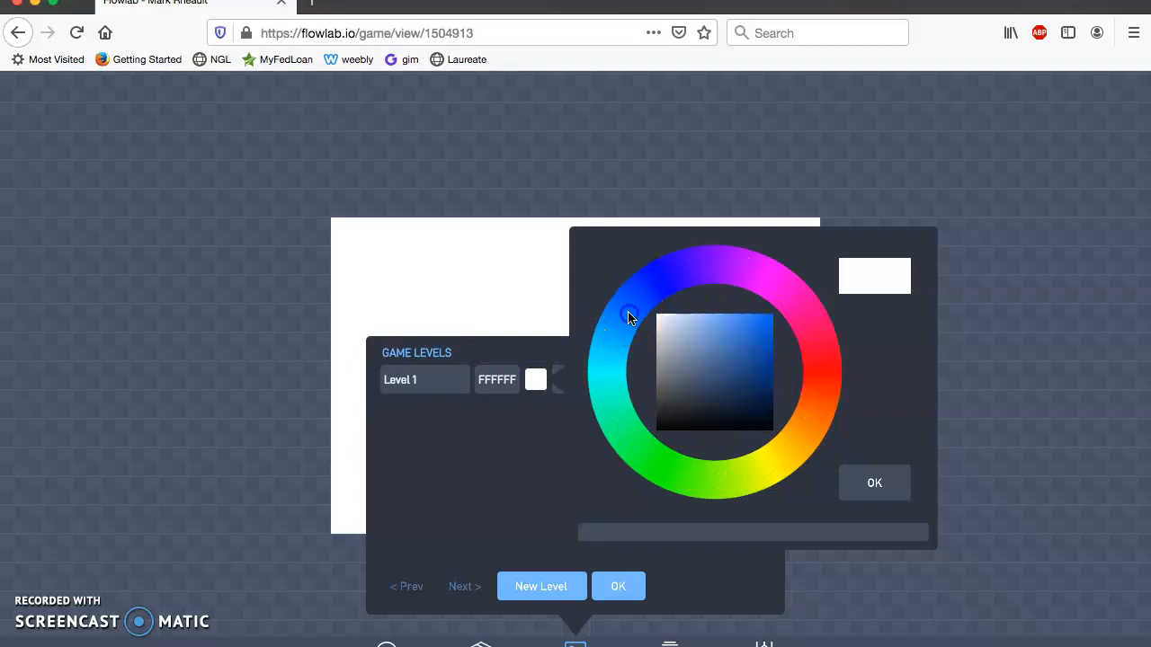
{"action": "left_click", "coordinate": [716, 346]}
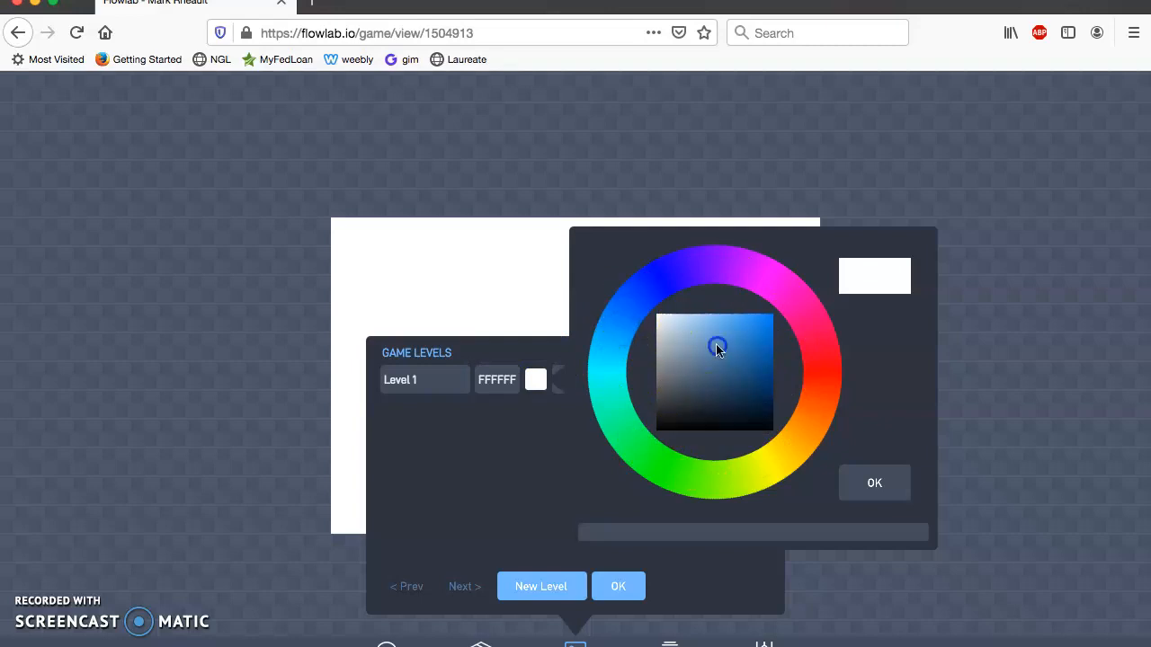
{"action": "left_click", "coordinate": [609, 336]}
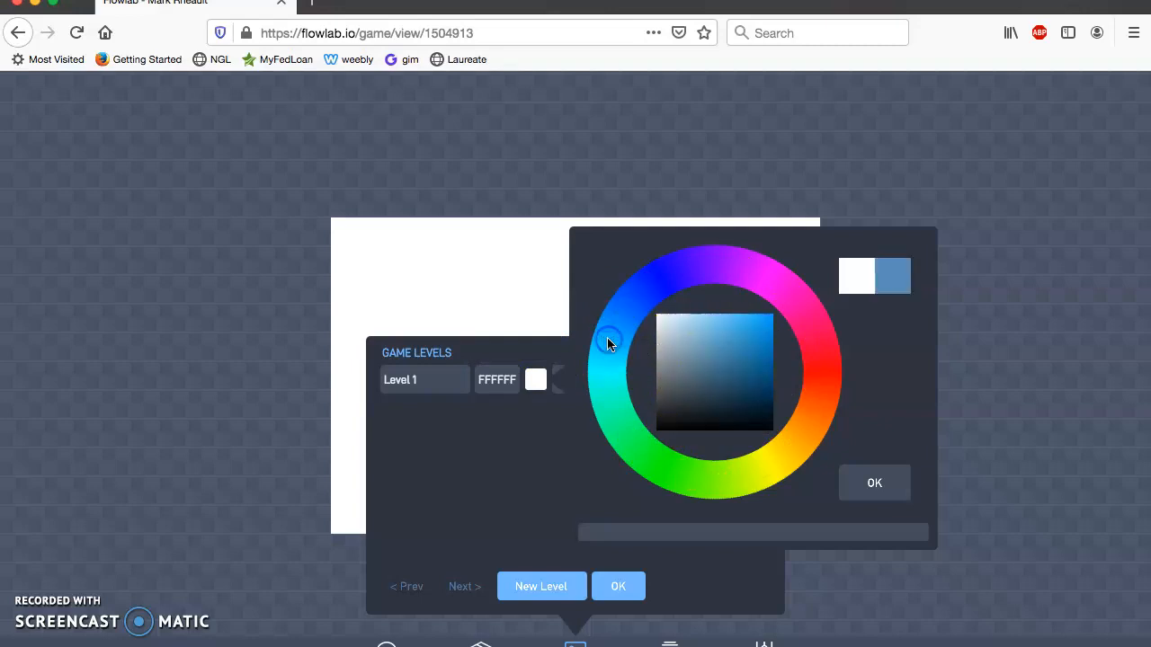
{"action": "left_click", "coordinate": [624, 300]}
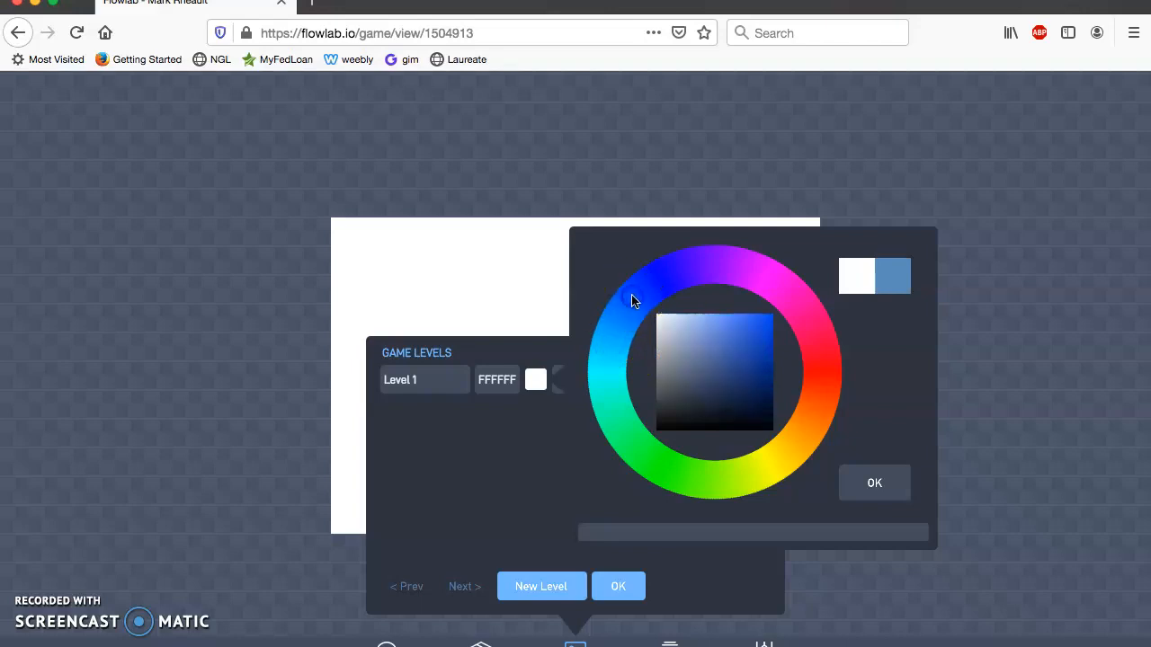
{"action": "left_click", "coordinate": [604, 336]}
{"action": "left_click", "coordinate": [759, 354]}
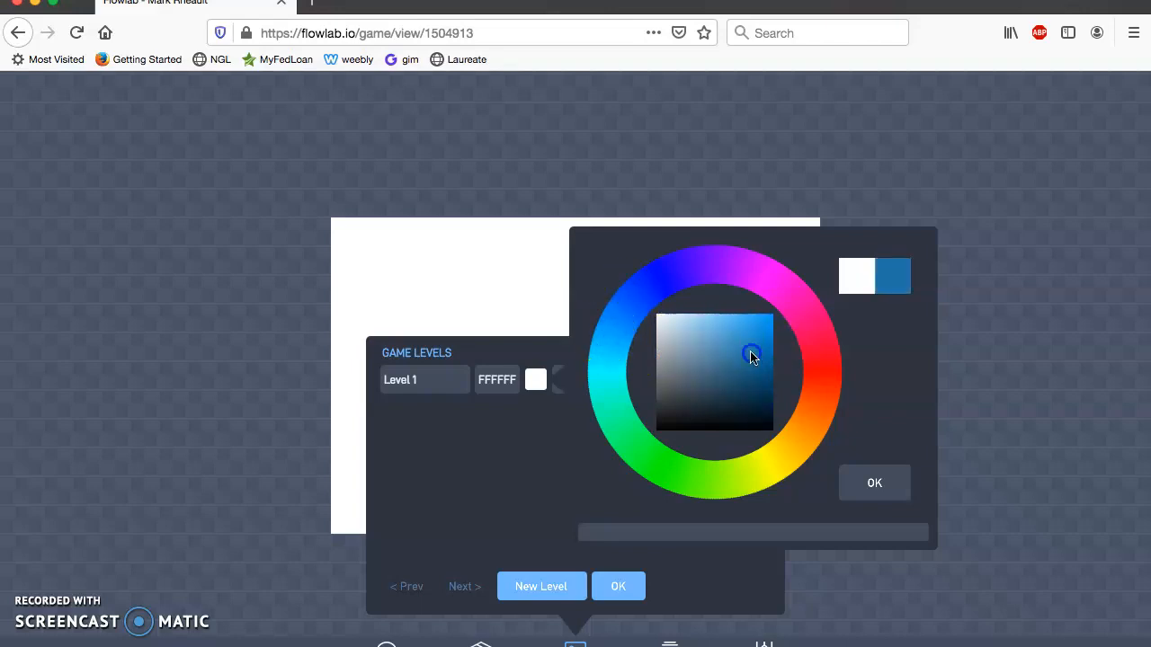
{"action": "left_click_drag", "start_coordinate": [741, 331], "coordinate": [719, 329]}
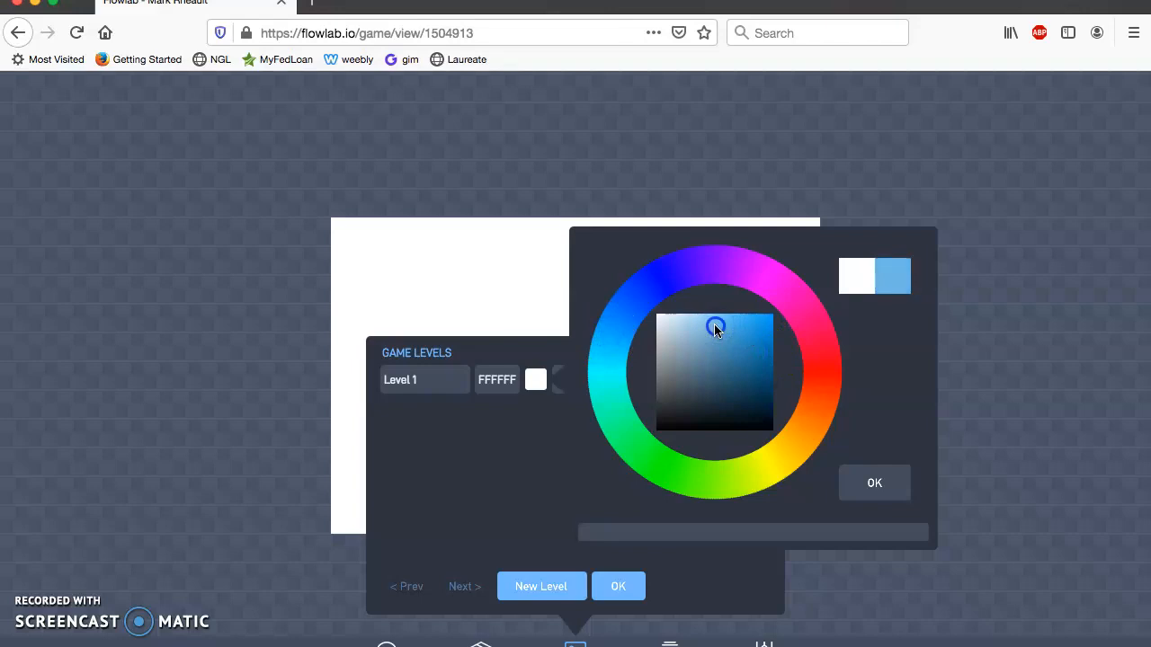
{"action": "left_click", "coordinate": [873, 483]}
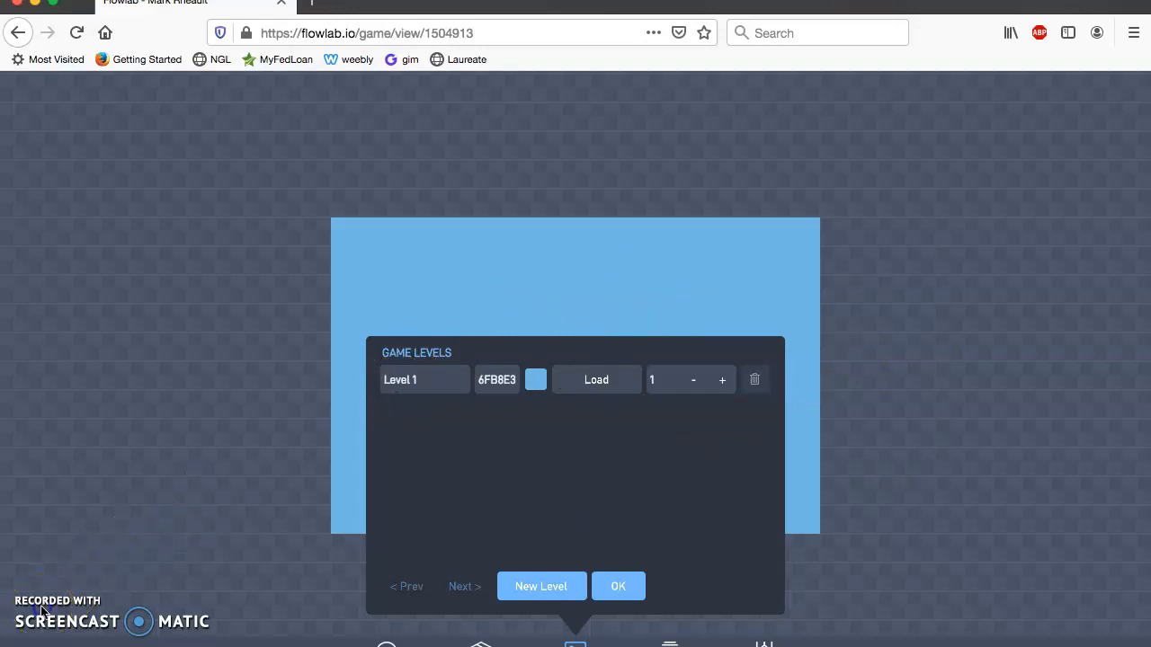
{"action": "left_click", "coordinate": [618, 589]}
{"action": "left_click", "coordinate": [618, 589]}
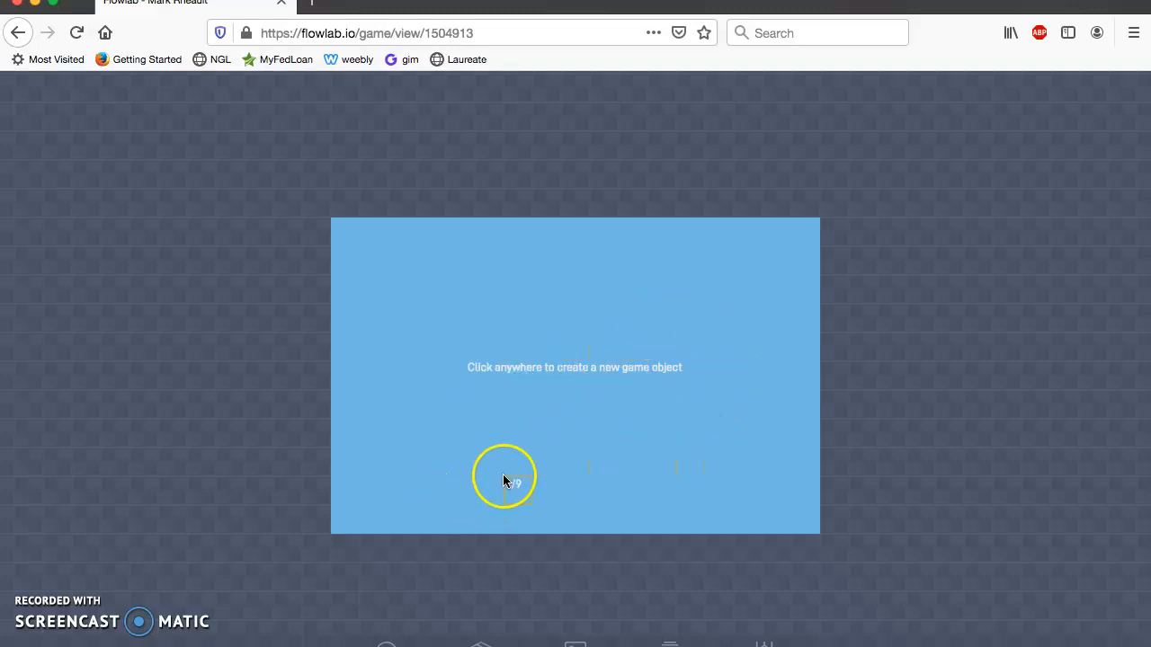
Create a new game object in the lower part of the level and open its sprite for editing.
{"action": "left_click", "coordinate": [536, 499]}
{"action": "left_click", "coordinate": [493, 502]}
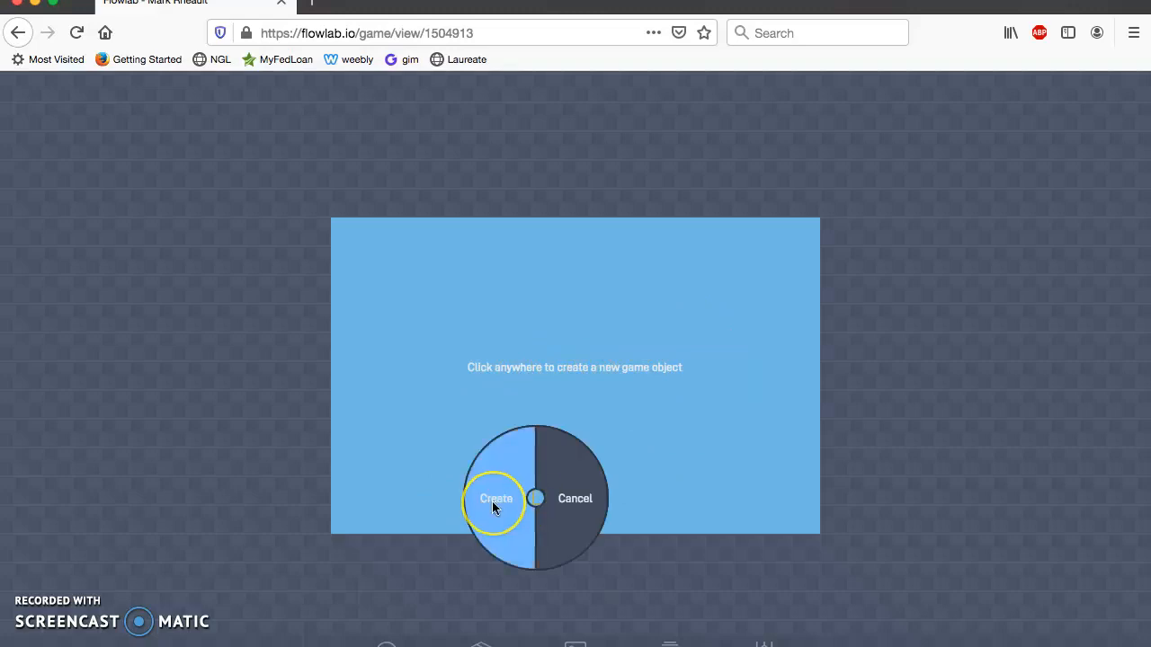
{"action": "left_click", "coordinate": [492, 501]}
{"action": "left_click", "coordinate": [669, 349]}
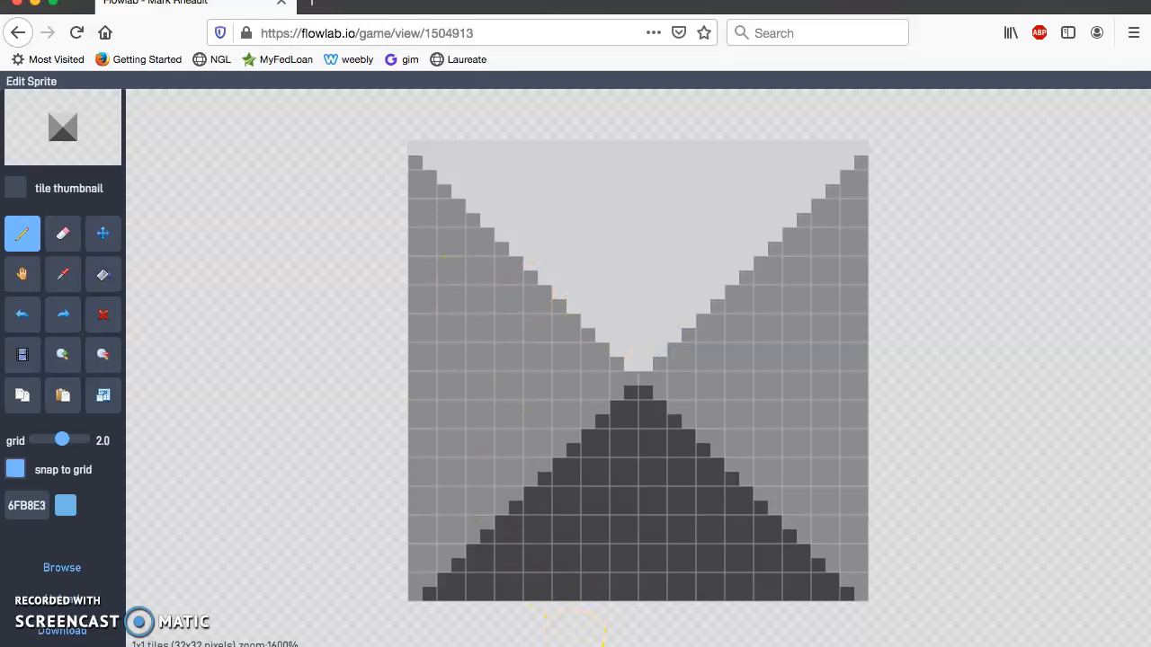
Paint two dark brown squares (524B24) one above the other on the left side of the sprite.
{"action": "left_click", "coordinate": [491, 369]}
{"action": "left_click", "coordinate": [474, 293]}
{"action": "left_click", "coordinate": [519, 288]}
{"action": "left_click", "coordinate": [566, 270]}
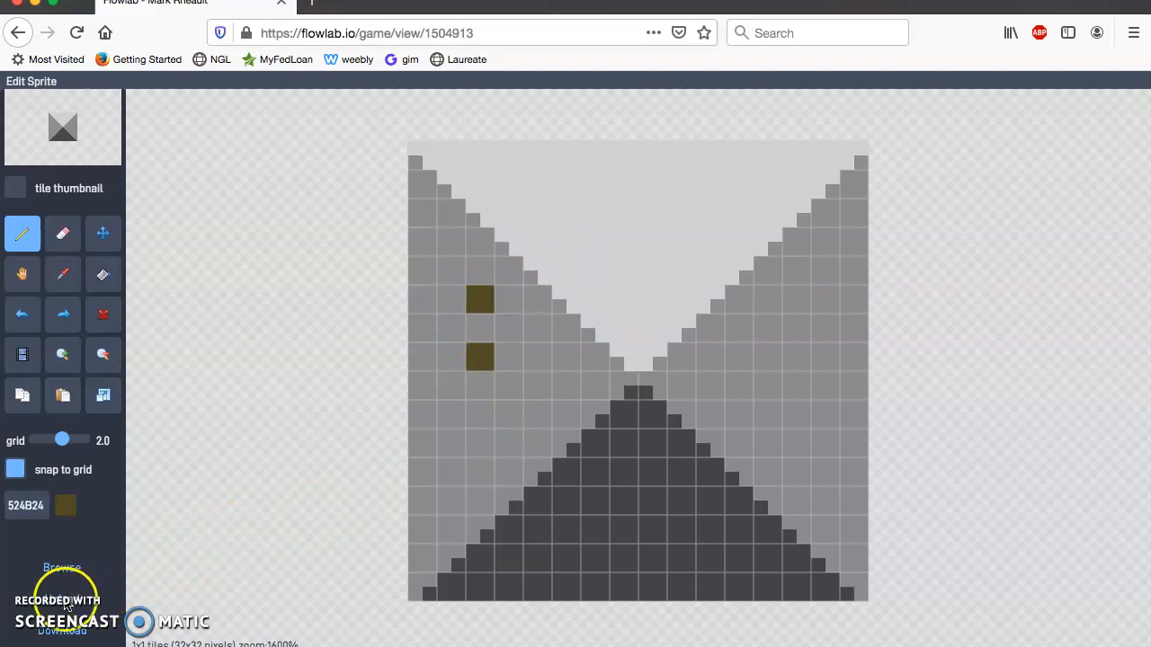
Open the sprite library and look through the pixel-blocks category.
{"action": "left_click", "coordinate": [63, 567]}
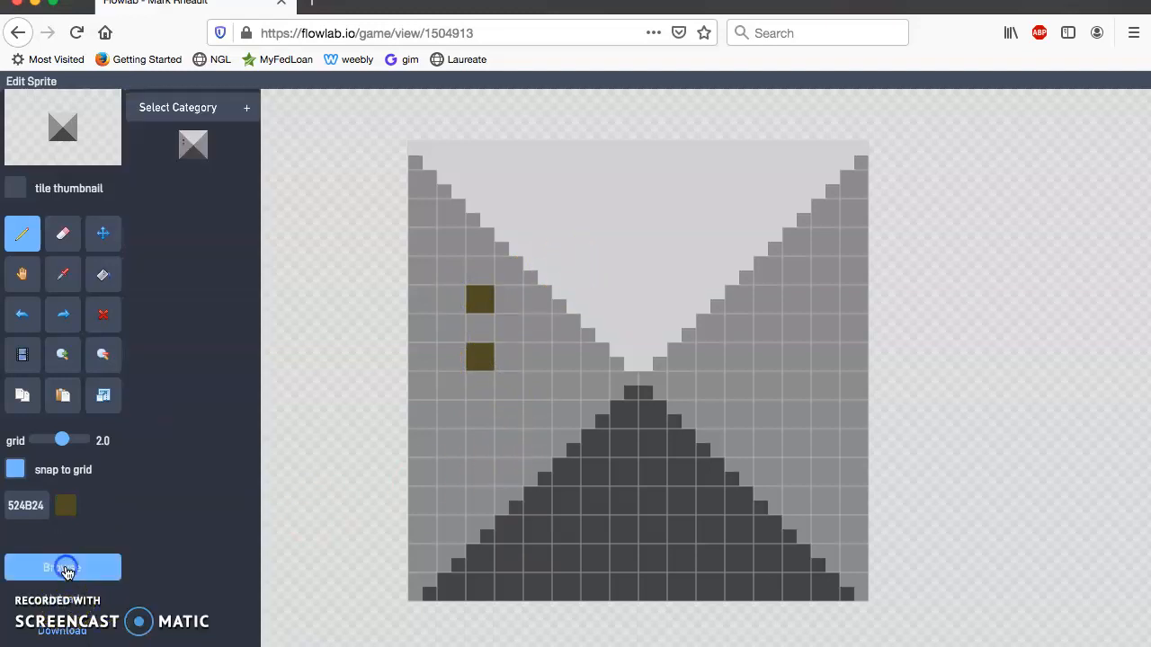
{"action": "left_click", "coordinate": [216, 109]}
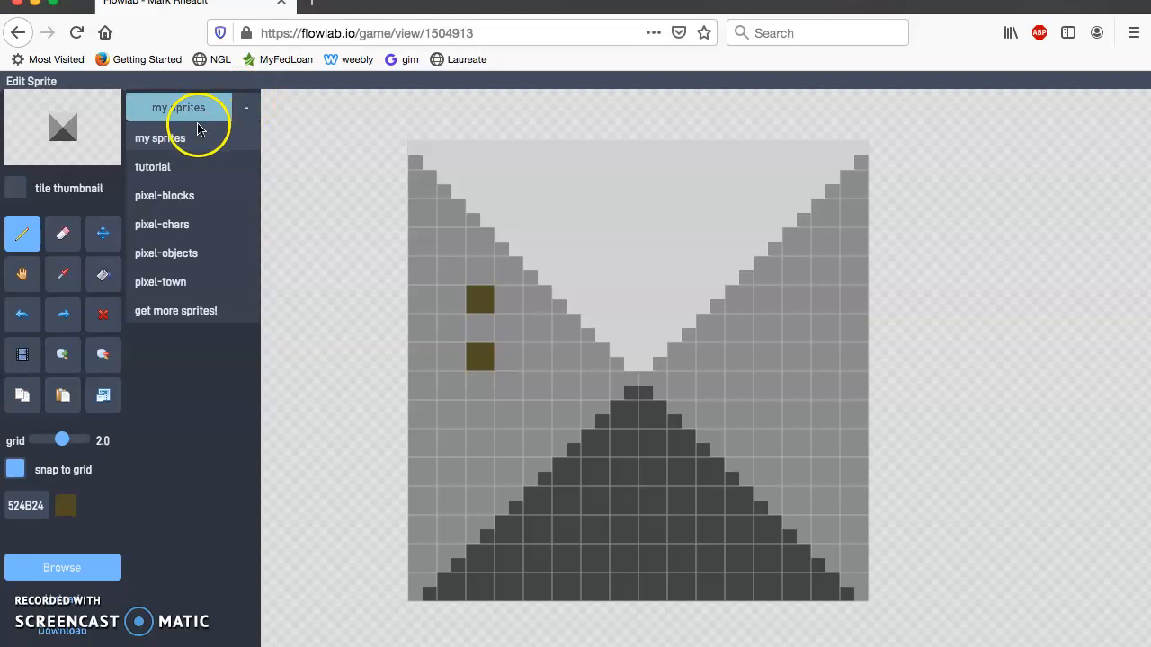
{"action": "left_click", "coordinate": [168, 194]}
{"action": "left_click", "coordinate": [197, 264]}
{"action": "scroll", "coordinate": [192, 530], "scroll_direction": "down", "scroll_amount": 10}
{"action": "scroll", "coordinate": [193, 539], "scroll_direction": "down", "scroll_amount": 10}
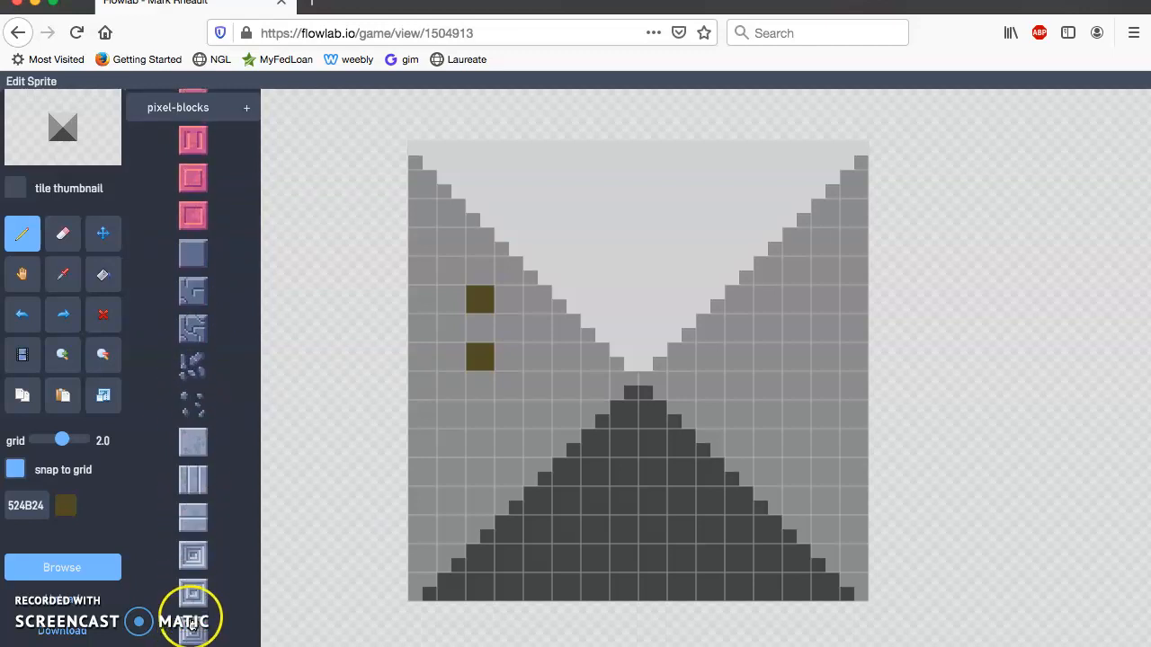
{"action": "scroll", "coordinate": [200, 135], "scroll_direction": "up", "scroll_amount": 15}
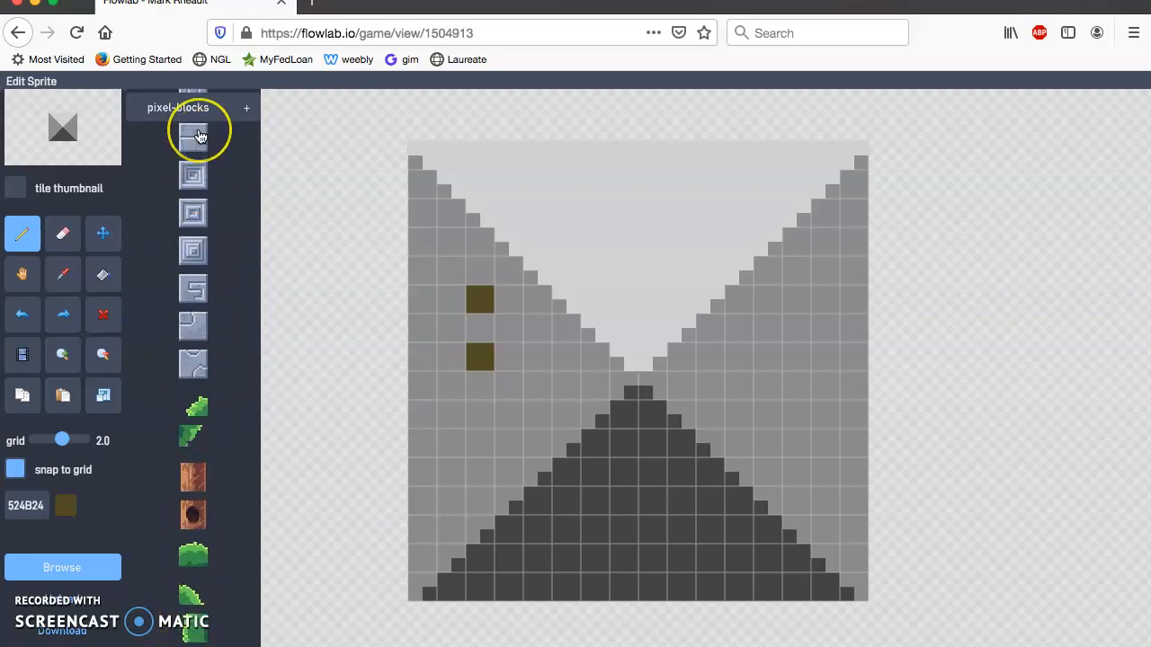
{"action": "scroll", "coordinate": [200, 134], "scroll_direction": "up", "scroll_amount": 2}
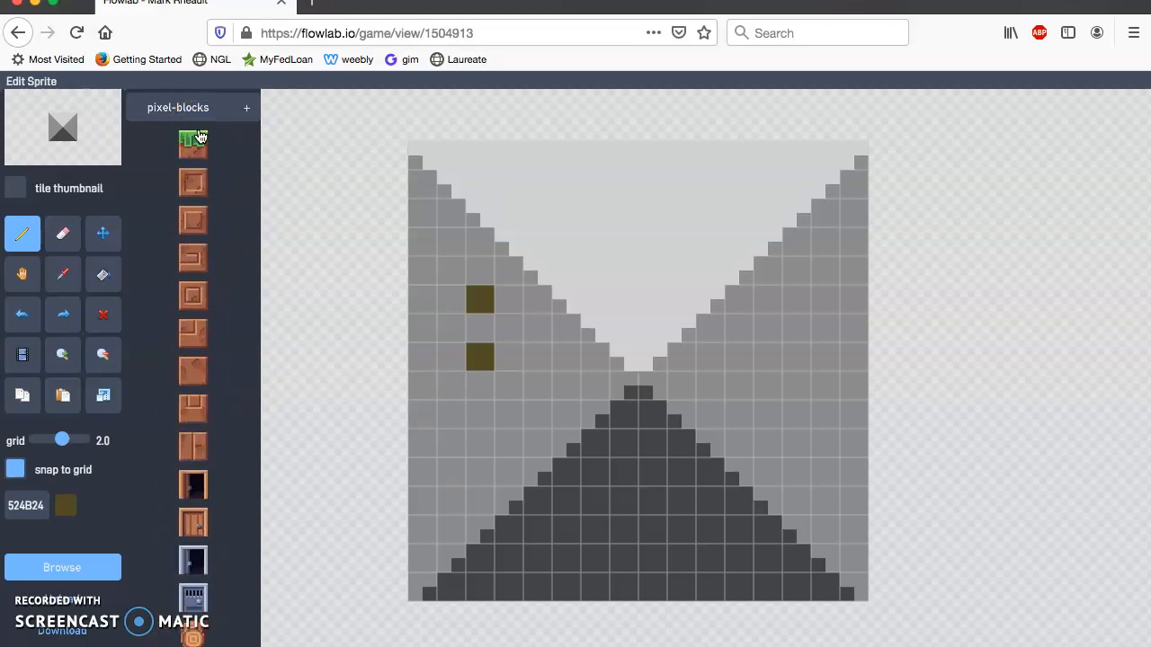
Look through the sprites in the pixel-chars and pixel-objects categories.
{"action": "left_click", "coordinate": [245, 108]}
{"action": "left_click", "coordinate": [179, 226]}
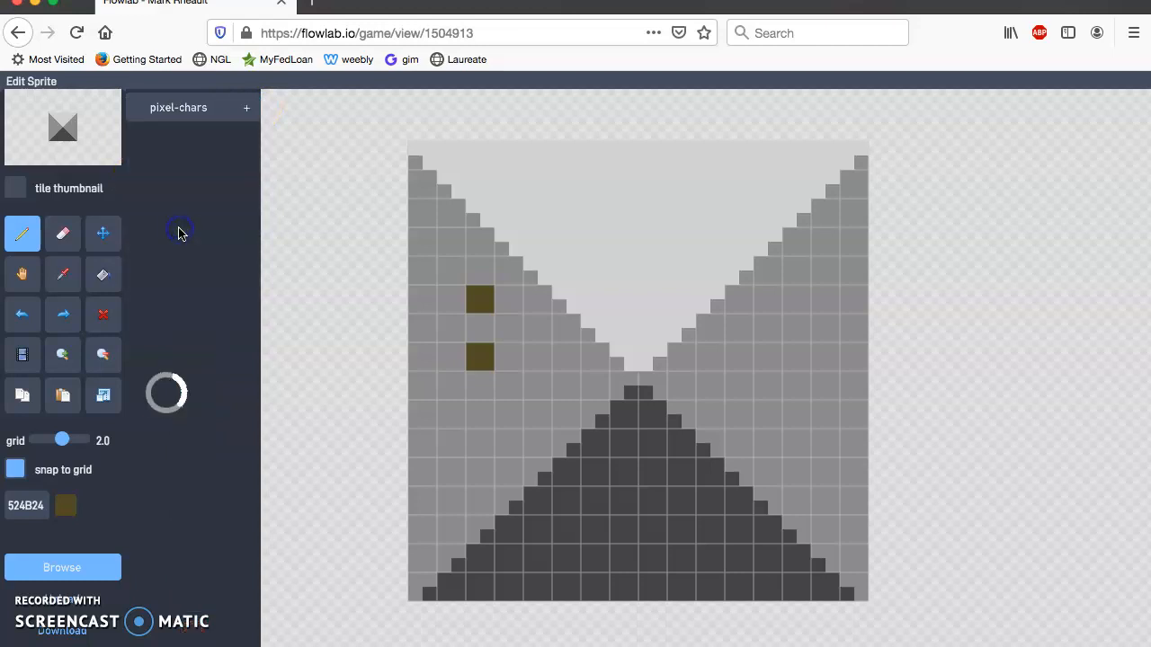
{"action": "scroll", "coordinate": [188, 578], "scroll_direction": "down", "scroll_amount": 15}
{"action": "scroll", "coordinate": [194, 202], "scroll_direction": "up", "scroll_amount": 5}
{"action": "left_click", "coordinate": [216, 107]}
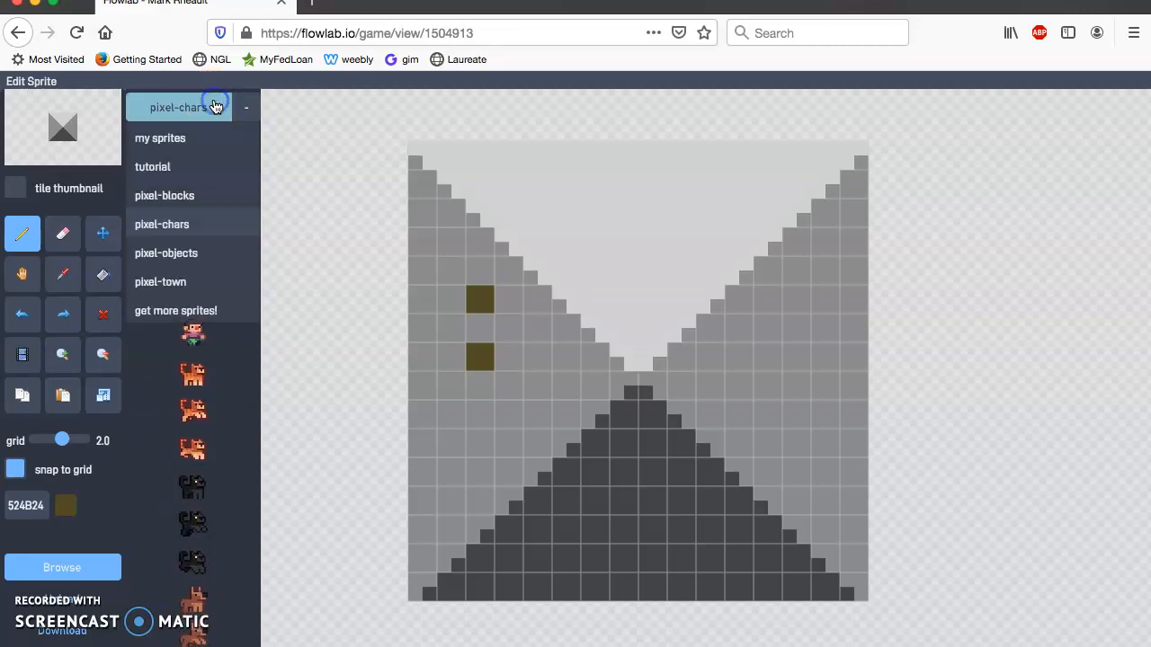
{"action": "left_click", "coordinate": [164, 253]}
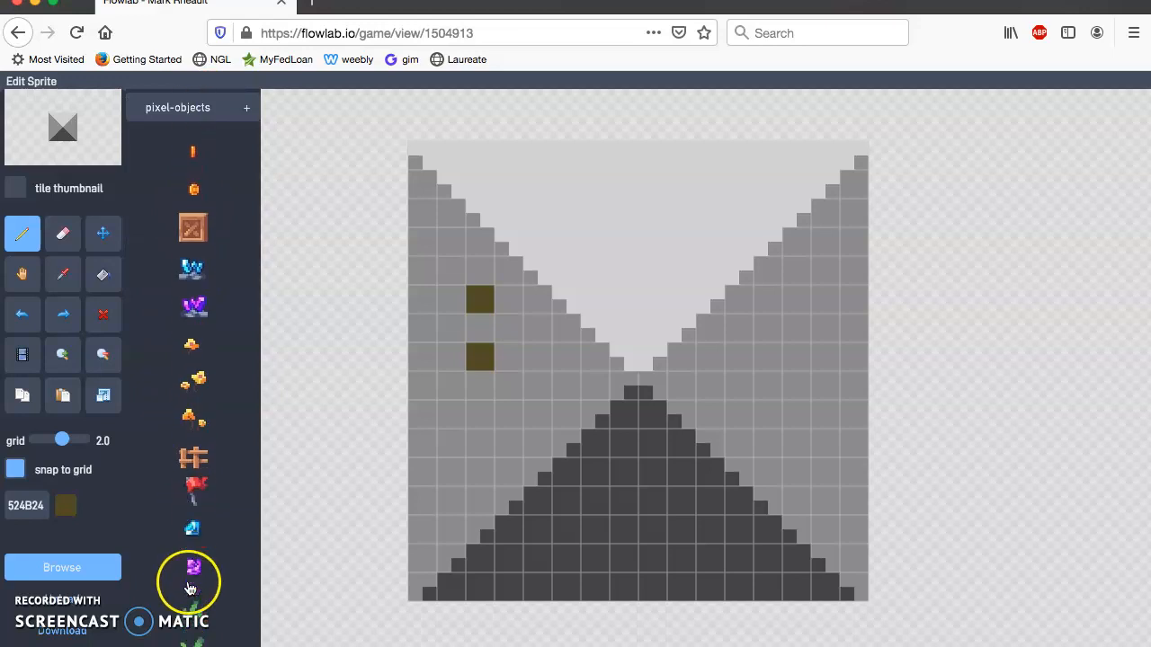
{"action": "scroll", "coordinate": [191, 588], "scroll_direction": "down", "scroll_amount": 5}
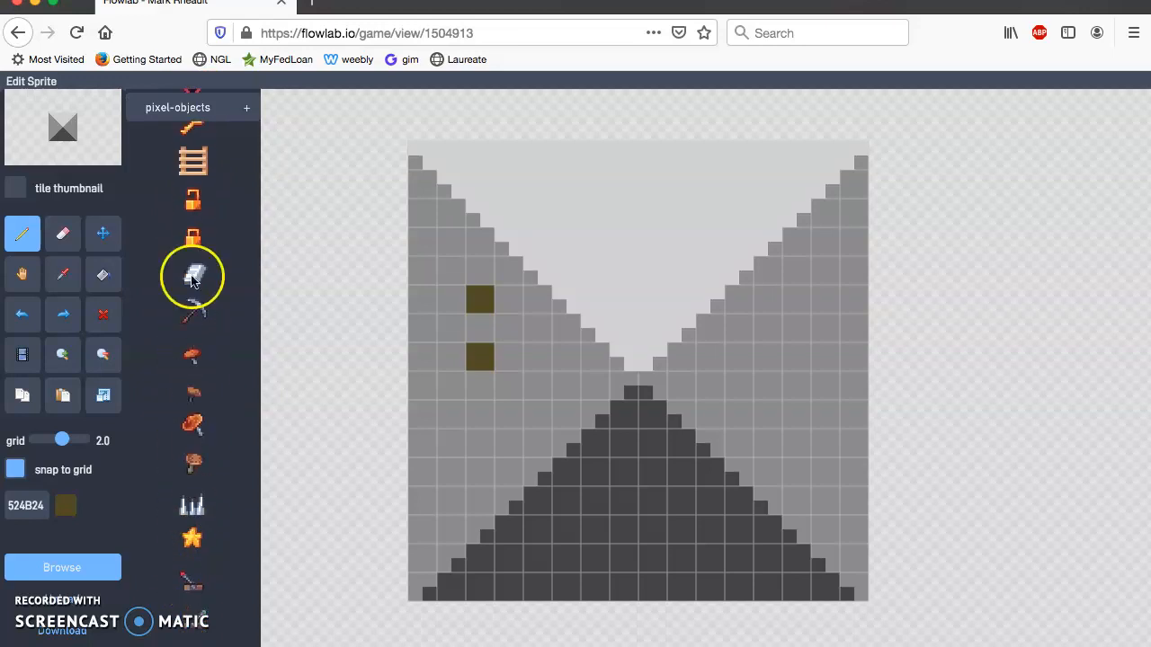
{"action": "scroll", "coordinate": [189, 275], "scroll_direction": "up", "scroll_amount": 5}
Look through the whole pixel-town sprite category and return to its beginning.
{"action": "left_click", "coordinate": [198, 109]}
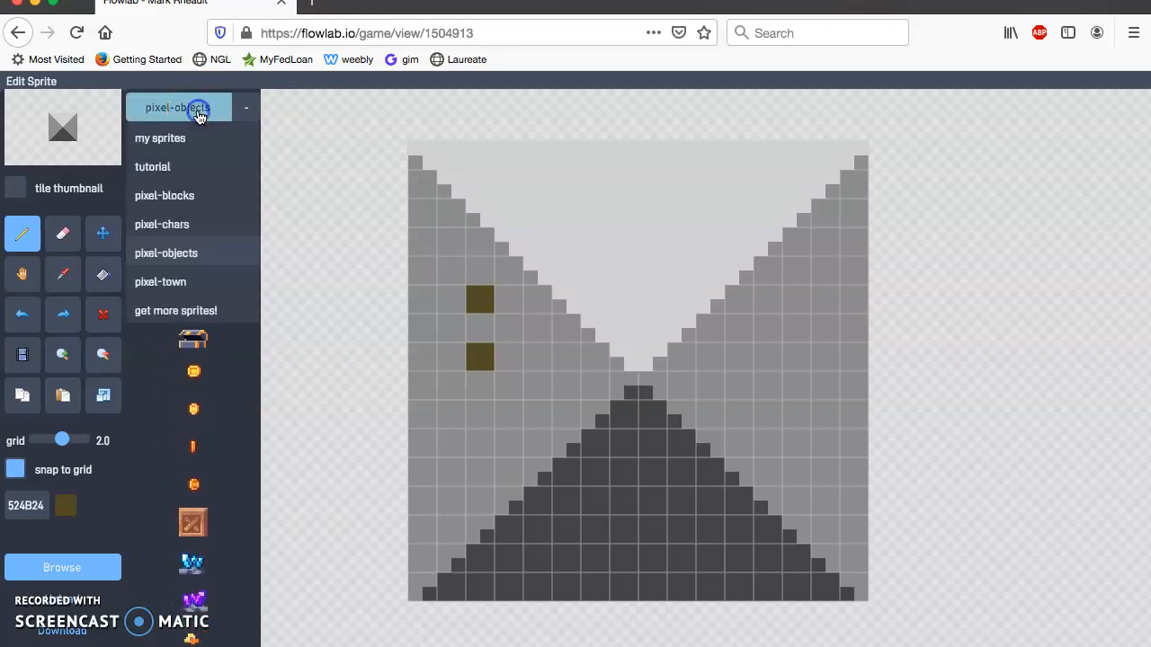
{"action": "left_click", "coordinate": [177, 288]}
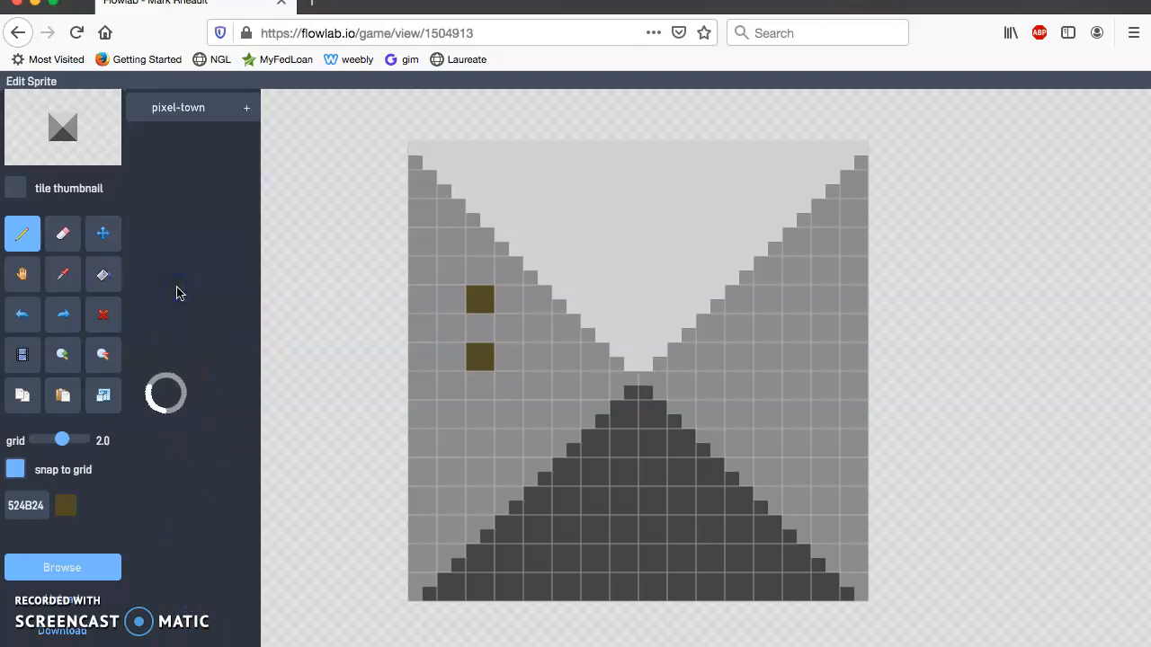
{"action": "left_click", "coordinate": [198, 200]}
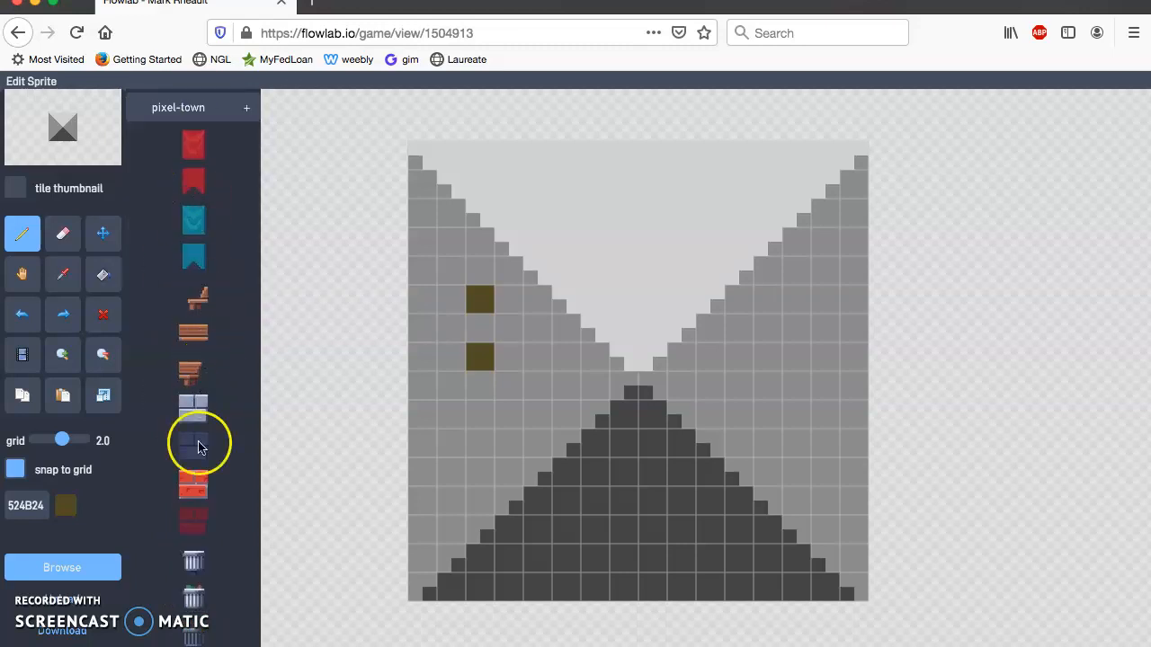
{"action": "scroll", "coordinate": [198, 539], "scroll_direction": "down", "scroll_amount": 10}
{"action": "scroll", "coordinate": [197, 543], "scroll_direction": "down", "scroll_amount": 10}
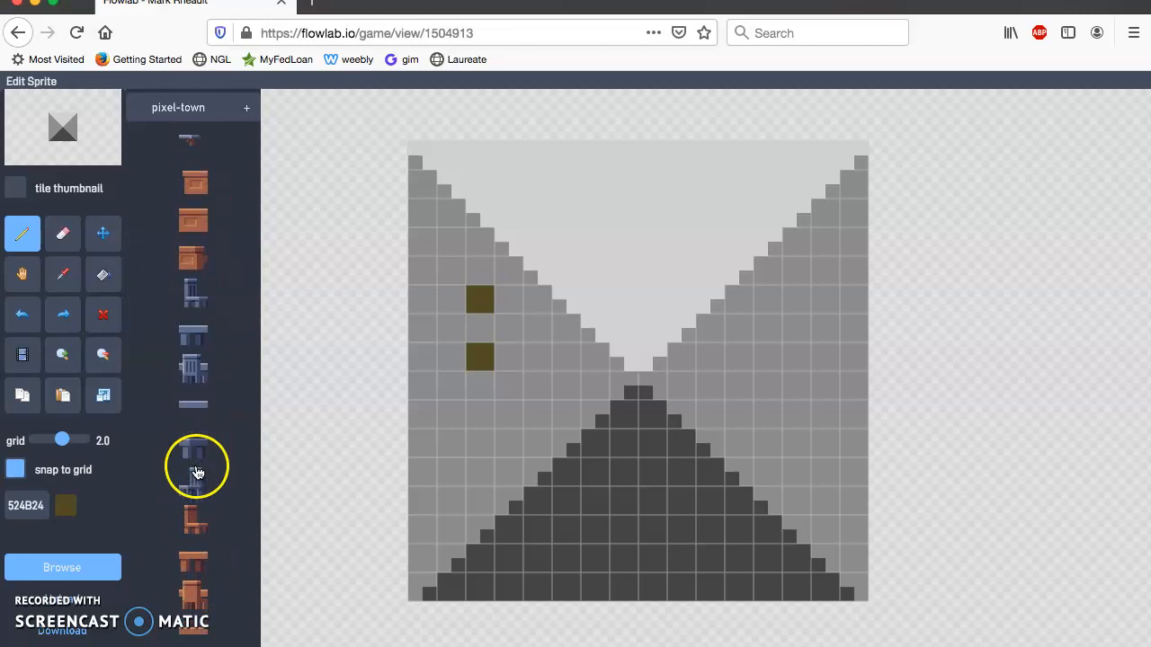
{"action": "scroll", "coordinate": [201, 513], "scroll_direction": "down", "scroll_amount": 3}
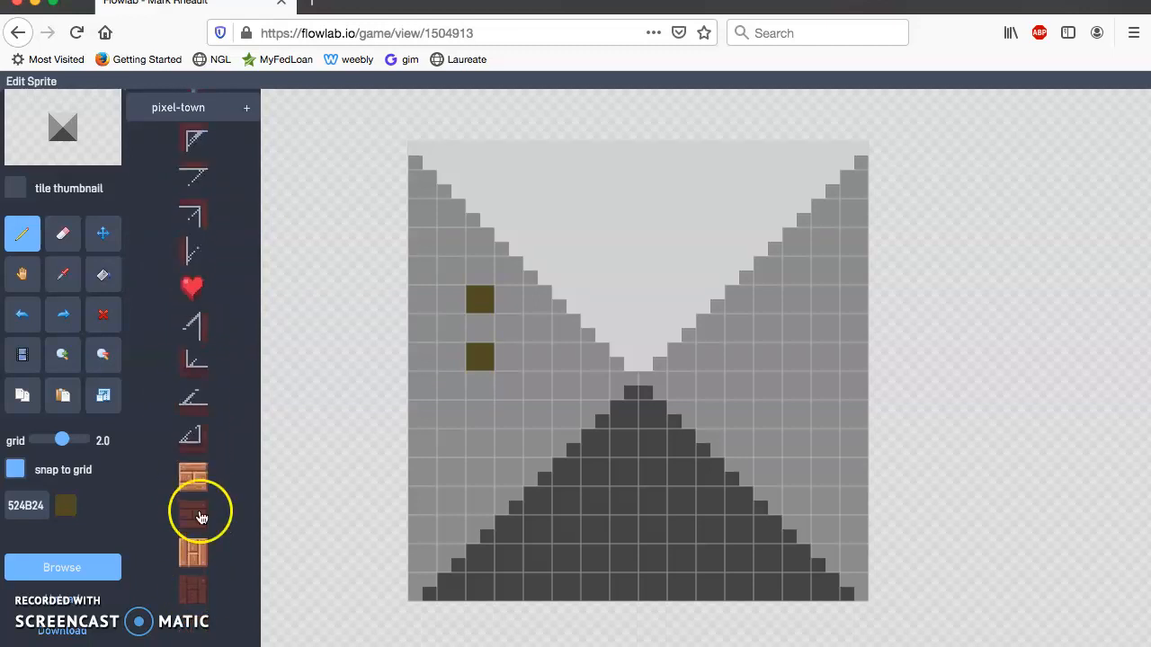
{"action": "scroll", "coordinate": [201, 243], "scroll_direction": "up", "scroll_amount": 5}
{"action": "scroll", "coordinate": [200, 162], "scroll_direction": "up", "scroll_amount": 10}
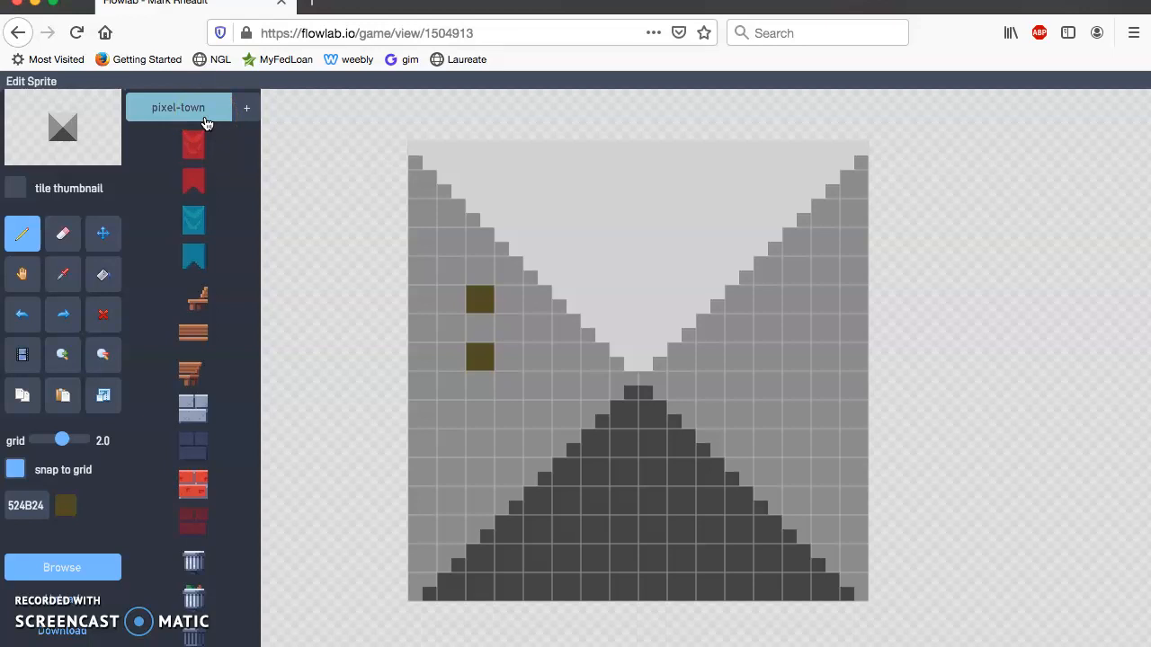
Replace the object's sprite with the grass-topped dirt block from the pixel-blocks category.
{"action": "left_click", "coordinate": [206, 119]}
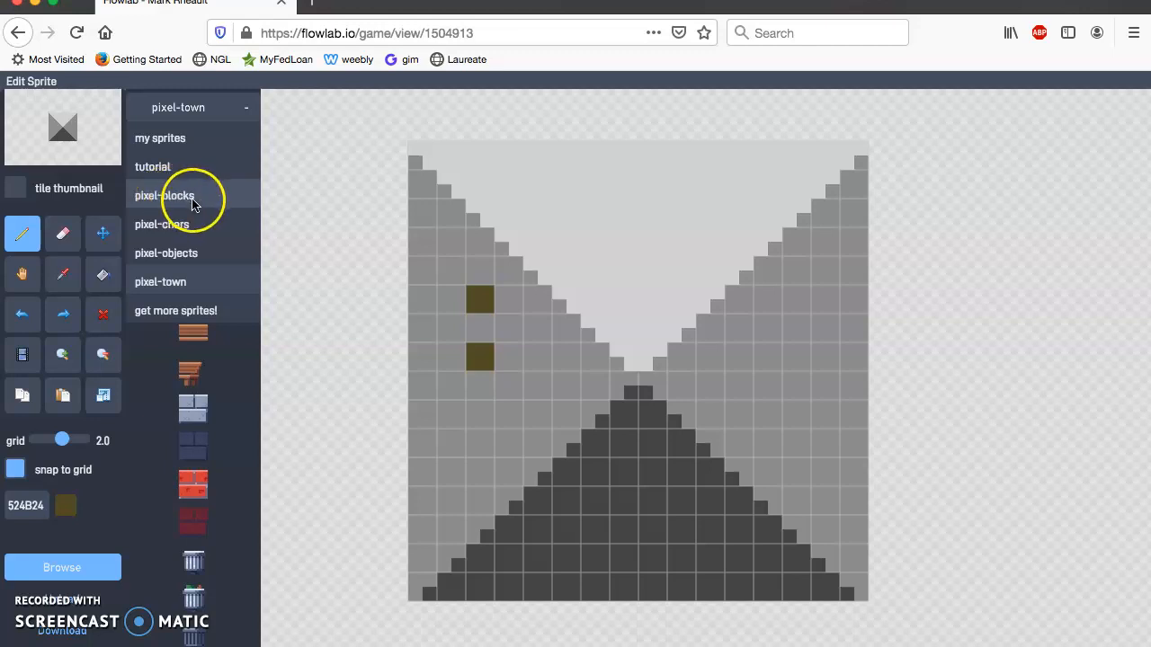
{"action": "left_click", "coordinate": [202, 196]}
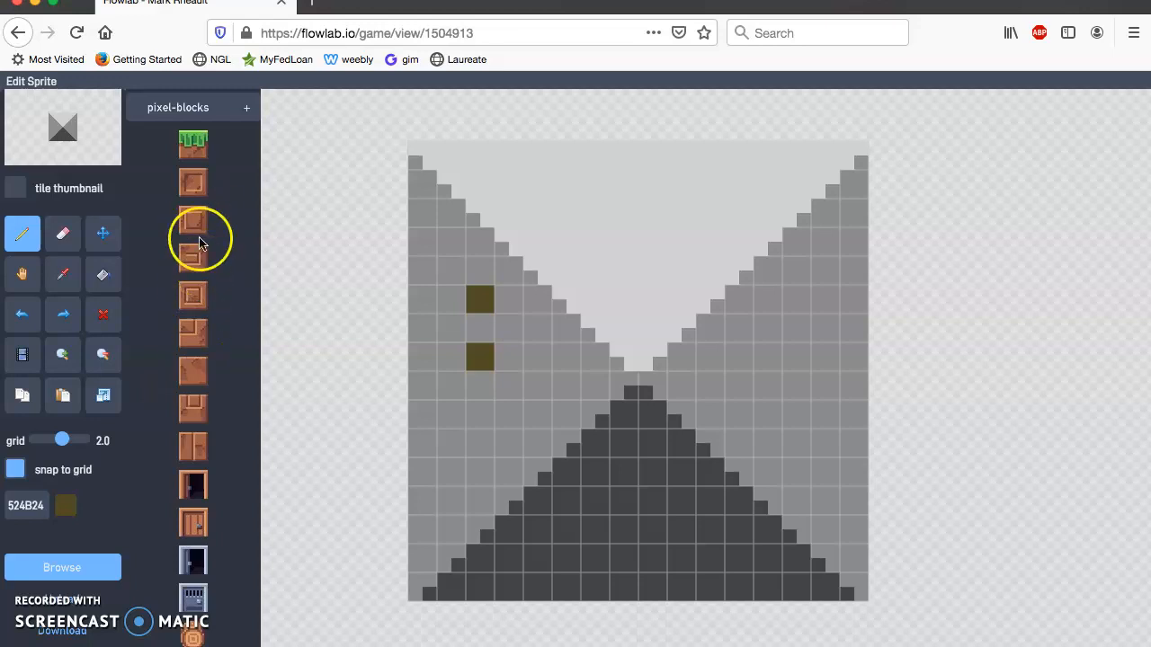
{"action": "left_click", "coordinate": [198, 186]}
{"action": "left_click", "coordinate": [194, 149]}
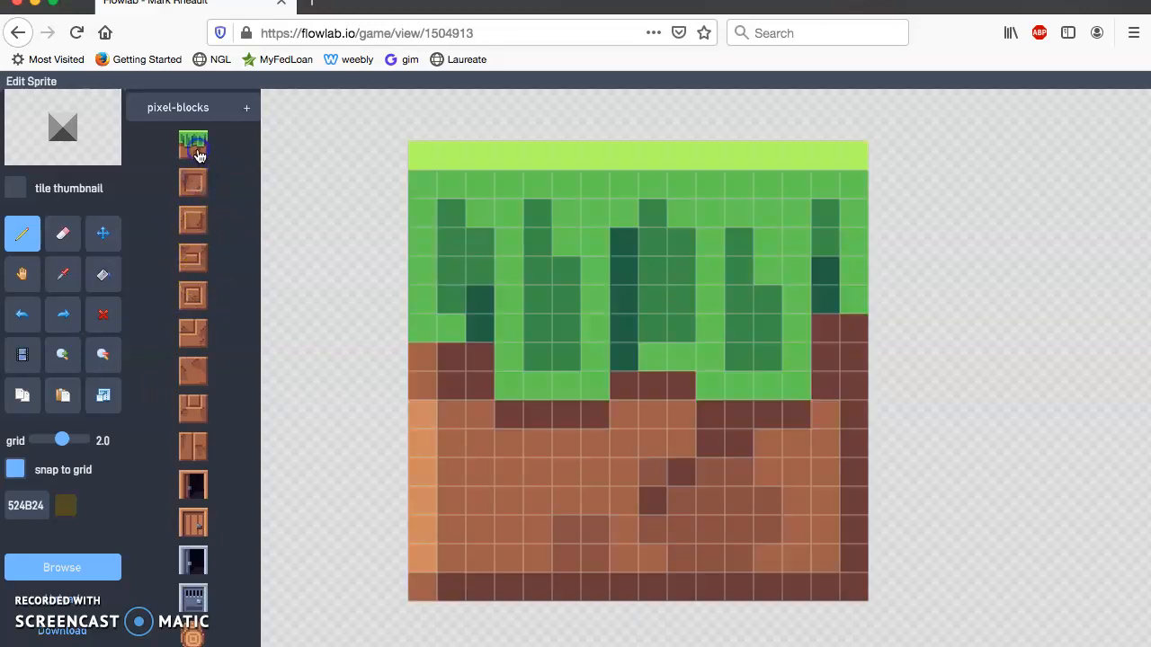
{"action": "left_click", "coordinate": [204, 158]}
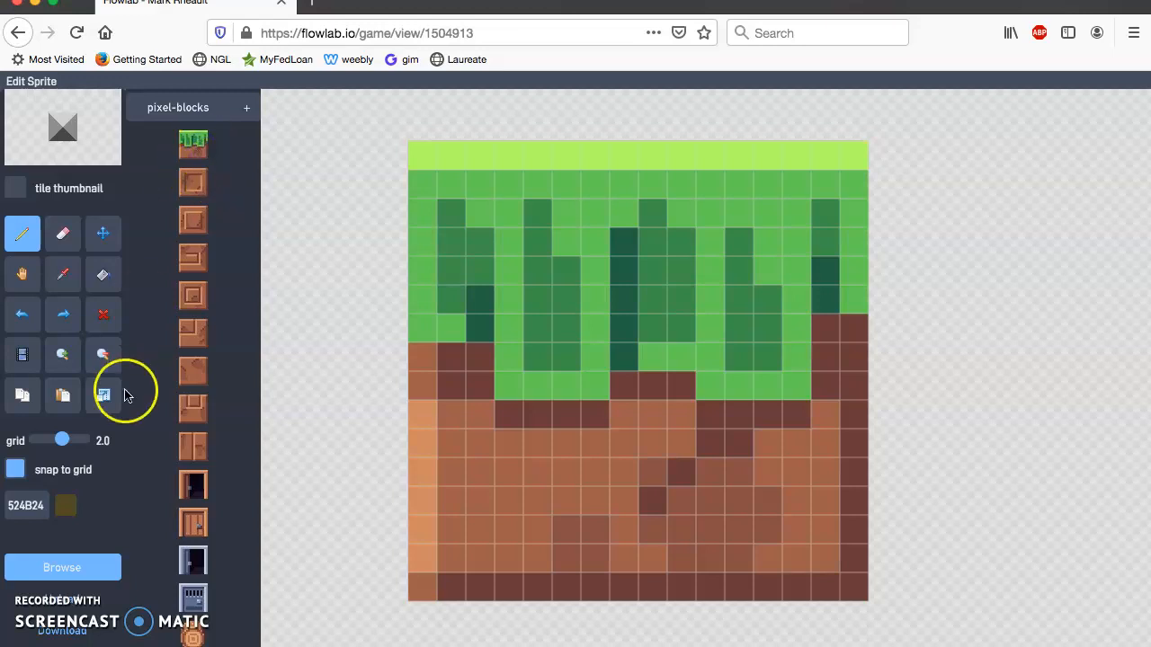
Apply the grass block sprite to the object and set the object's type to Ground.
{"action": "left_click", "coordinate": [62, 645]}
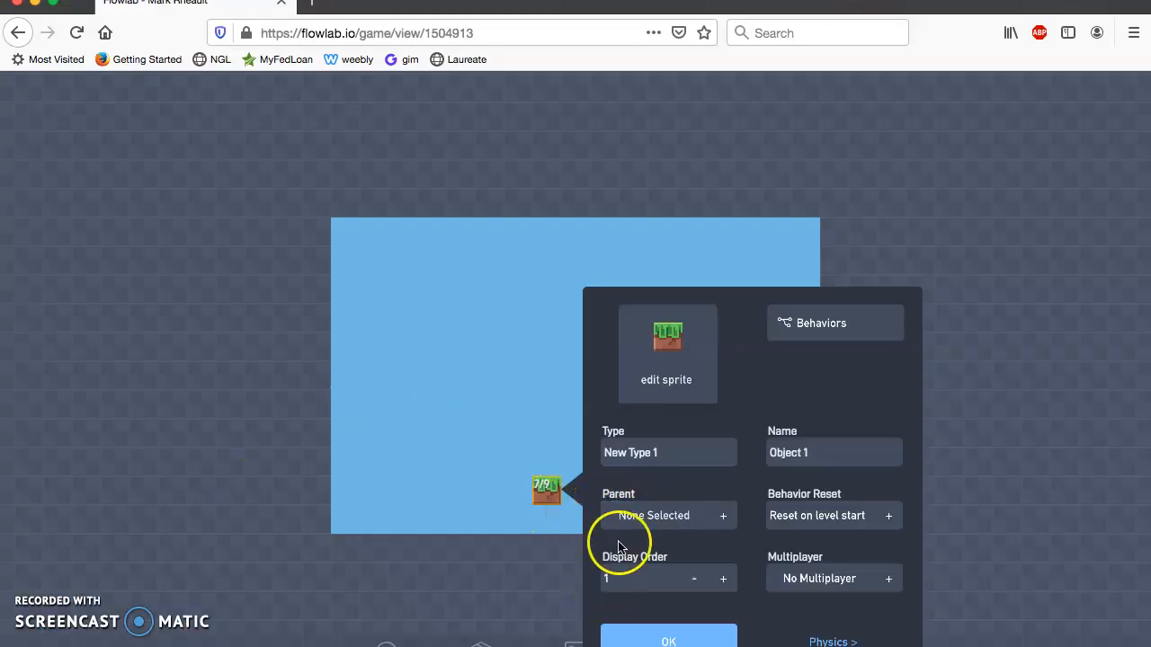
{"action": "left_click_drag", "start_coordinate": [673, 456], "coordinate": [575, 455]}
{"action": "type", "text": "Ground"}
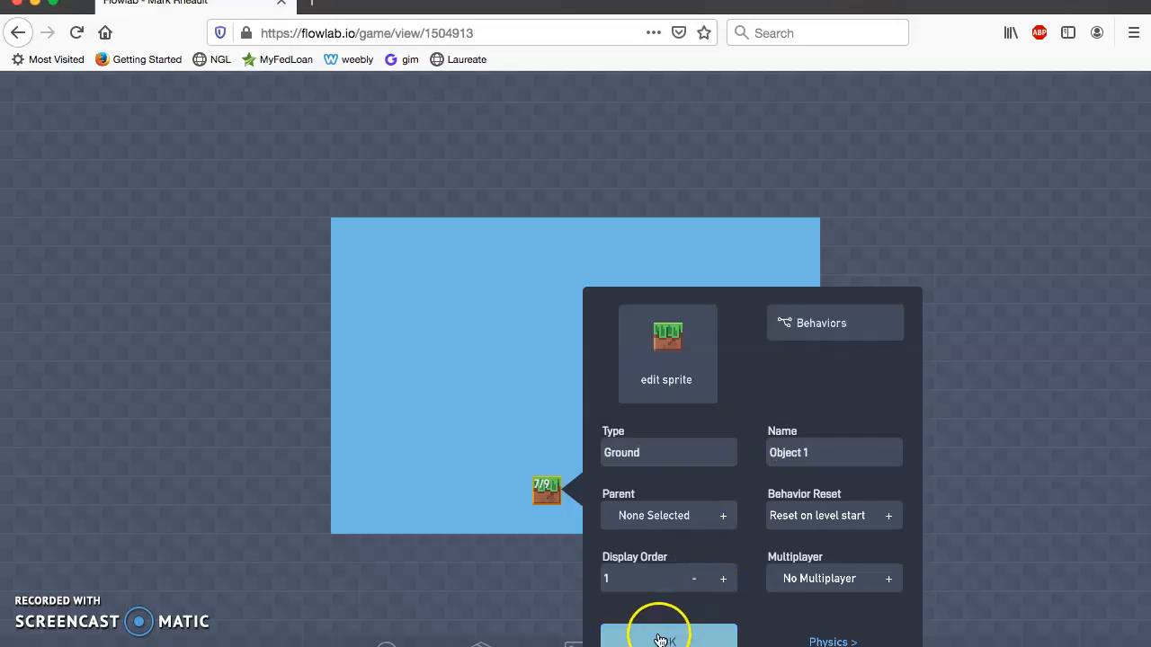
Review the Ground object's physics settings, including its collision shape, and confirm its properties.
{"action": "left_click", "coordinate": [816, 640]}
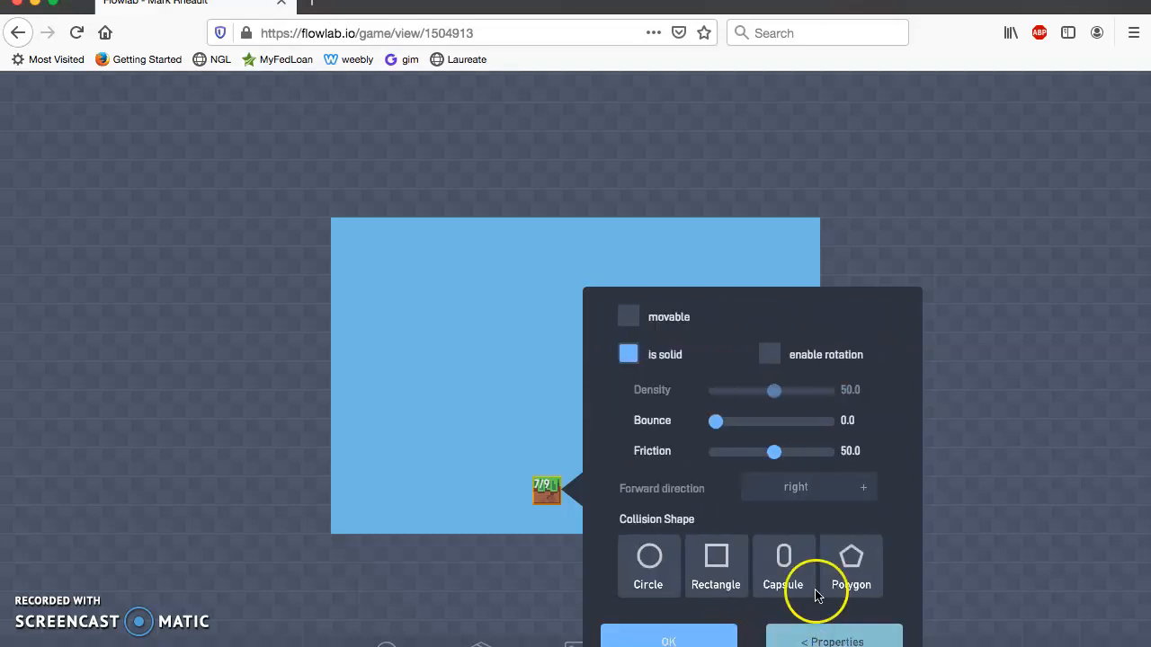
{"action": "left_click", "coordinate": [813, 559]}
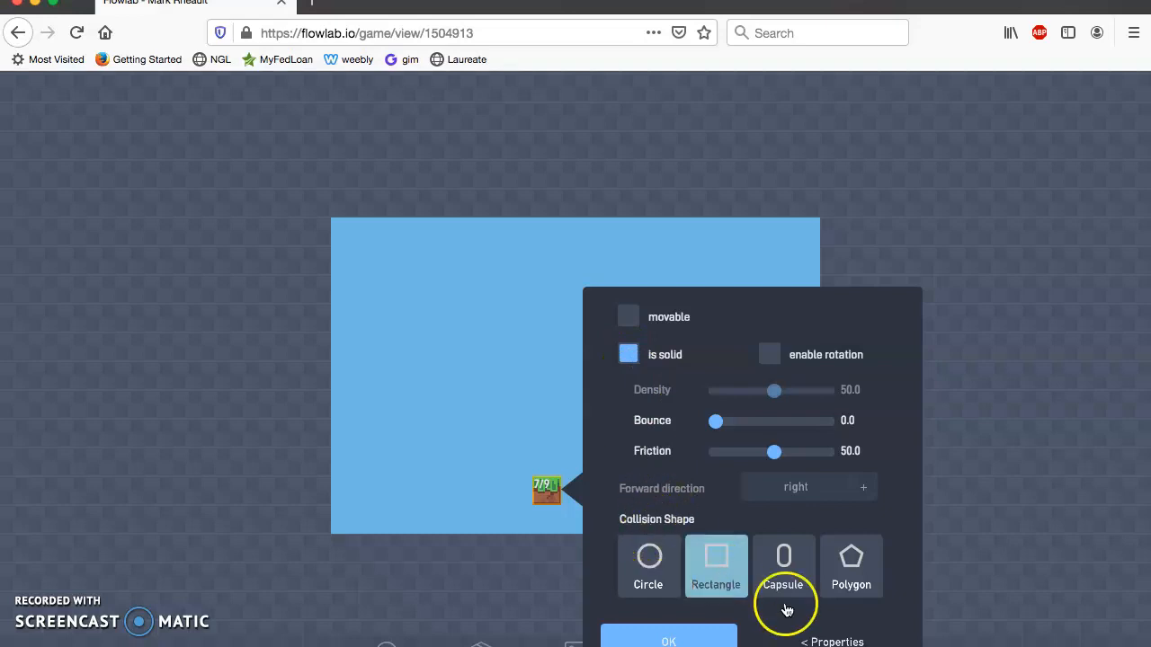
{"action": "left_click", "coordinate": [824, 641]}
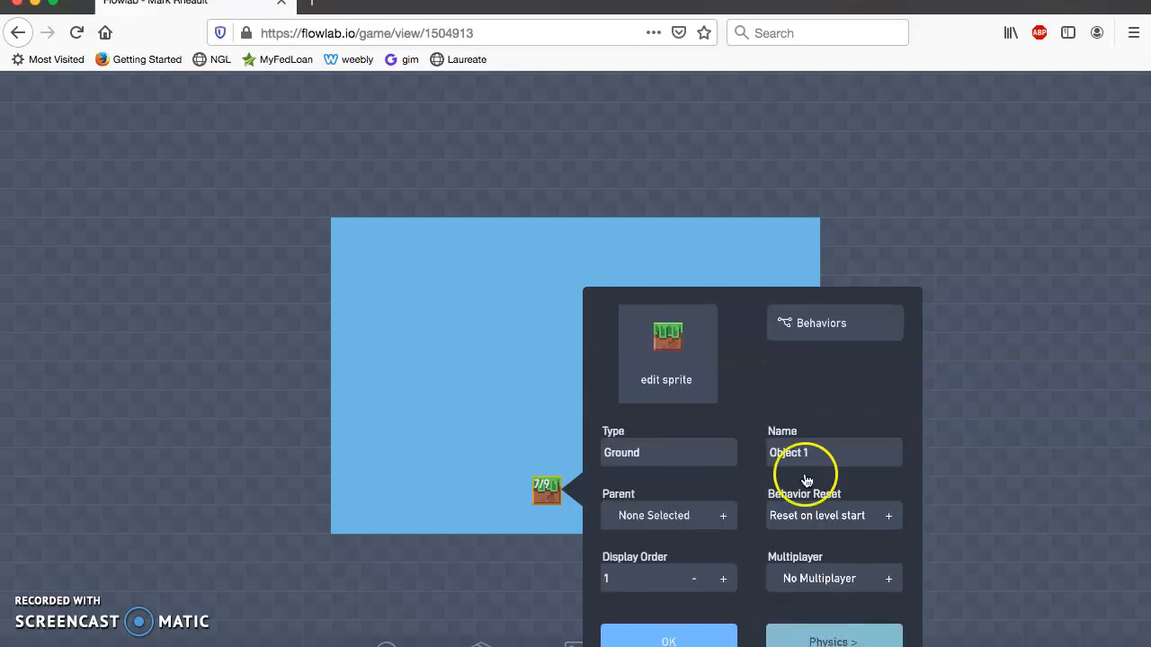
{"action": "left_click", "coordinate": [661, 635]}
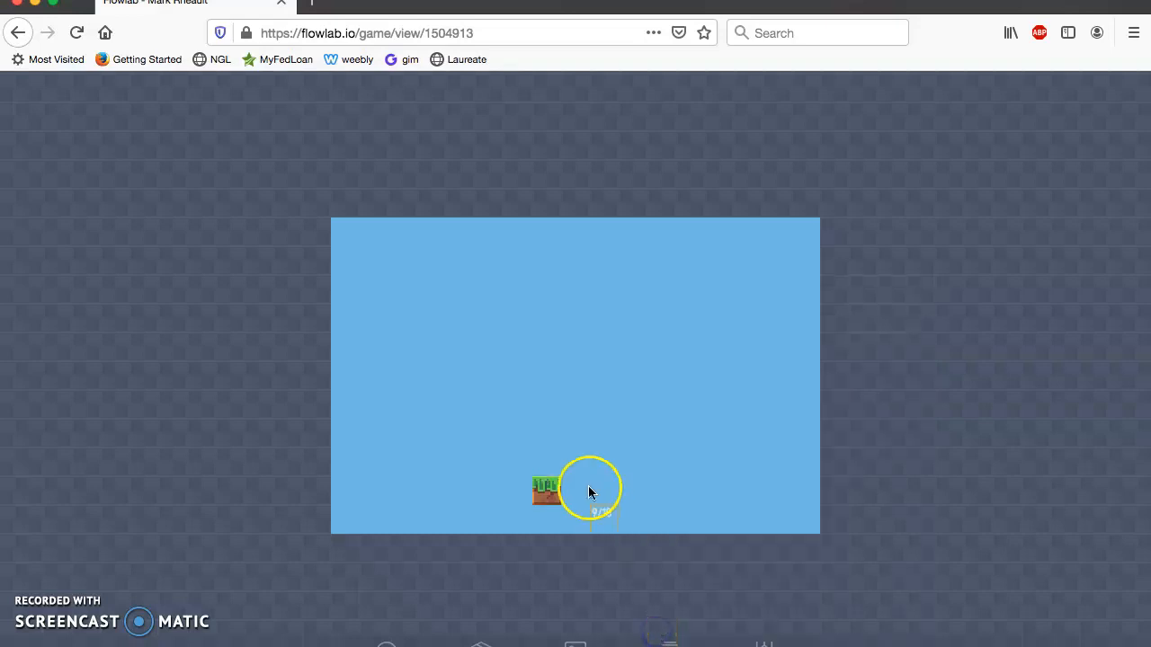
Move the ground block to the level's bottom-left corner and clone it across the whole bottom row.
{"action": "left_click_drag", "start_coordinate": [543, 490], "coordinate": [347, 520]}
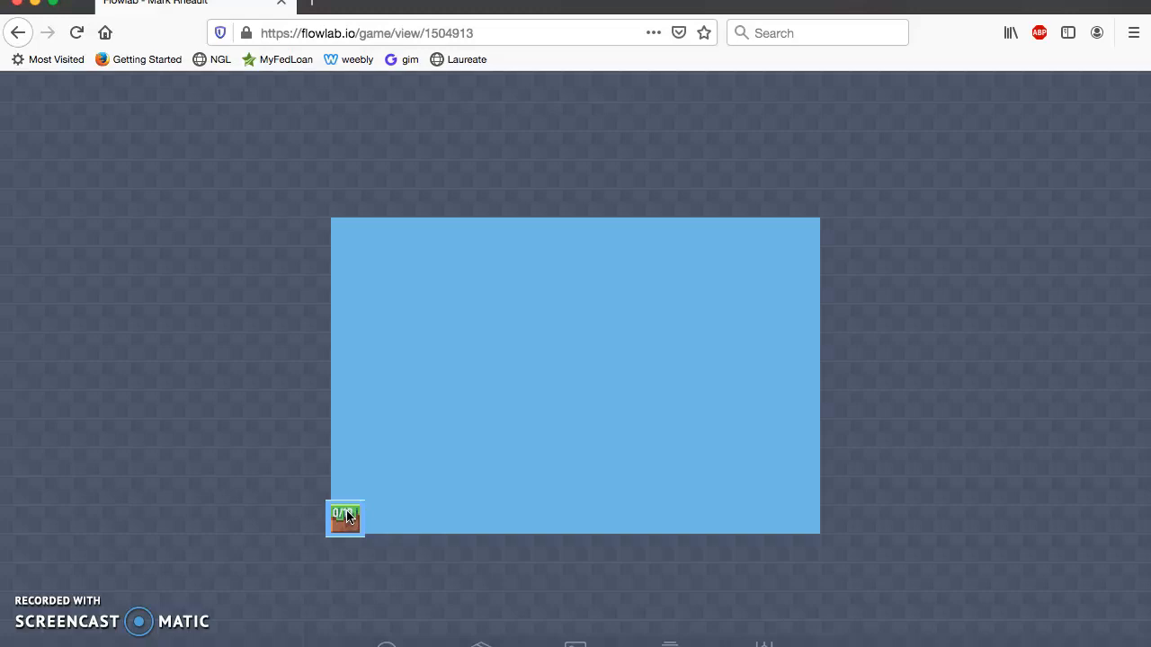
{"action": "left_click", "coordinate": [347, 519]}
{"action": "left_click", "coordinate": [320, 497]}
{"action": "left_click_drag", "start_coordinate": [344, 519], "coordinate": [361, 524]}
{"action": "left_click", "coordinate": [439, 409]}
{"action": "left_click", "coordinate": [546, 409]}
{"action": "left_click_drag", "start_coordinate": [406, 521], "coordinate": [805, 533]}
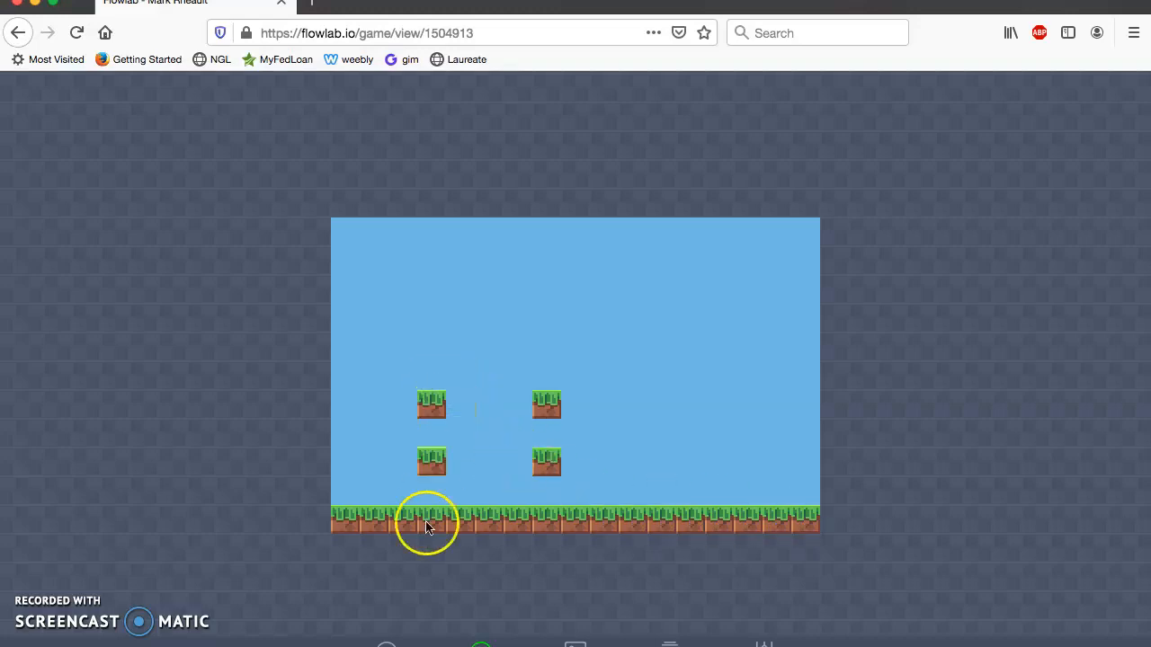
Delete the stray ground blocks floating above the bottom row.
{"action": "left_click", "coordinate": [547, 410]}
{"action": "left_click", "coordinate": [542, 409]}
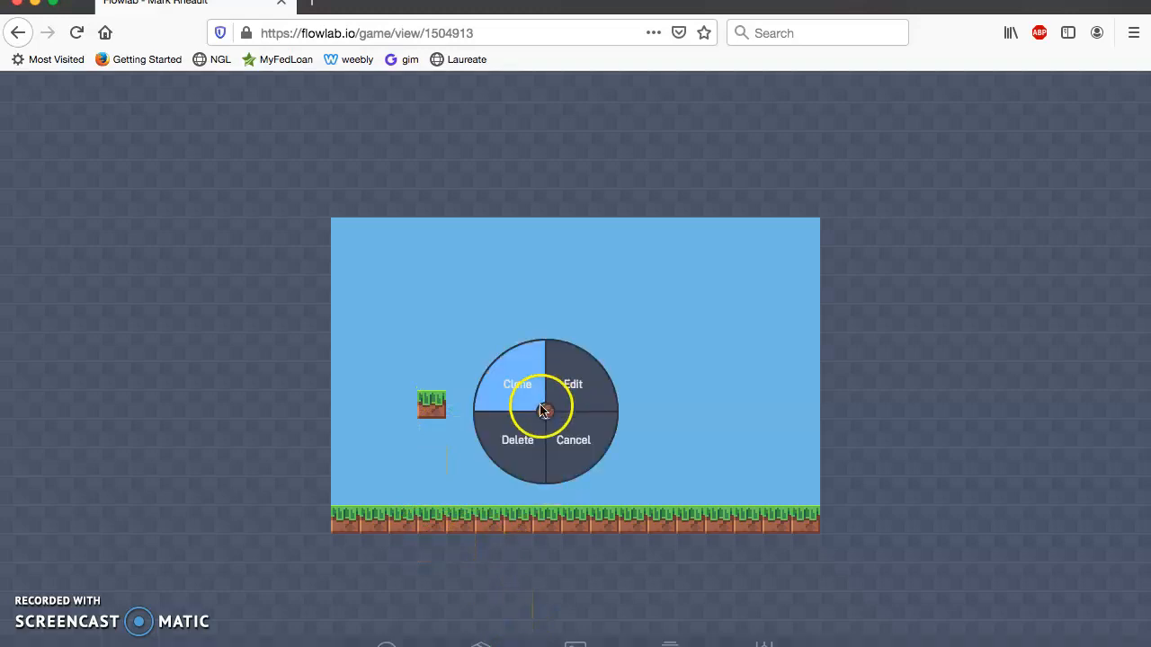
{"action": "left_click", "coordinate": [552, 463]}
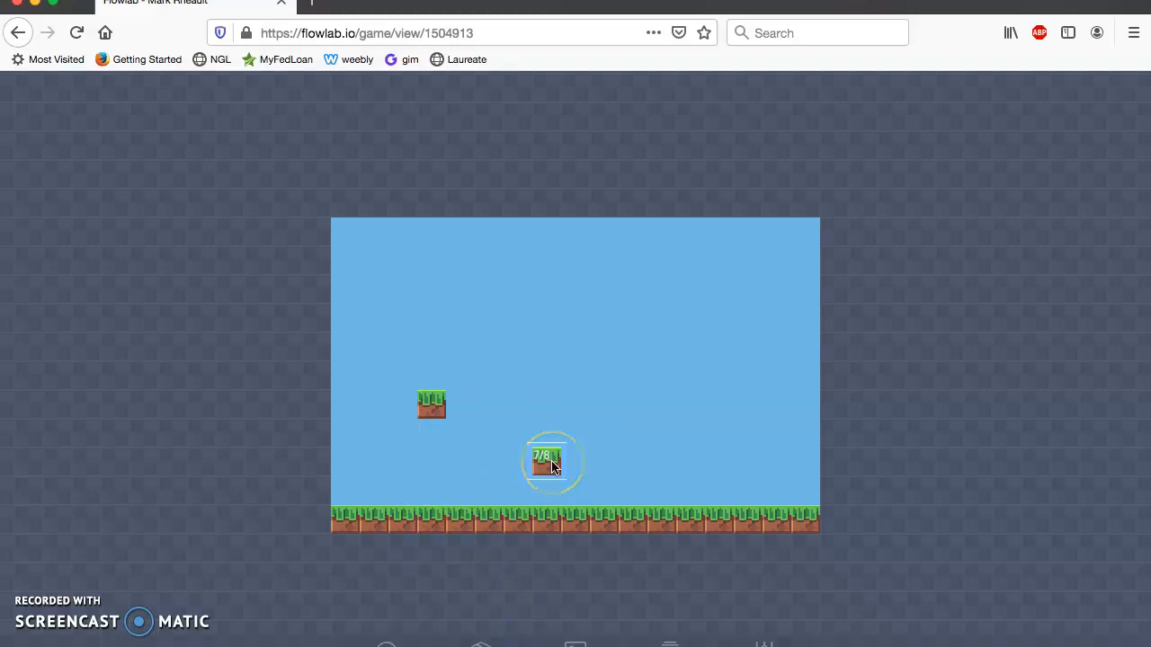
{"action": "left_click", "coordinate": [436, 404]}
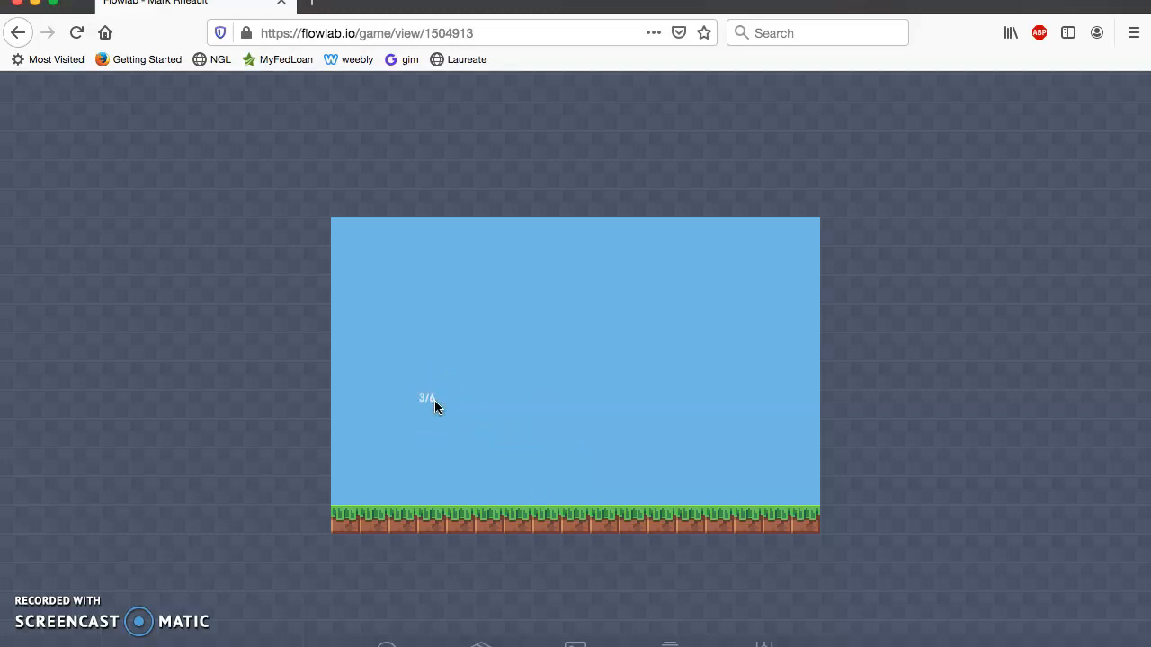
Clone ground blocks into a vertical wall just outside the level's left edge, from the ground row up to the top.
{"action": "left_click_drag", "start_coordinate": [434, 404], "coordinate": [317, 516]}
{"action": "mouse_move", "coordinate": [315, 511]}
{"action": "left_mouse_down"}
{"action": "mouse_move", "coordinate": [311, 457]}
{"action": "mouse_move", "coordinate": [317, 508]}
{"action": "left_mouse_up"}
{"action": "left_click", "coordinate": [355, 527]}
{"action": "left_click", "coordinate": [338, 492]}
{"action": "left_click", "coordinate": [319, 516]}
{"action": "left_click_drag", "start_coordinate": [320, 509], "coordinate": [312, 321]}
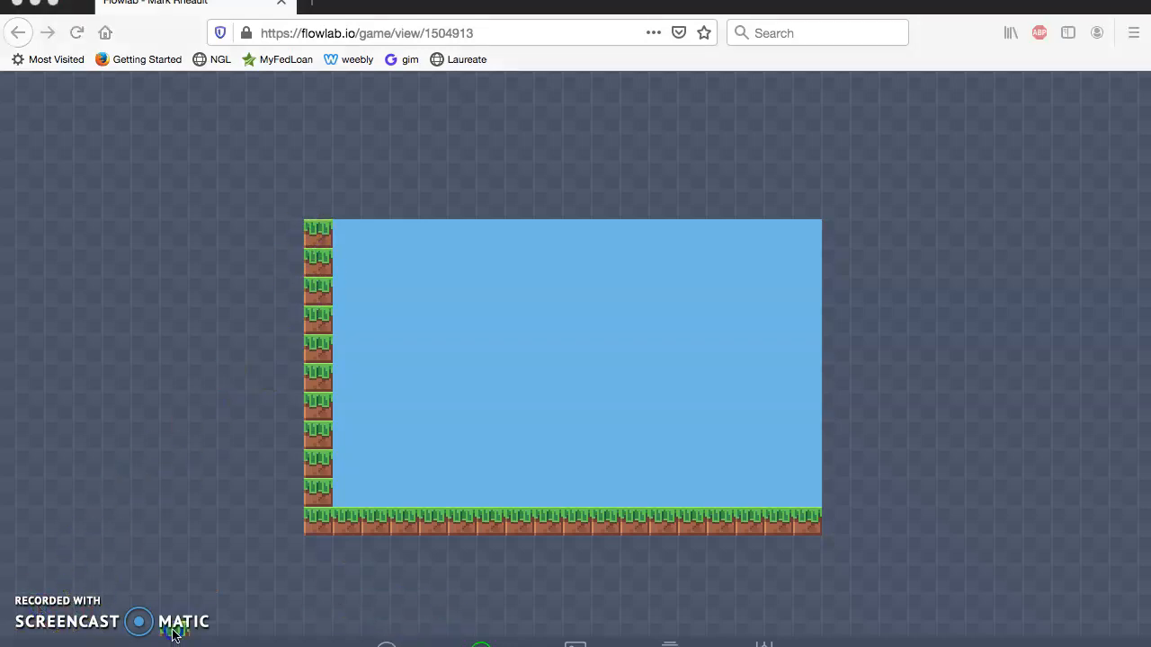
Extend the ground row with cloned blocks well past the right edge of the blue area.
{"action": "mouse_move", "coordinate": [191, 632]}
{"action": "left_mouse_down"}
{"action": "mouse_move", "coordinate": [234, 585]}
{"action": "mouse_move", "coordinate": [827, 501]}
{"action": "mouse_move", "coordinate": [829, 523]}
{"action": "mouse_move", "coordinate": [1094, 526]}
{"action": "left_mouse_up"}
{"action": "left_click", "coordinate": [866, 522]}
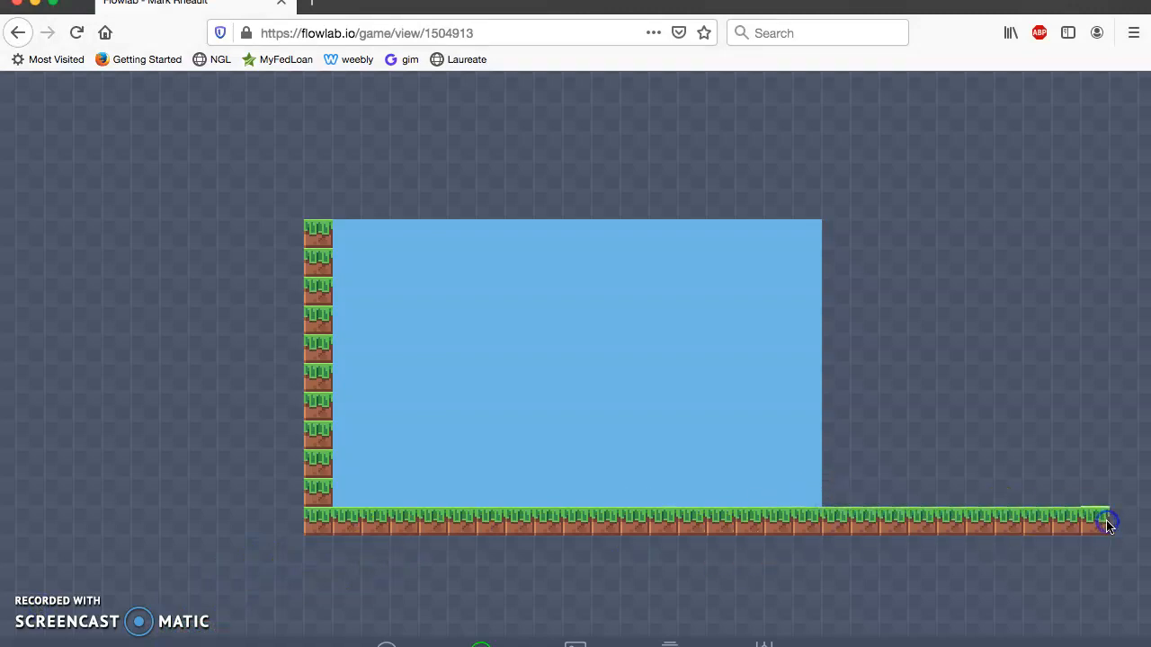
{"action": "left_click", "coordinate": [486, 645]}
Clone the last ground block to continue the row further right across the empty grid.
{"action": "left_click", "coordinate": [937, 334]}
{"action": "left_click_drag", "start_coordinate": [936, 334], "coordinate": [621, 364]}
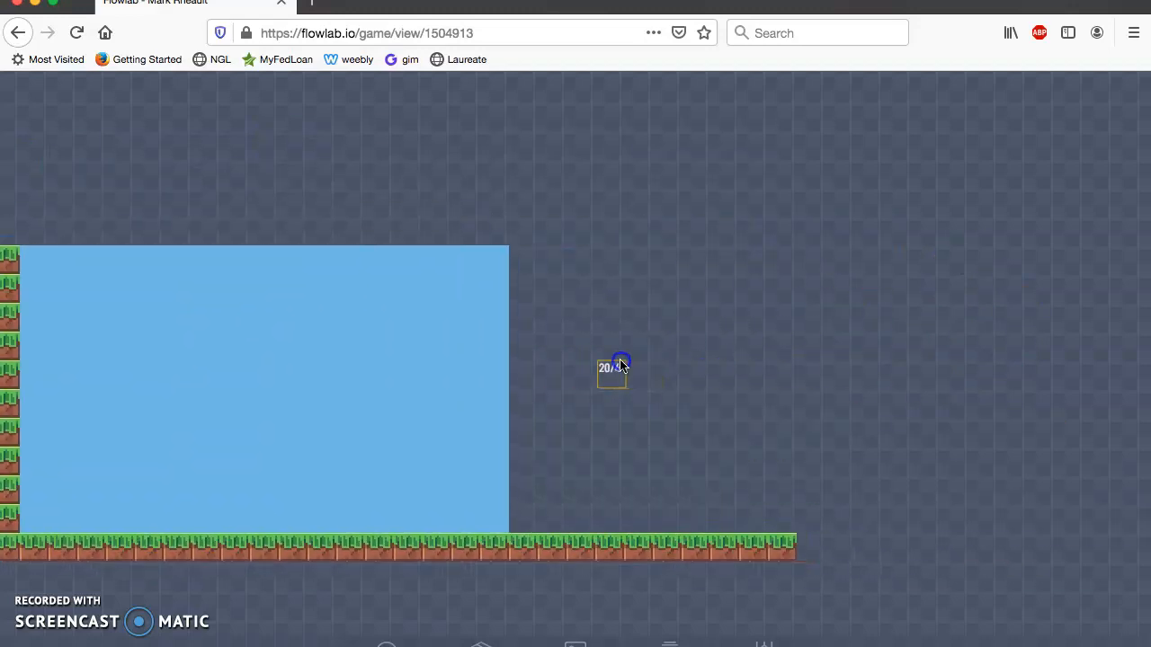
{"action": "left_click", "coordinate": [780, 552]}
{"action": "left_click", "coordinate": [780, 552]}
{"action": "left_click", "coordinate": [729, 527]}
{"action": "left_click", "coordinate": [826, 543]}
{"action": "left_click_drag", "start_coordinate": [812, 550], "coordinate": [1130, 553]}
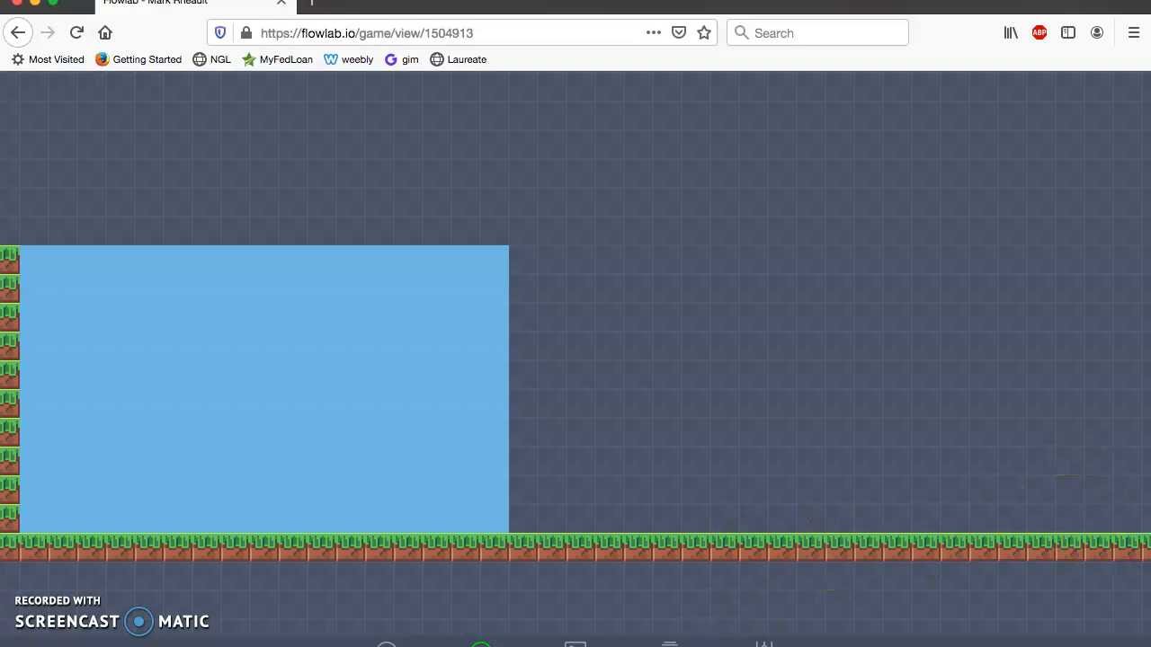
Lengthen the ground again by cloning its new end block another screen width to the right.
{"action": "left_click_drag", "start_coordinate": [998, 322], "coordinate": [341, 295]}
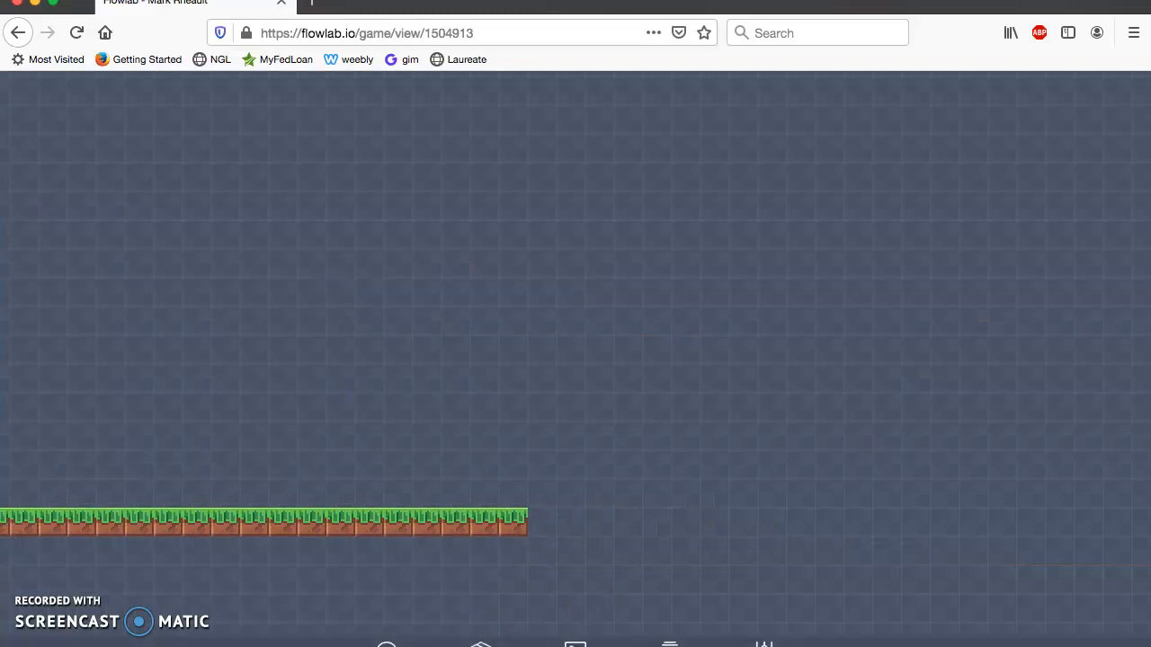
{"action": "left_click", "coordinate": [520, 536]}
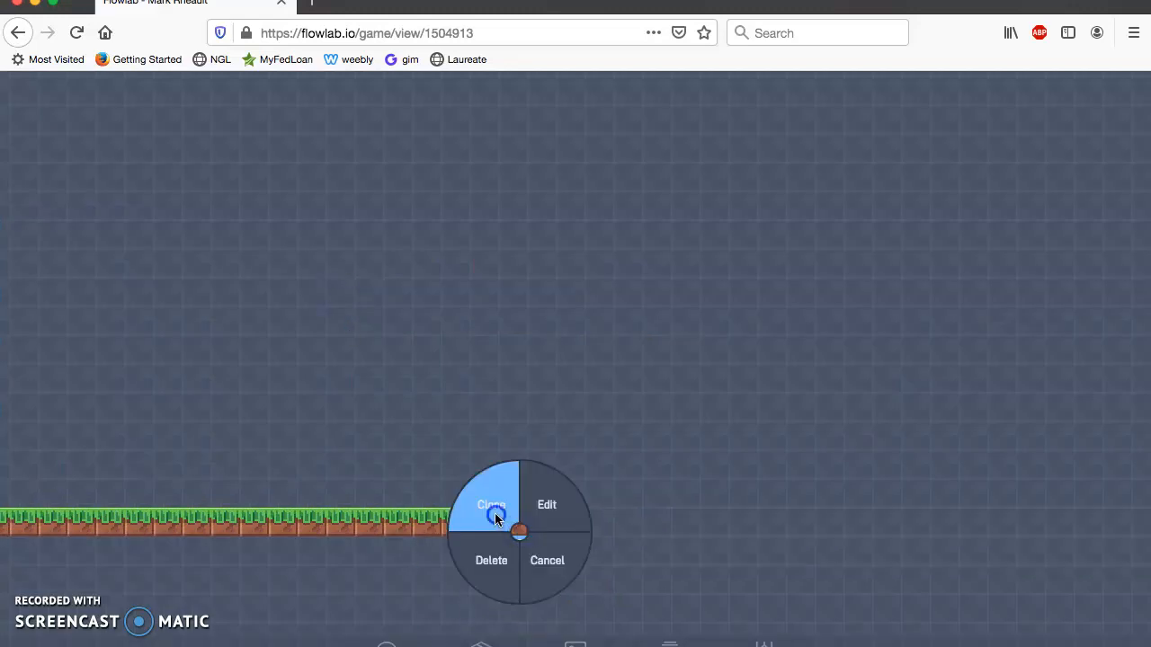
{"action": "left_click", "coordinate": [495, 513]}
{"action": "left_click_drag", "start_coordinate": [539, 523], "coordinate": [1123, 533]}
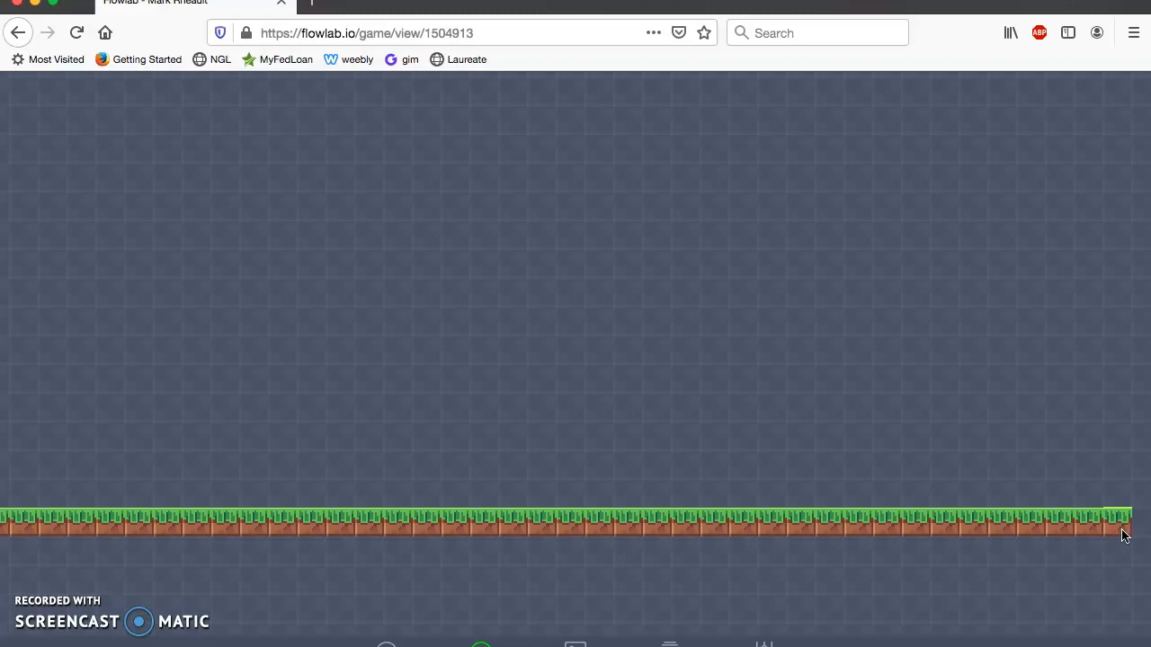
{"action": "left_click", "coordinate": [485, 634]}
Clone the end block to finish the ground row and build a vertical wall of blocks at its right end.
{"action": "left_click_drag", "start_coordinate": [878, 390], "coordinate": [460, 373]}
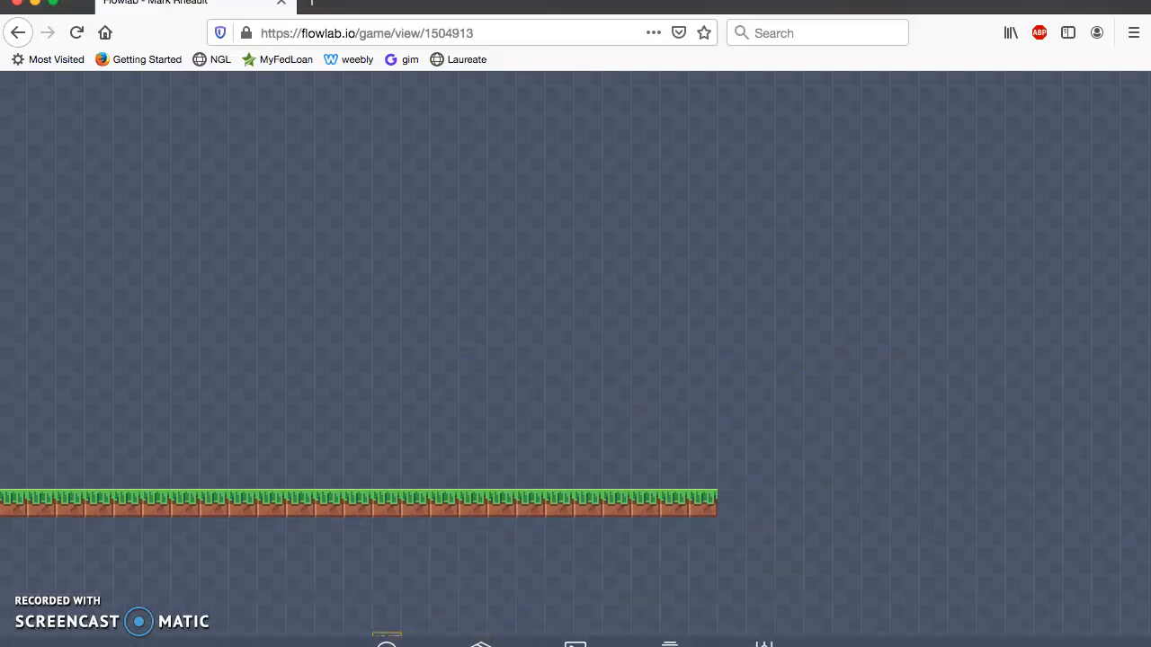
{"action": "left_click", "coordinate": [710, 503]}
{"action": "left_click", "coordinate": [689, 479]}
{"action": "mouse_move", "coordinate": [710, 486]}
{"action": "left_mouse_down"}
{"action": "mouse_move", "coordinate": [968, 509]}
{"action": "mouse_move", "coordinate": [1104, 501]}
{"action": "mouse_move", "coordinate": [1076, 261]}
{"action": "mouse_move", "coordinate": [1089, 98]}
{"action": "mouse_move", "coordinate": [1108, 126]}
{"action": "mouse_move", "coordinate": [1111, 359]}
{"action": "mouse_move", "coordinate": [1088, 402]}
{"action": "left_mouse_up"}
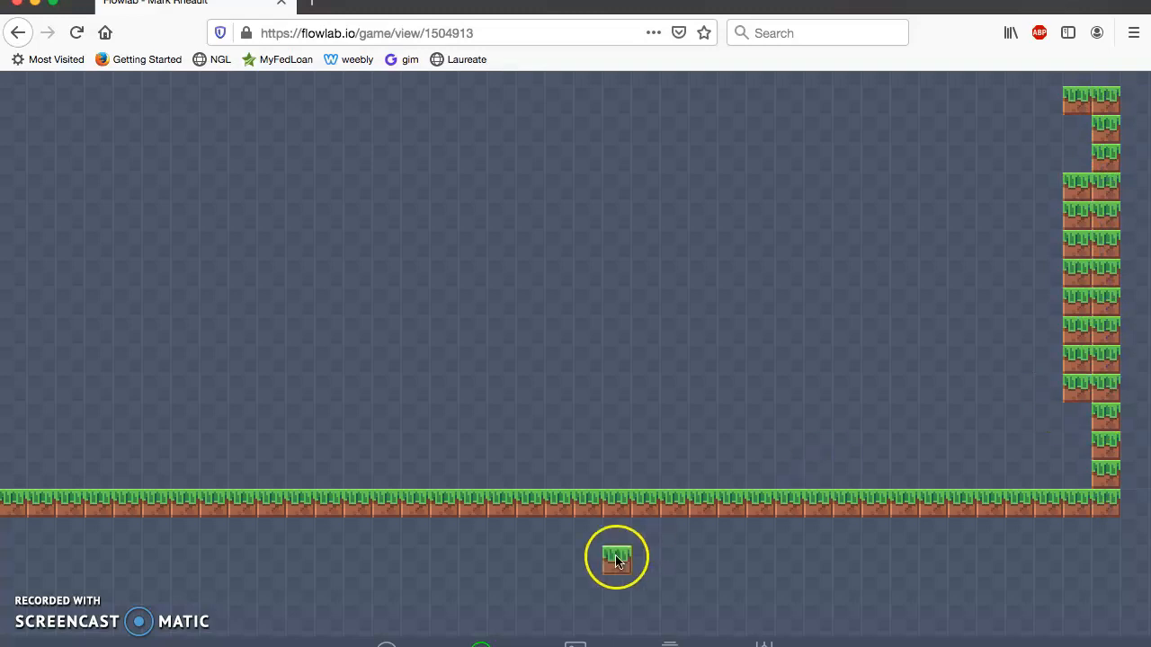
{"action": "left_click", "coordinate": [482, 645]}
Delete the surplus blocks along the inner side of the right wall, leaving a single column.
{"action": "left_click_drag", "start_coordinate": [1072, 392], "coordinate": [1073, 209]}
{"action": "key", "text": "Delete"}
{"action": "key", "text": "Delete"}
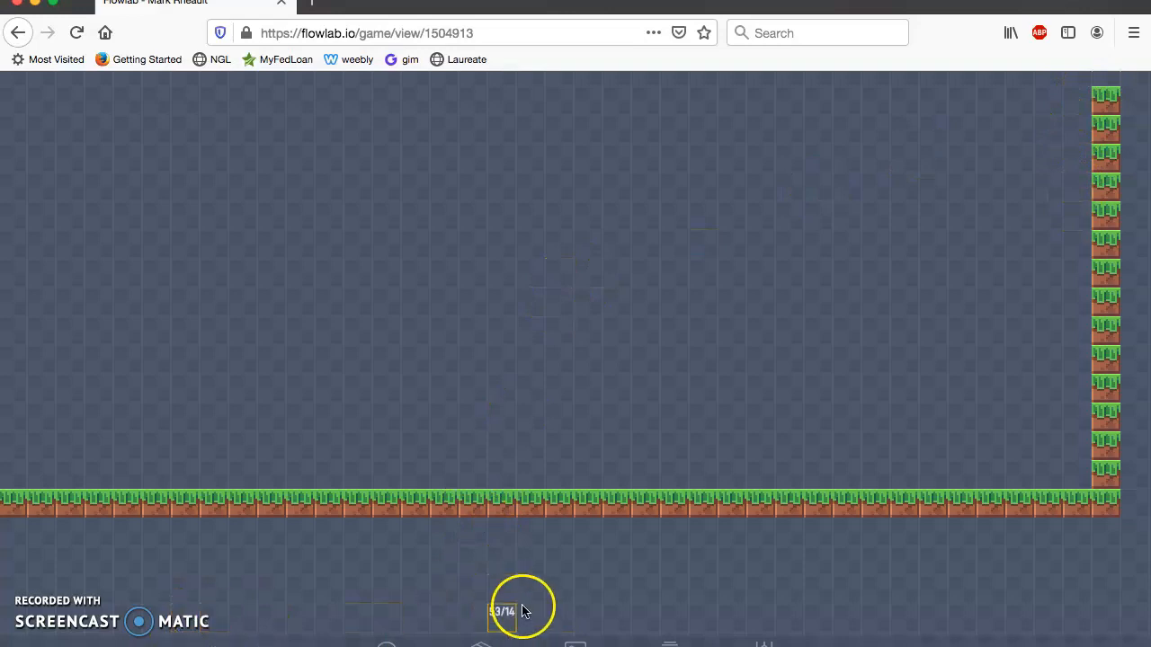
Clone a ground block into six single floating platforms and one three-block platform inside the blue area.
{"action": "left_click_drag", "start_coordinate": [401, 354], "coordinate": [889, 379]}
{"action": "left_click_drag", "start_coordinate": [532, 324], "coordinate": [926, 350]}
{"action": "left_click_drag", "start_coordinate": [496, 414], "coordinate": [634, 329]}
{"action": "left_click_drag", "start_coordinate": [508, 629], "coordinate": [619, 485]}
{"action": "left_click", "coordinate": [588, 465]}
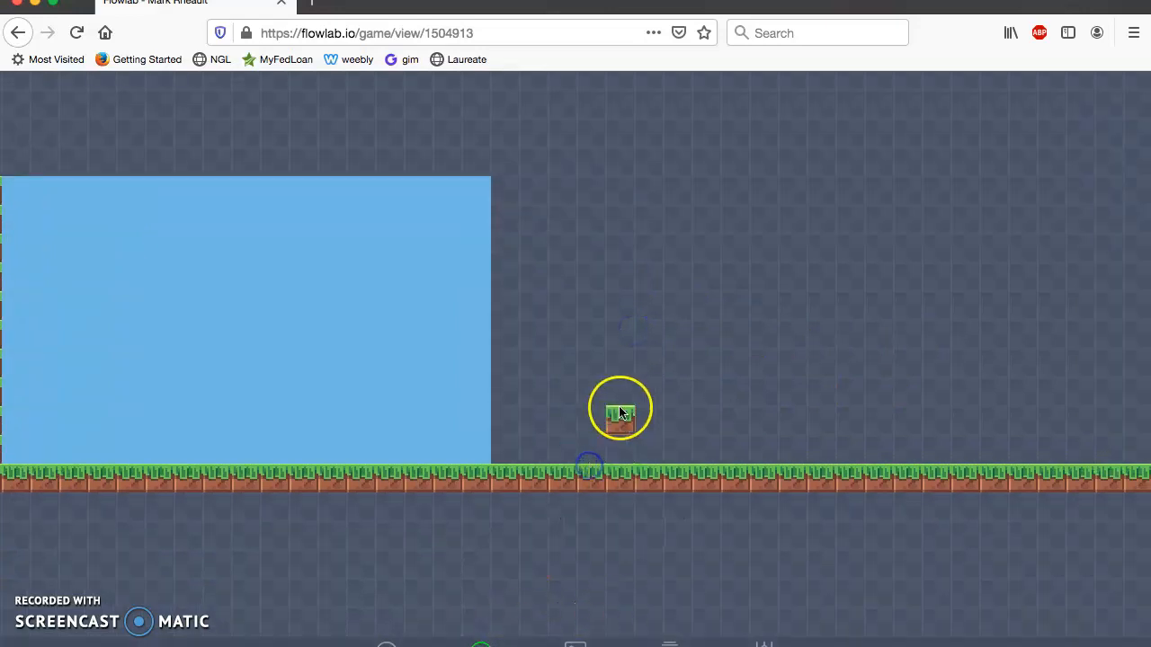
{"action": "left_click", "coordinate": [212, 393]}
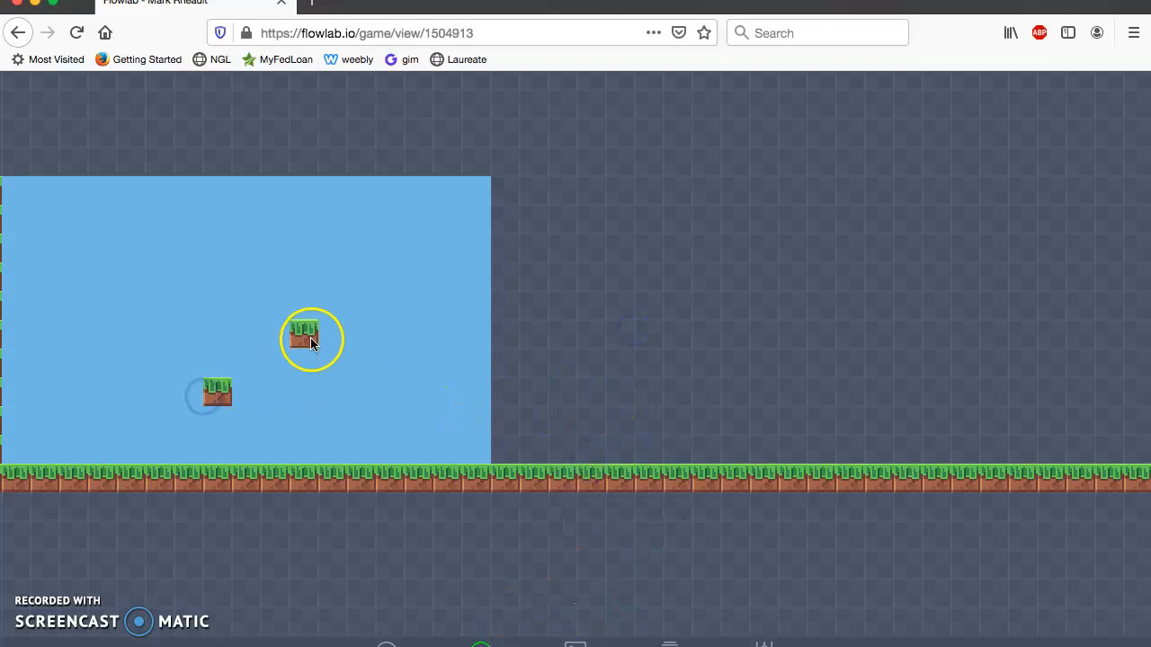
{"action": "left_click", "coordinate": [366, 414]}
{"action": "left_click", "coordinate": [437, 413]}
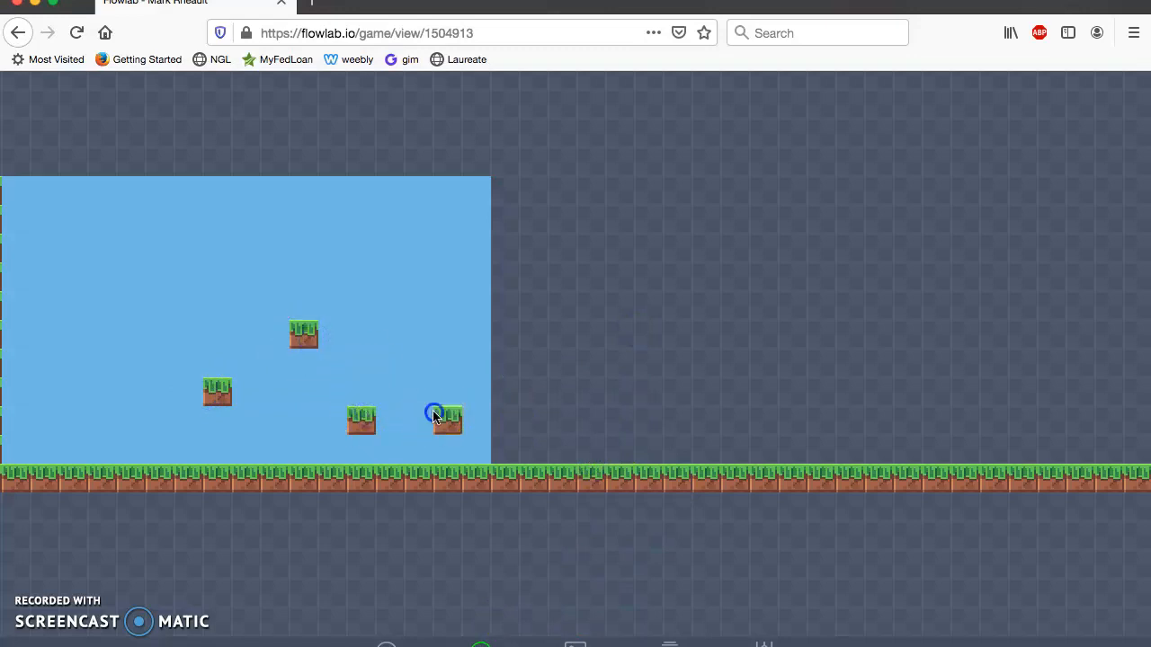
{"action": "left_click", "coordinate": [360, 281]}
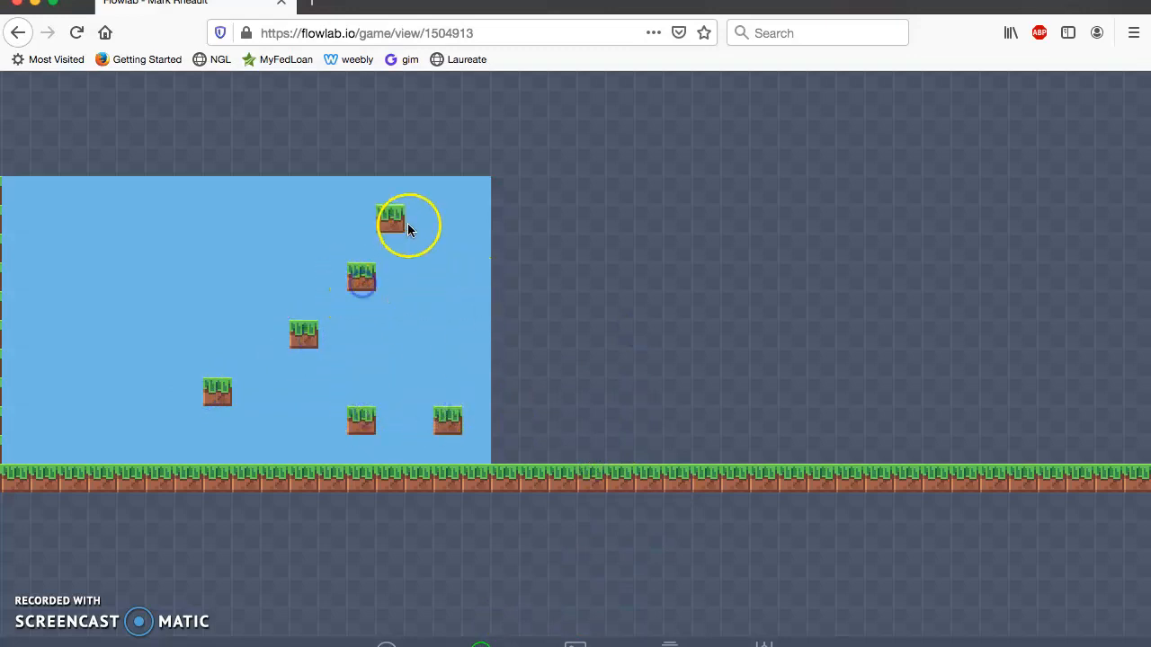
{"action": "left_click", "coordinate": [411, 223]}
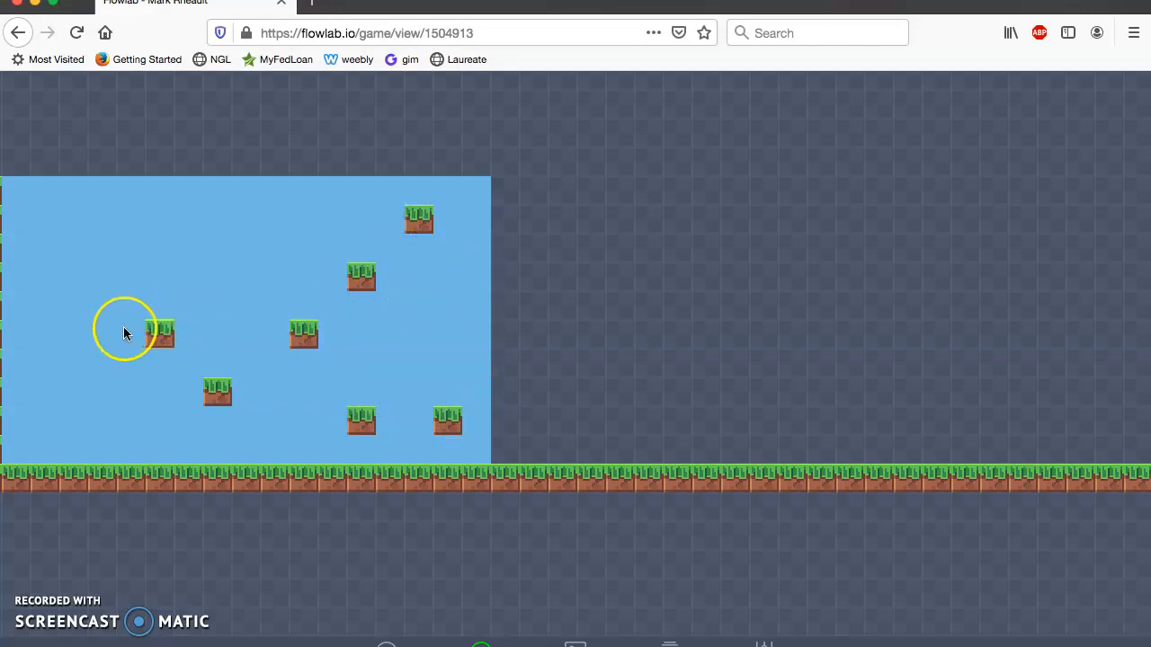
{"action": "left_click_drag", "start_coordinate": [125, 332], "coordinate": [62, 329]}
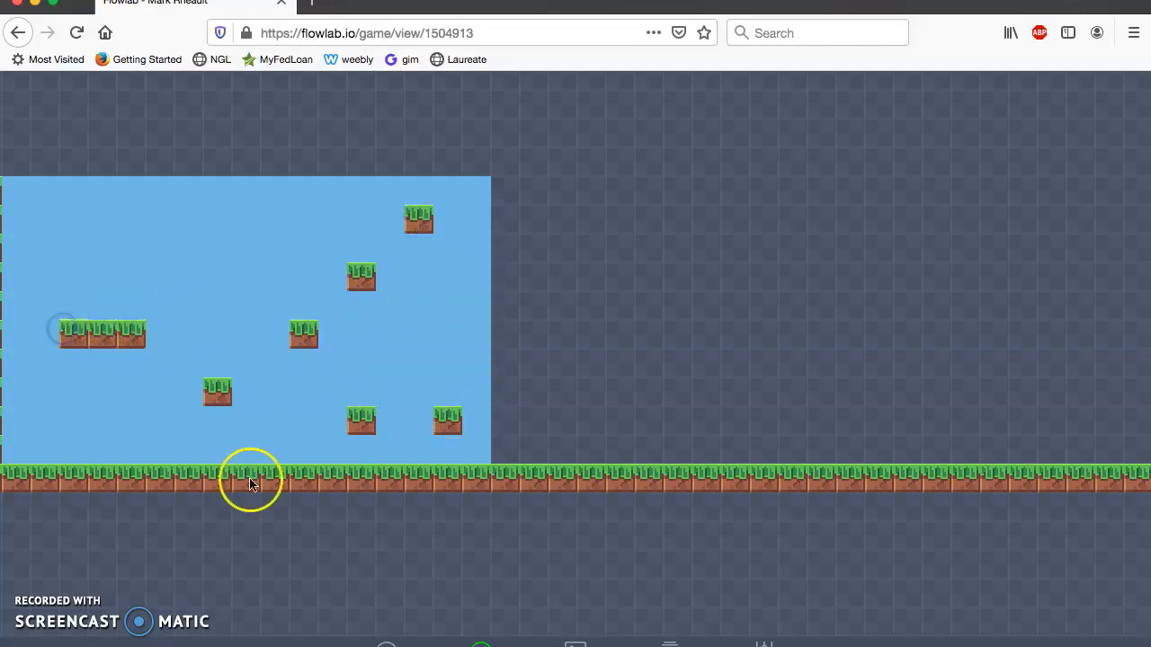
Create a new object in the empty space between the three-block platform and the ground.
{"action": "left_click_drag", "start_coordinate": [176, 403], "coordinate": [408, 407]}
{"action": "left_click", "coordinate": [38, 618]}
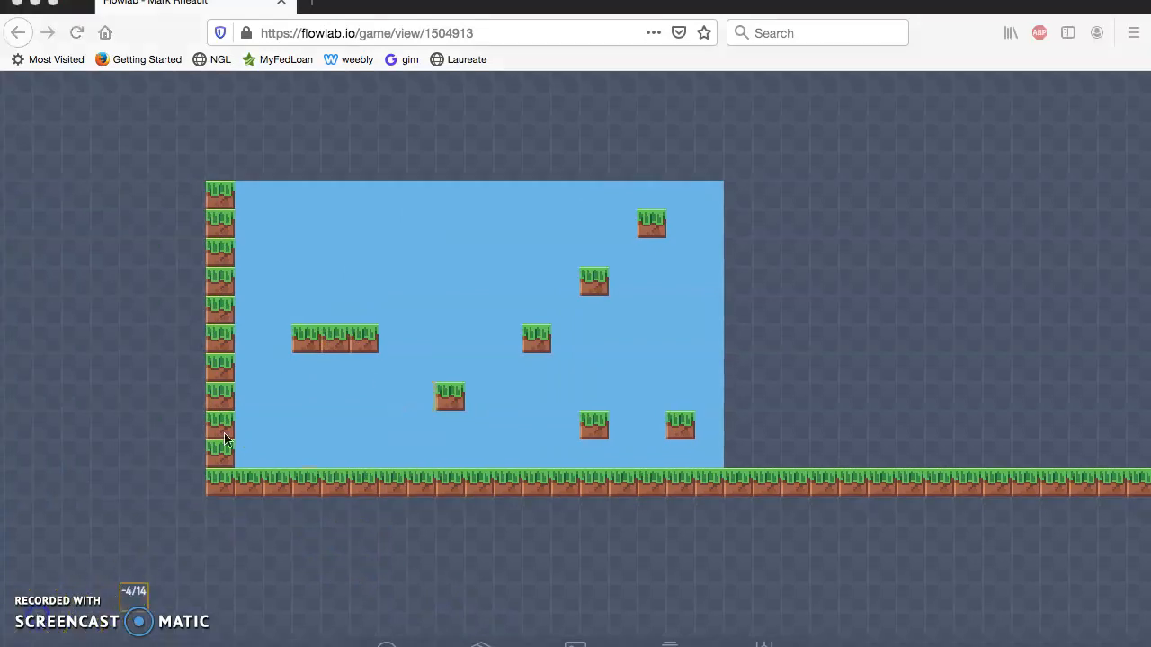
{"action": "left_click", "coordinate": [225, 432]}
{"action": "left_click", "coordinate": [304, 431]}
{"action": "left_click", "coordinate": [318, 415]}
{"action": "left_click", "coordinate": [354, 401]}
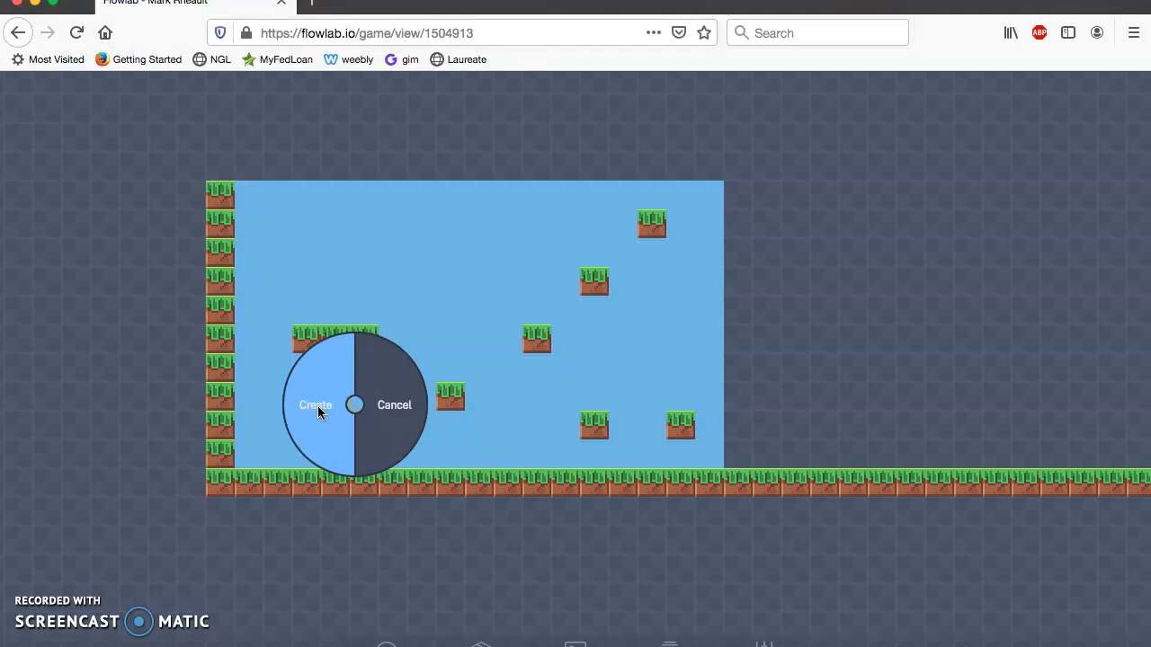
{"action": "left_click", "coordinate": [316, 407]}
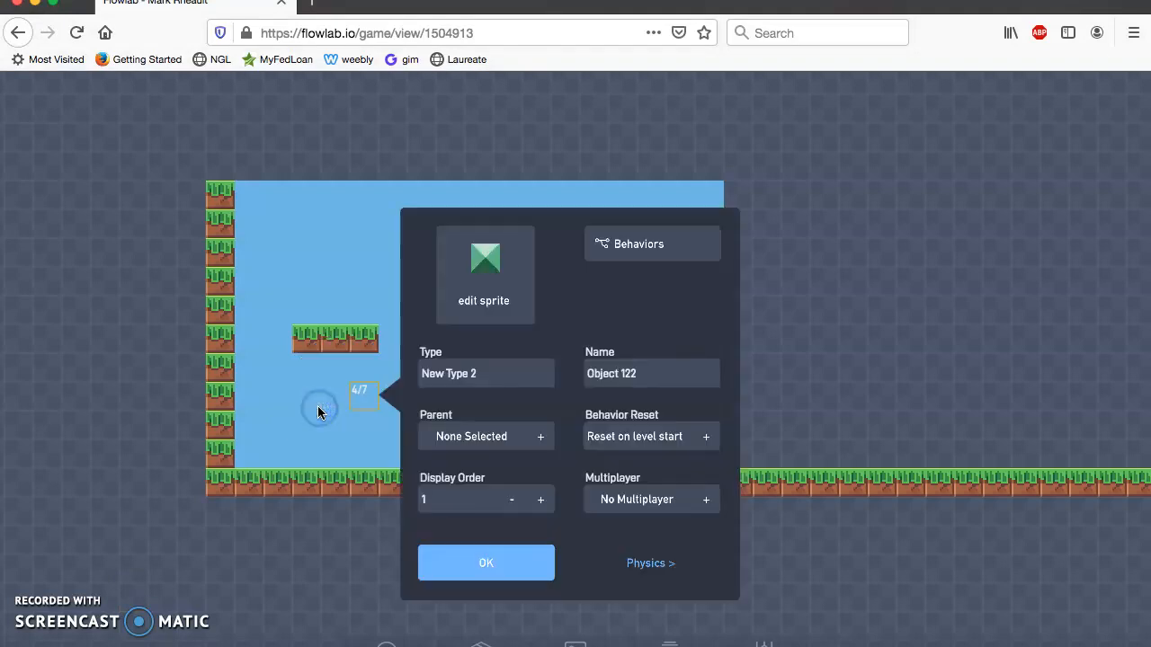
Replace the new object's sprite with the standing orange cat from the pixel-chars sprite category.
{"action": "left_click", "coordinate": [483, 270]}
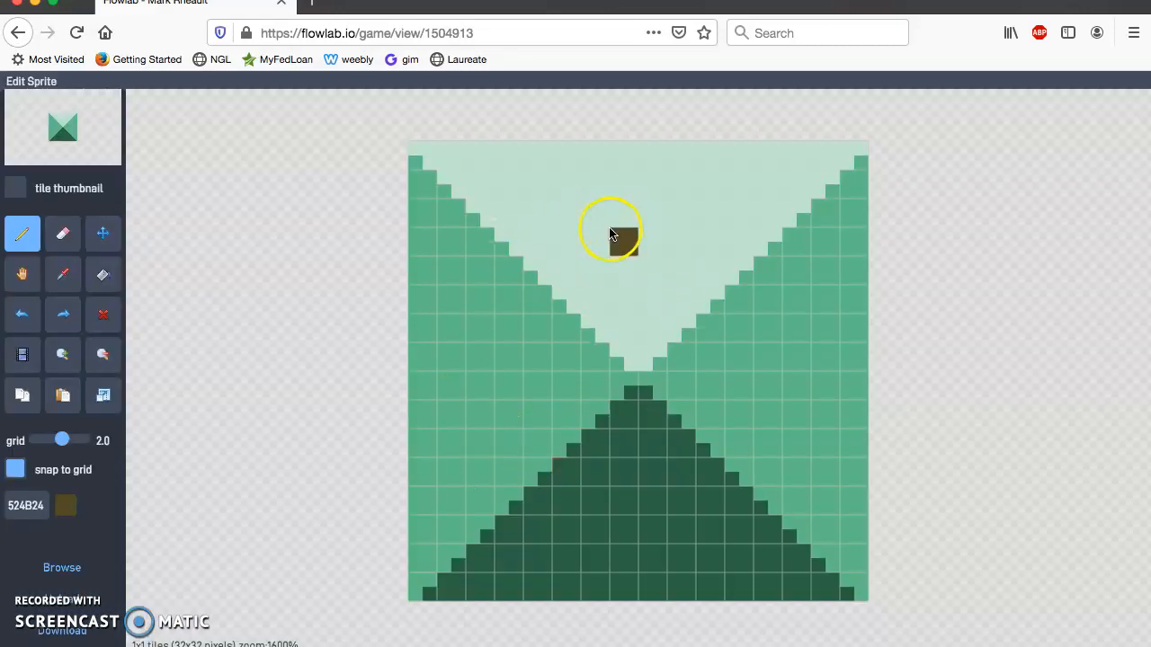
{"action": "left_click", "coordinate": [52, 569]}
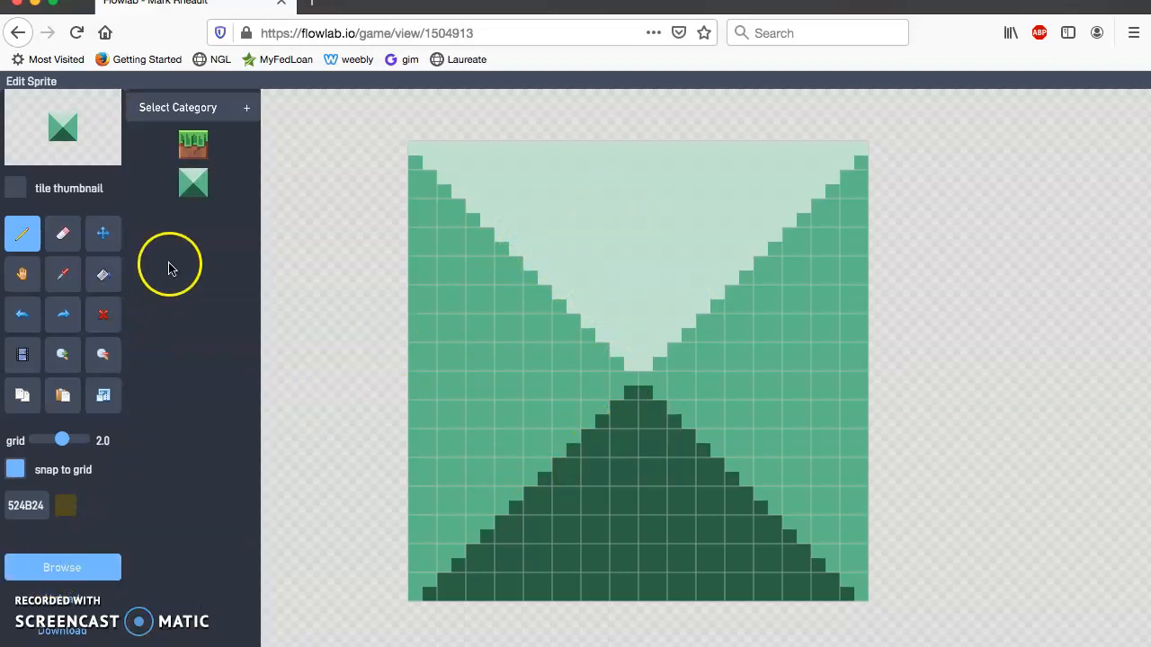
{"action": "left_click", "coordinate": [217, 108]}
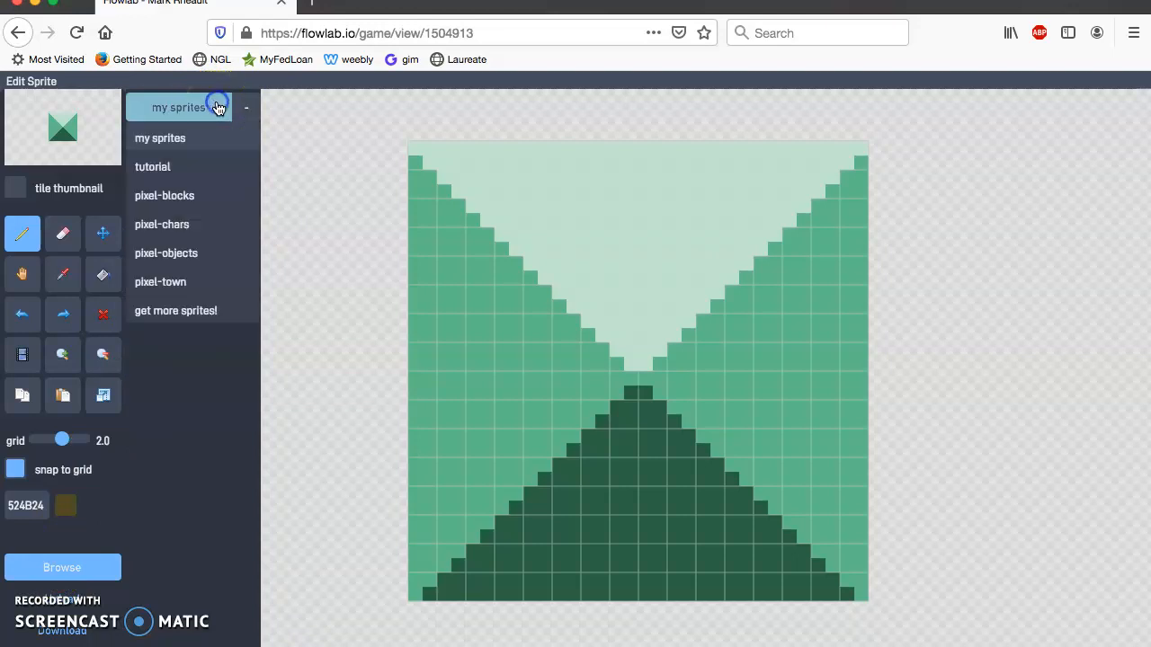
{"action": "left_click", "coordinate": [166, 226]}
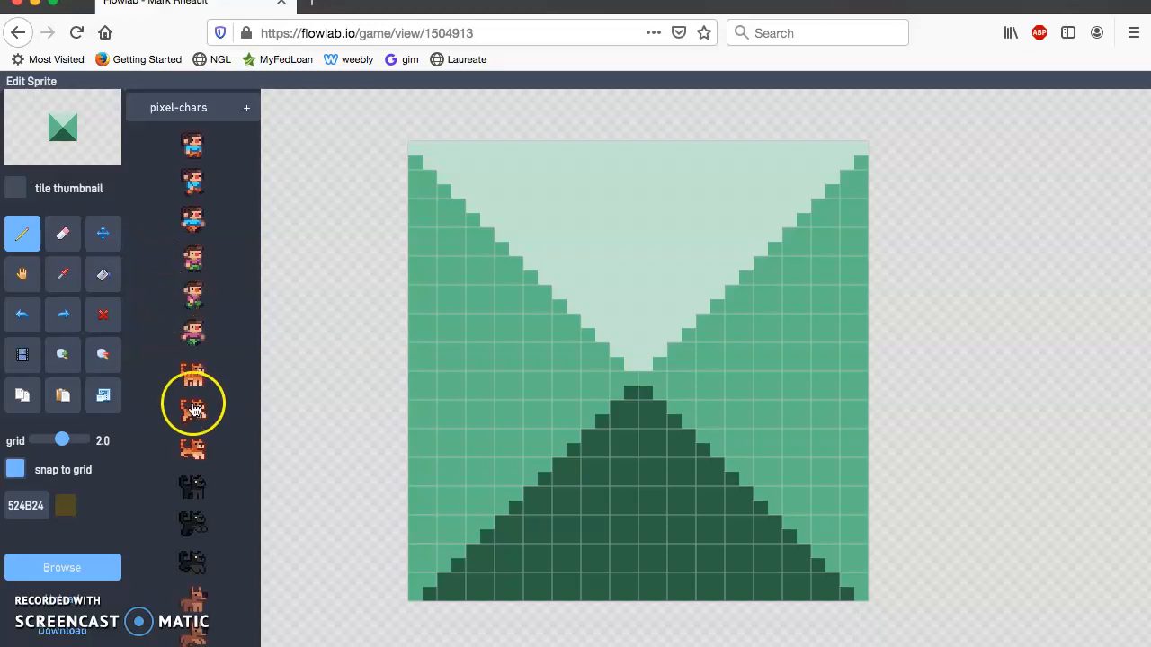
{"action": "scroll", "coordinate": [194, 411], "scroll_direction": "down", "scroll_amount": 5}
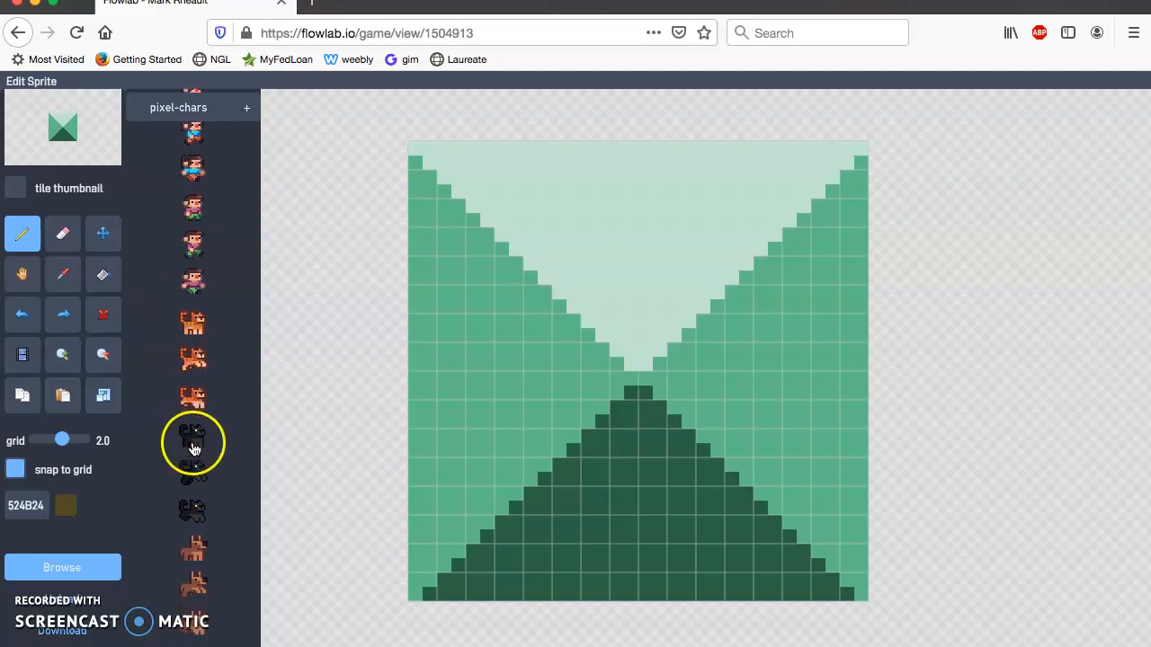
{"action": "scroll", "coordinate": [205, 413], "scroll_direction": "down", "scroll_amount": 2}
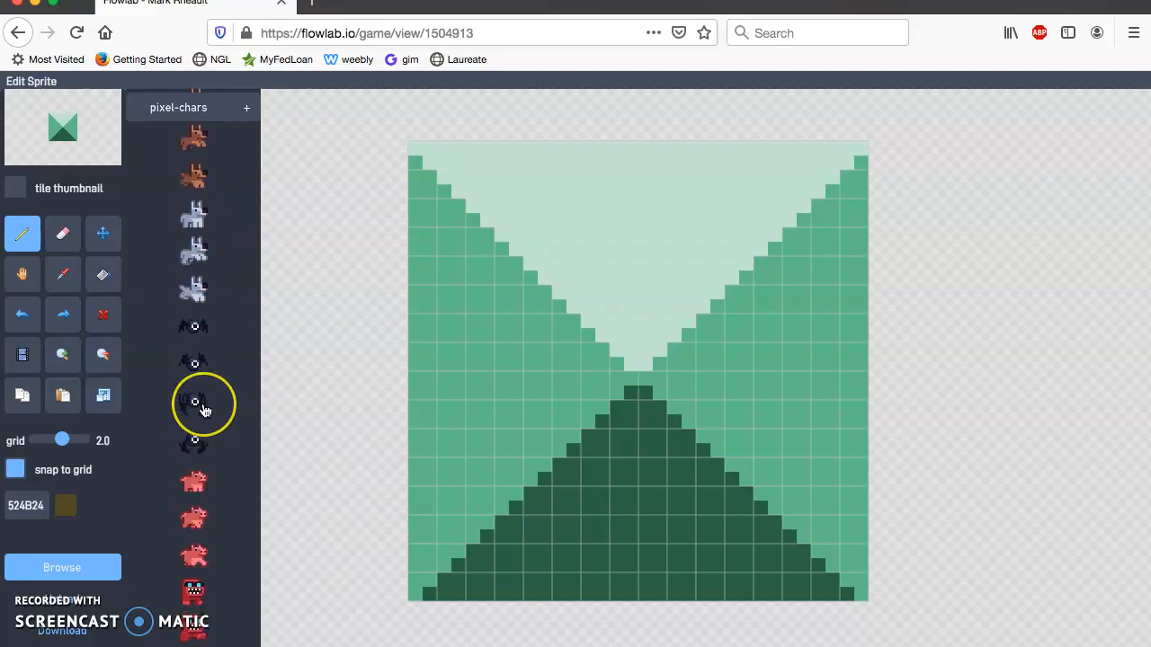
{"action": "scroll", "coordinate": [213, 236], "scroll_direction": "up", "scroll_amount": 7}
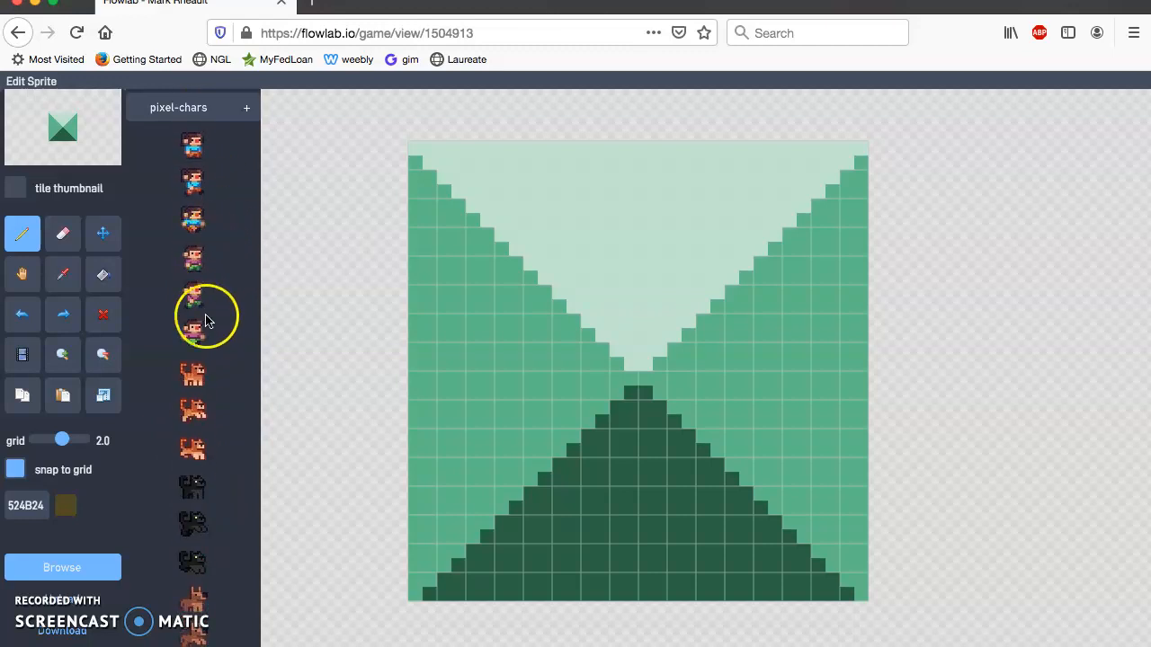
{"action": "left_click", "coordinate": [192, 378]}
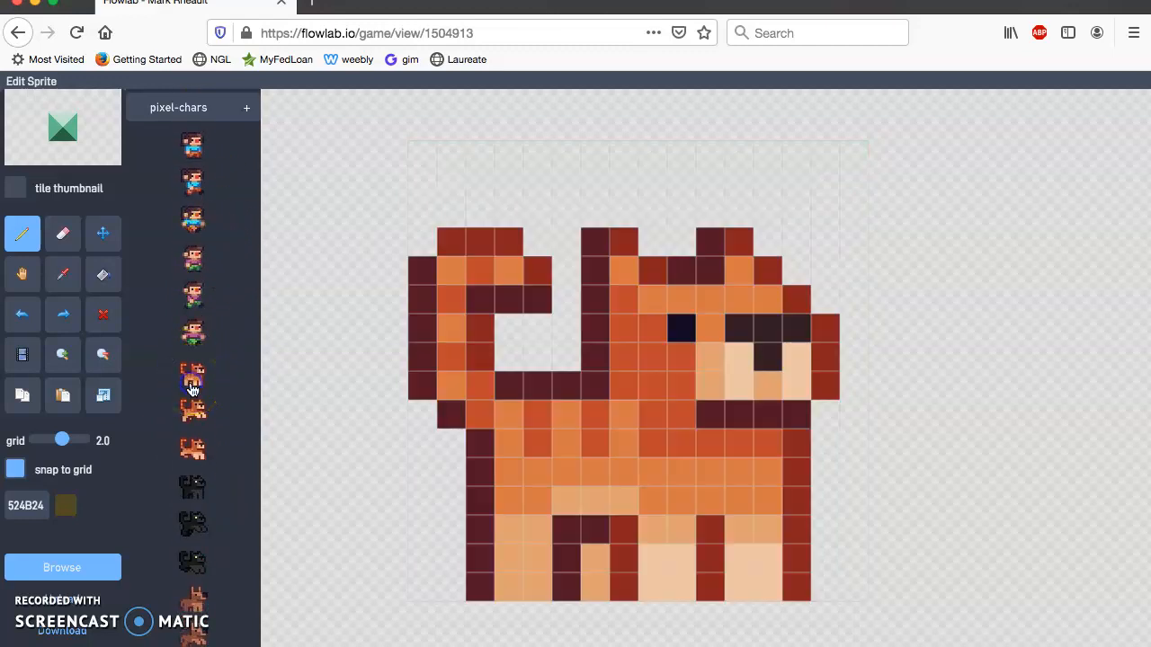
Paint black (000000) pixels along the outer edge of the cat's tail and two black spots on its body.
{"action": "left_click", "coordinate": [624, 441]}
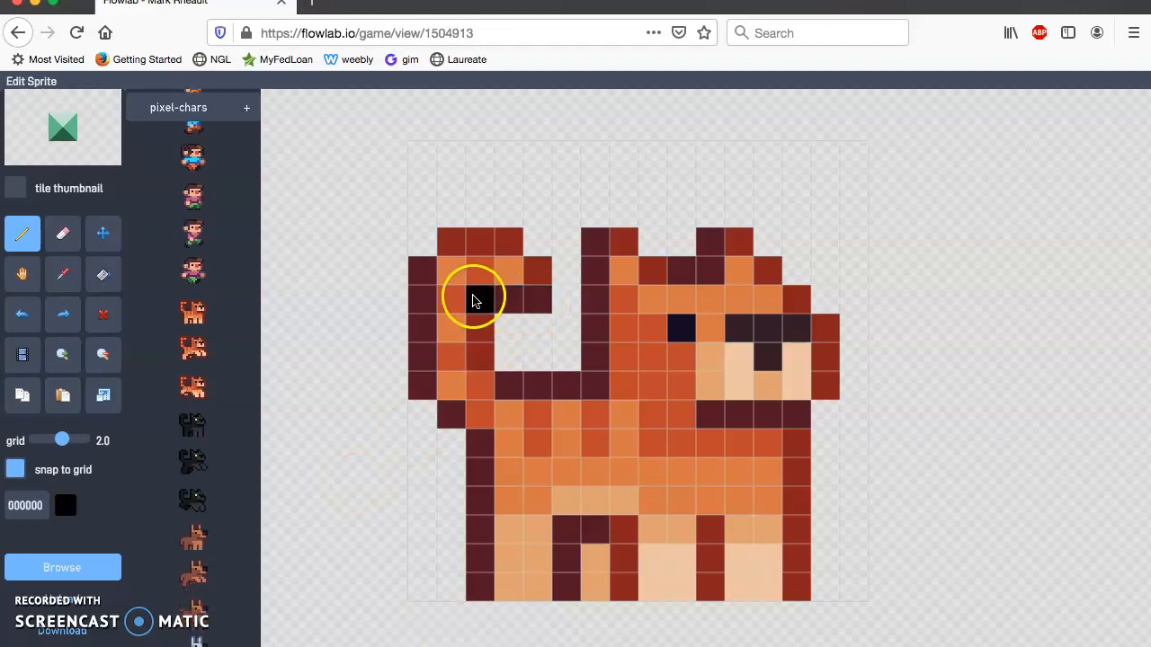
{"action": "left_click", "coordinate": [428, 279]}
{"action": "left_click", "coordinate": [426, 332]}
{"action": "left_click", "coordinate": [626, 482]}
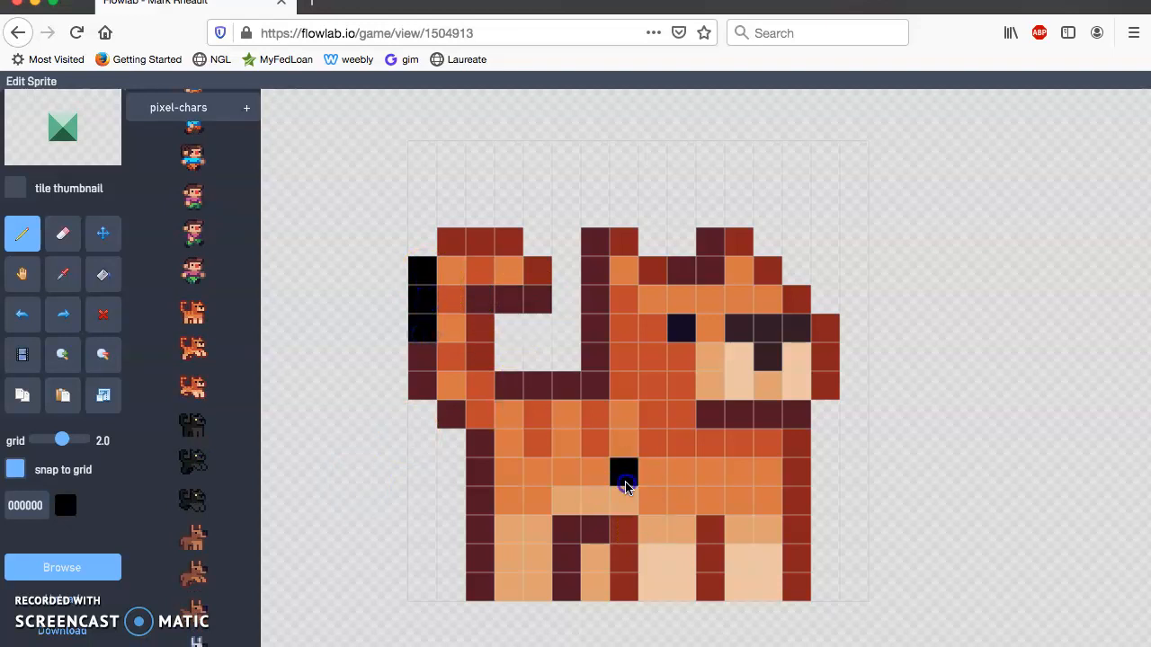
{"action": "left_click", "coordinate": [711, 480]}
{"action": "left_click", "coordinate": [685, 328]}
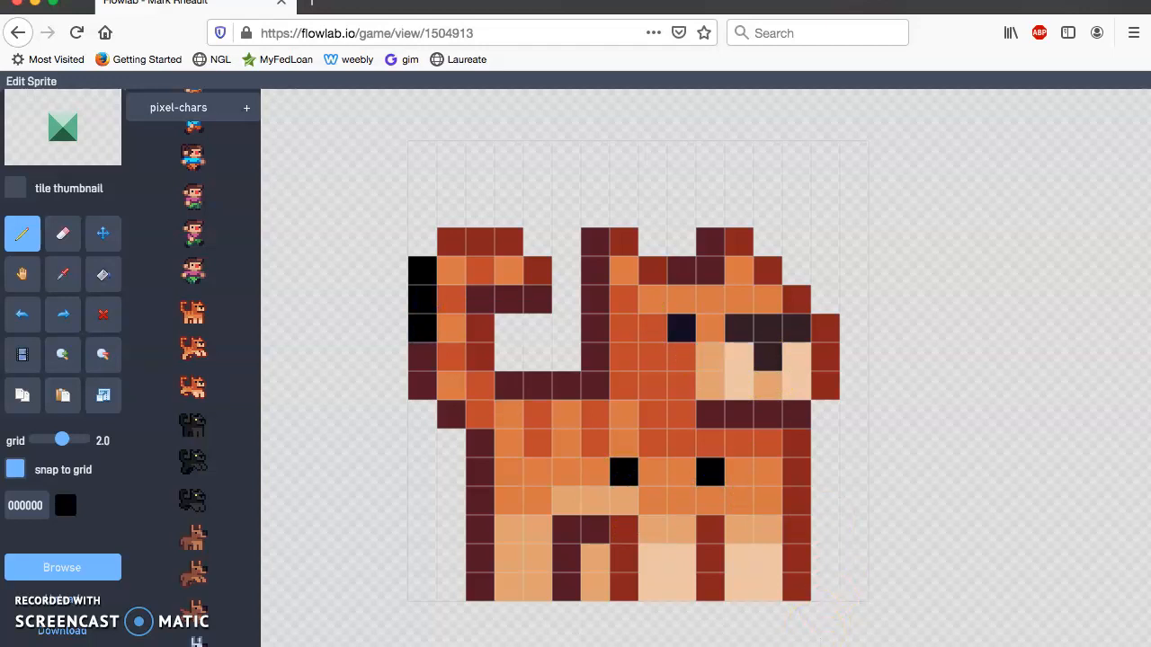
Paint white (FFFFFE) pixel pairs on the cat's muzzle edge, neck, chest and rear edge, and save the sprite.
{"action": "left_click", "coordinate": [796, 463]}
{"action": "left_click", "coordinate": [797, 501]}
{"action": "left_click", "coordinate": [680, 414]}
{"action": "left_click", "coordinate": [653, 417]}
{"action": "left_click", "coordinate": [815, 341]}
{"action": "left_click", "coordinate": [822, 354]}
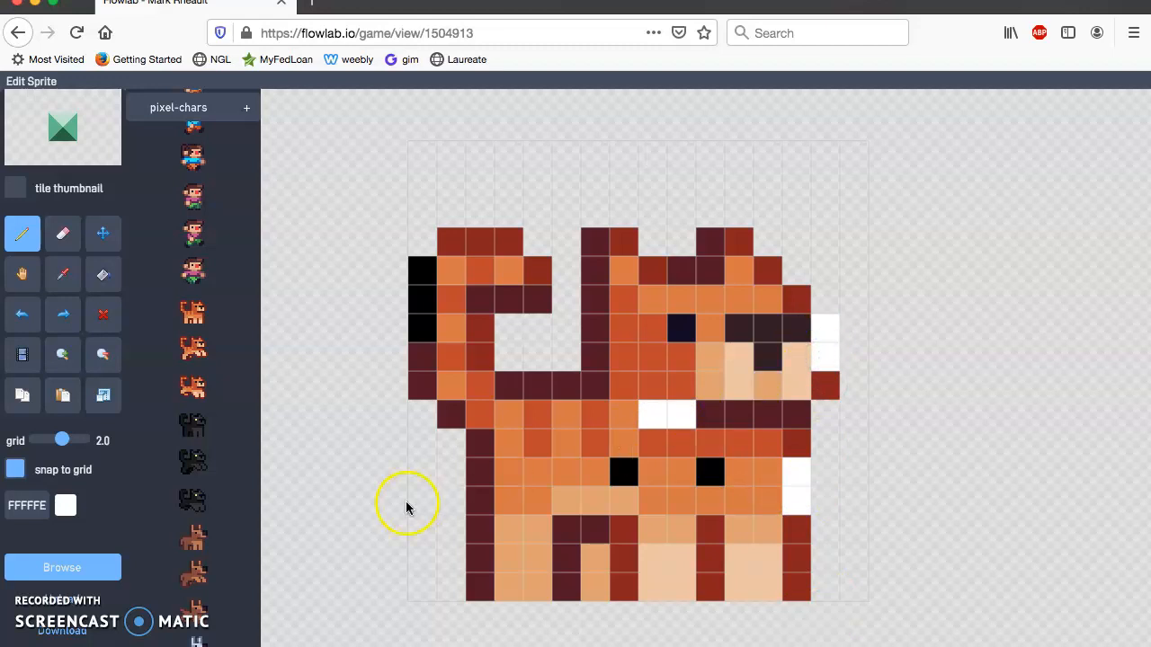
{"action": "left_click", "coordinate": [479, 539]}
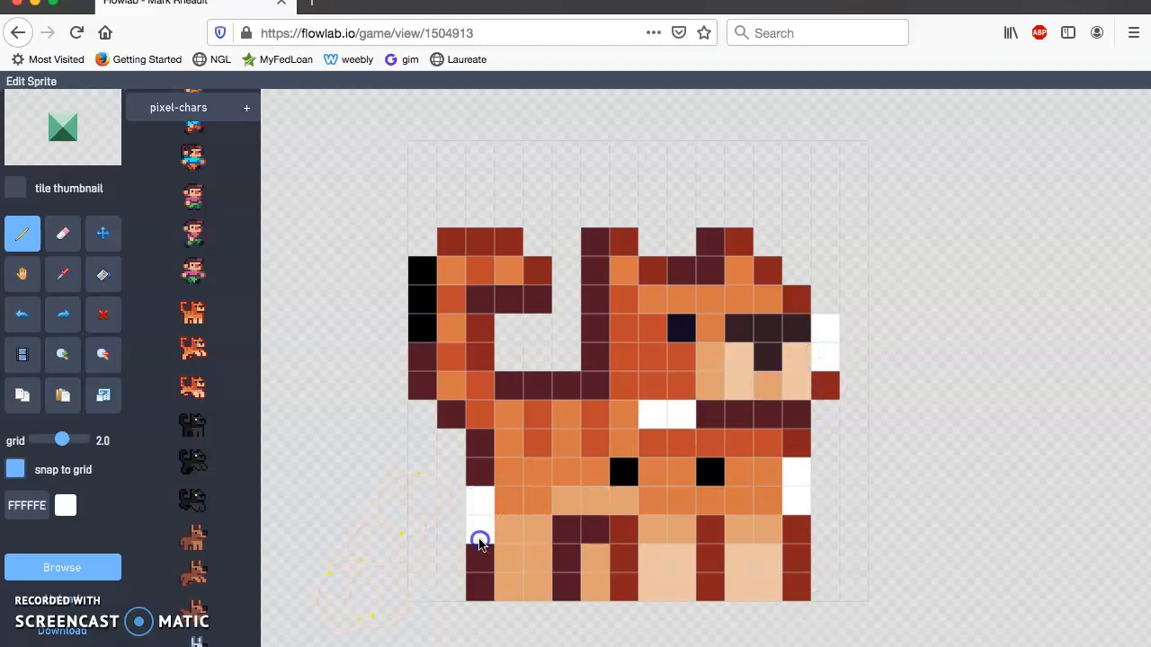
{"action": "left_click", "coordinate": [92, 646]}
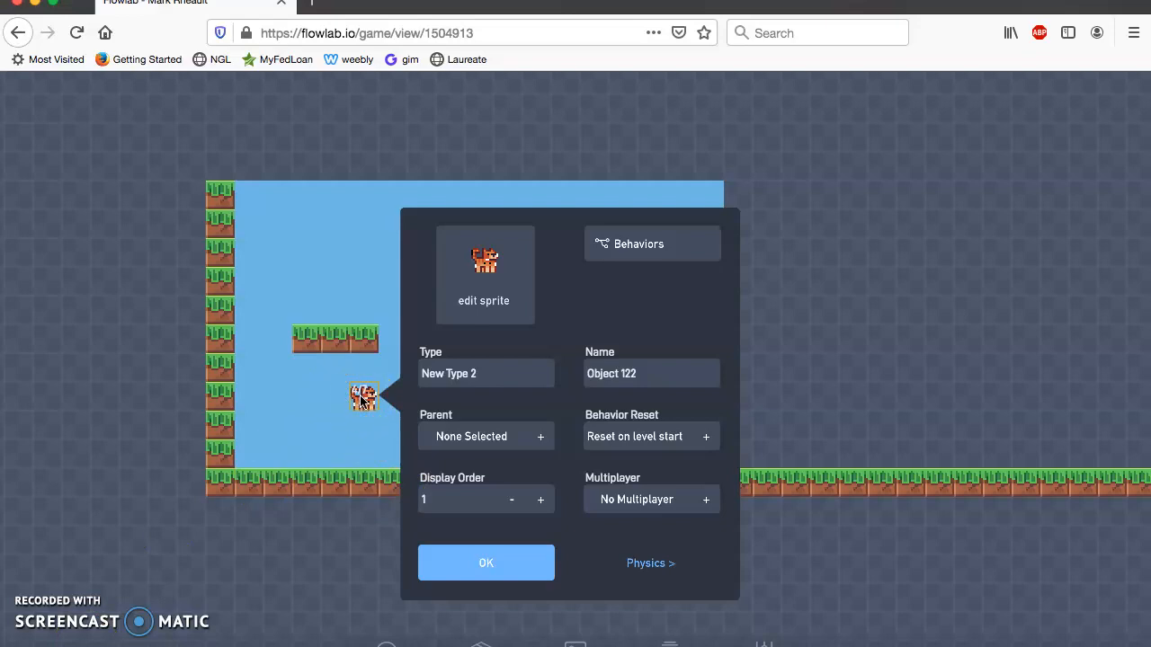
Make the cat object movable and affected by gravity in its physics settings, with a circle collision shape.
{"action": "left_click", "coordinate": [479, 568]}
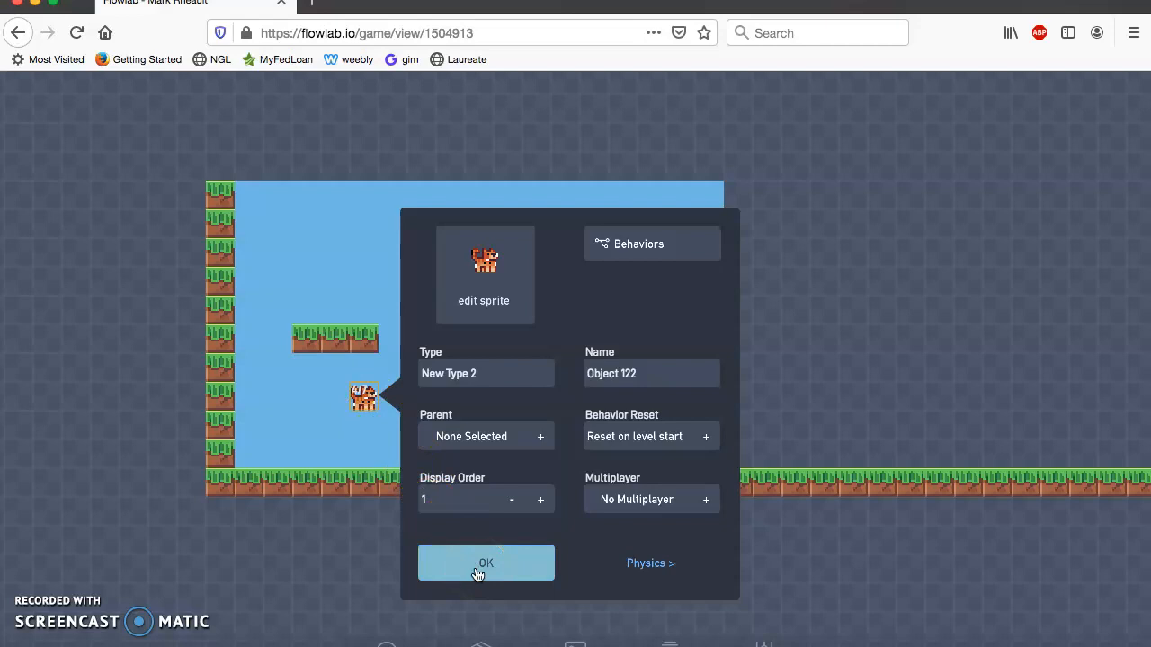
{"action": "left_click", "coordinate": [645, 568]}
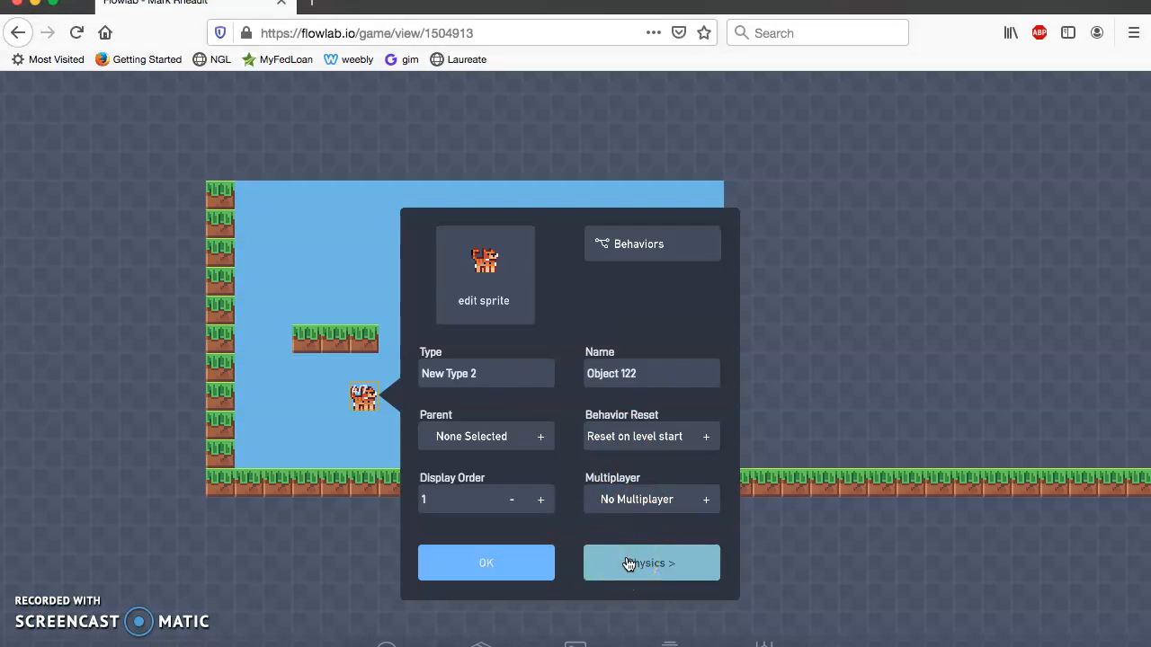
{"action": "left_click", "coordinate": [628, 563]}
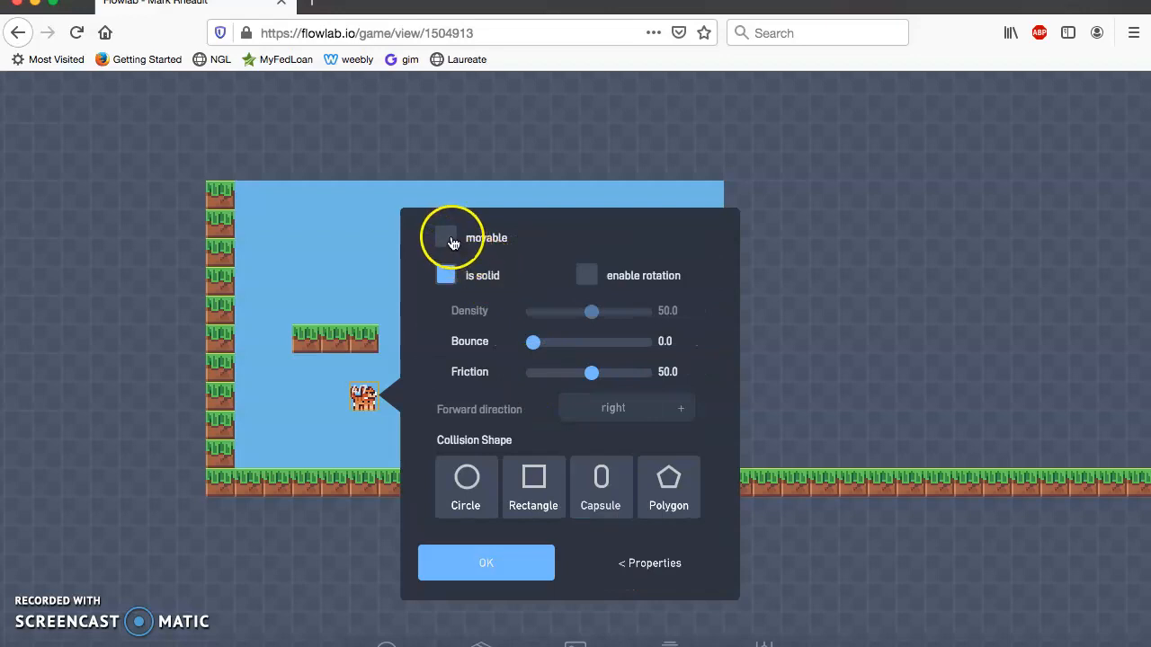
{"action": "left_click", "coordinate": [447, 239]}
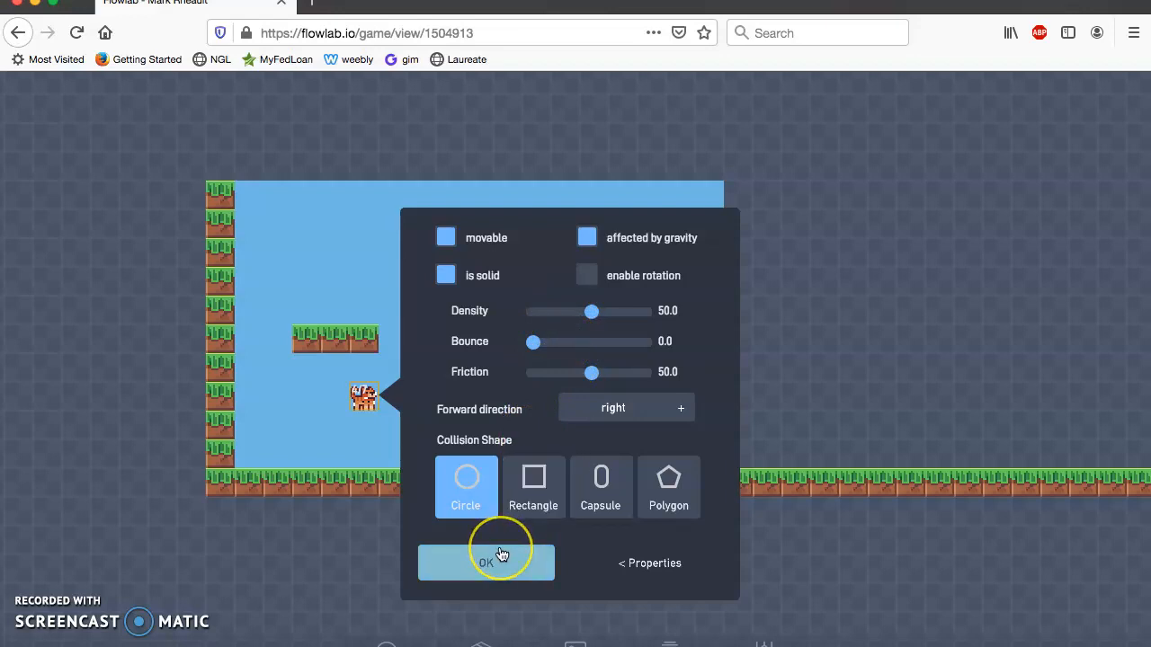
{"action": "left_click", "coordinate": [636, 576]}
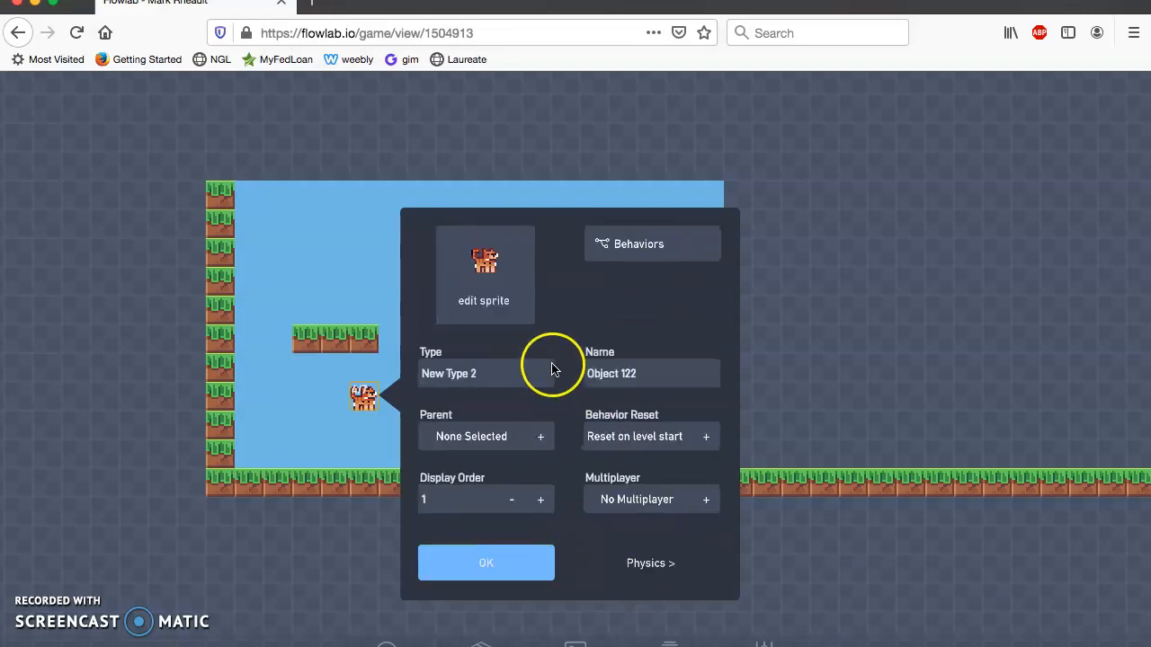
Set the cat object's type to Cat and accept its properties.
{"action": "left_click_drag", "start_coordinate": [505, 373], "coordinate": [409, 372]}
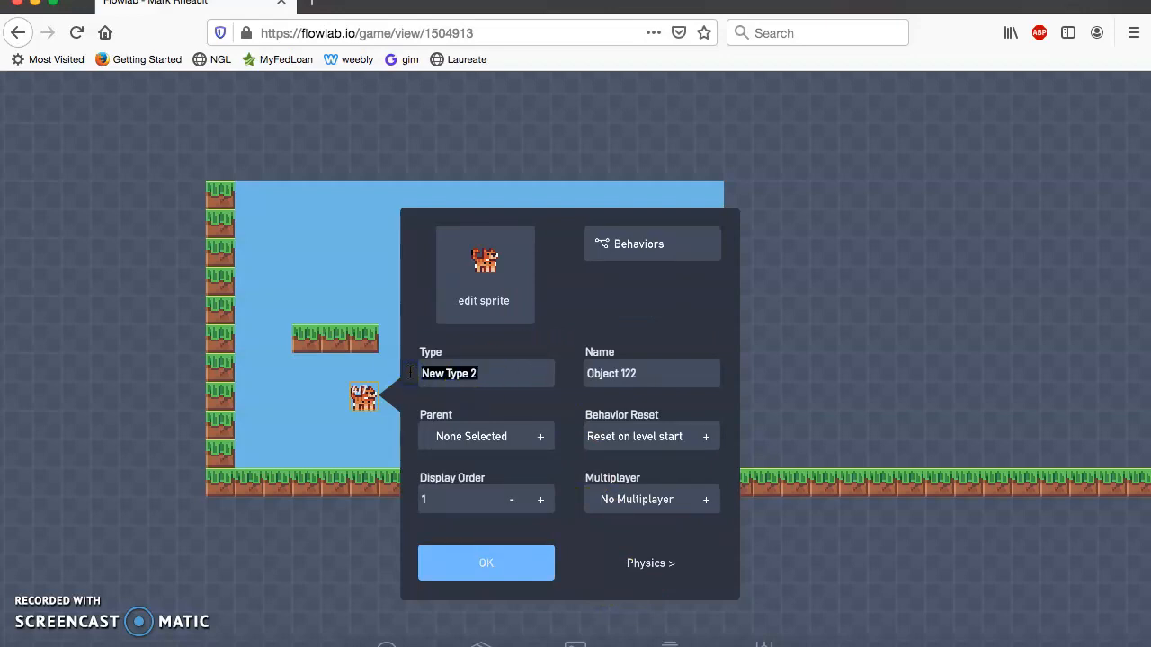
{"action": "type", "text": "Cat"}
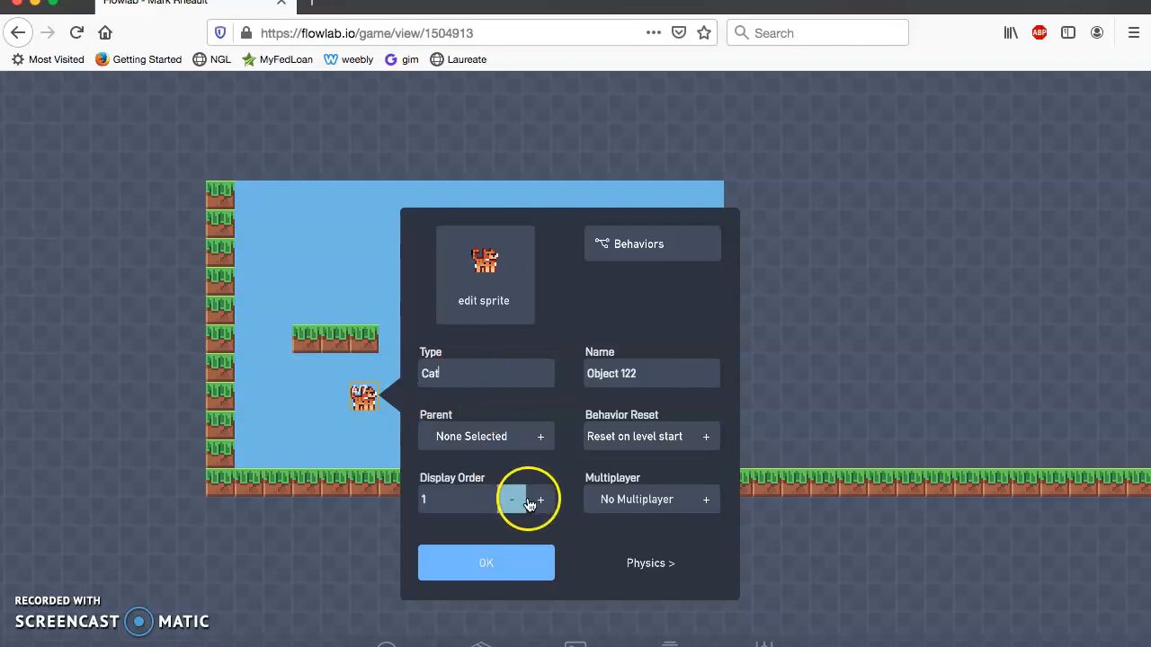
{"action": "left_click", "coordinate": [491, 568]}
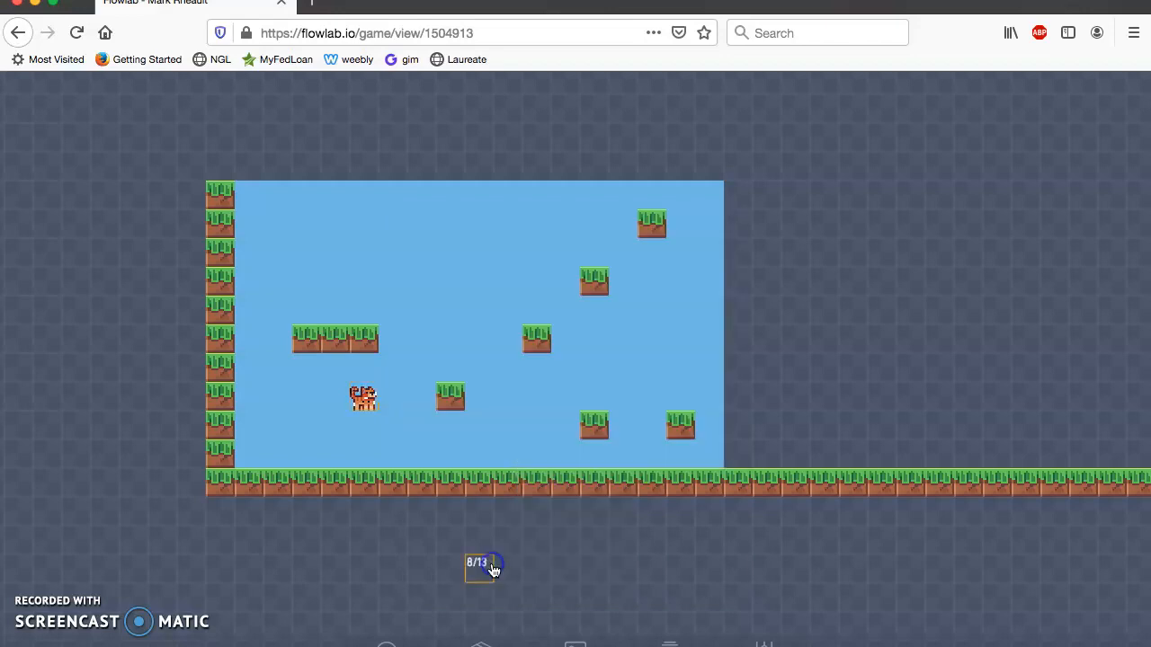
Play the level to check how the cat reacts to gravity, and return to the level editor.
{"action": "left_click", "coordinate": [43, 612]}
{"action": "key", "text": "Escape"}
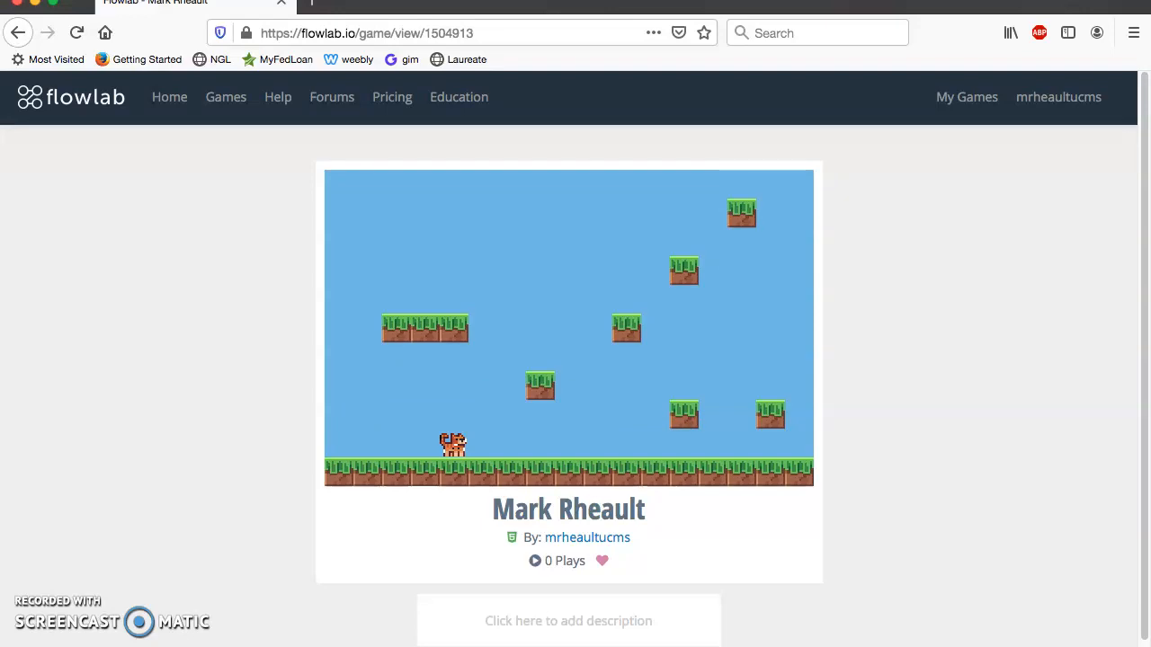
{"action": "key", "text": "Escape"}
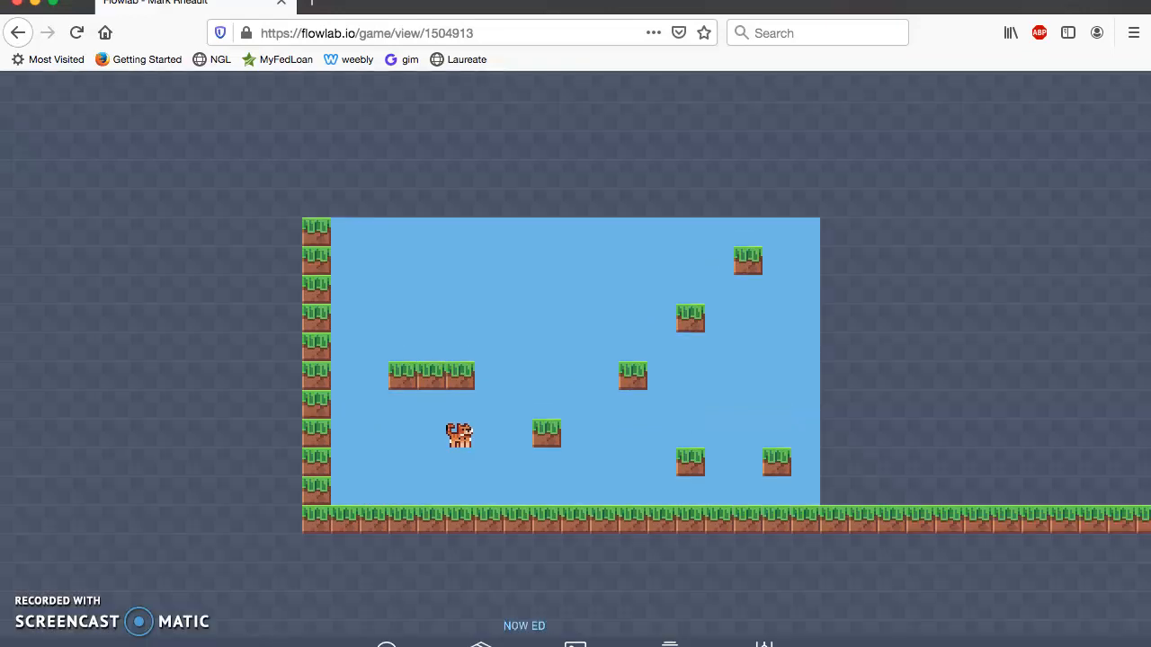
{"action": "left_click", "coordinate": [41, 610]}
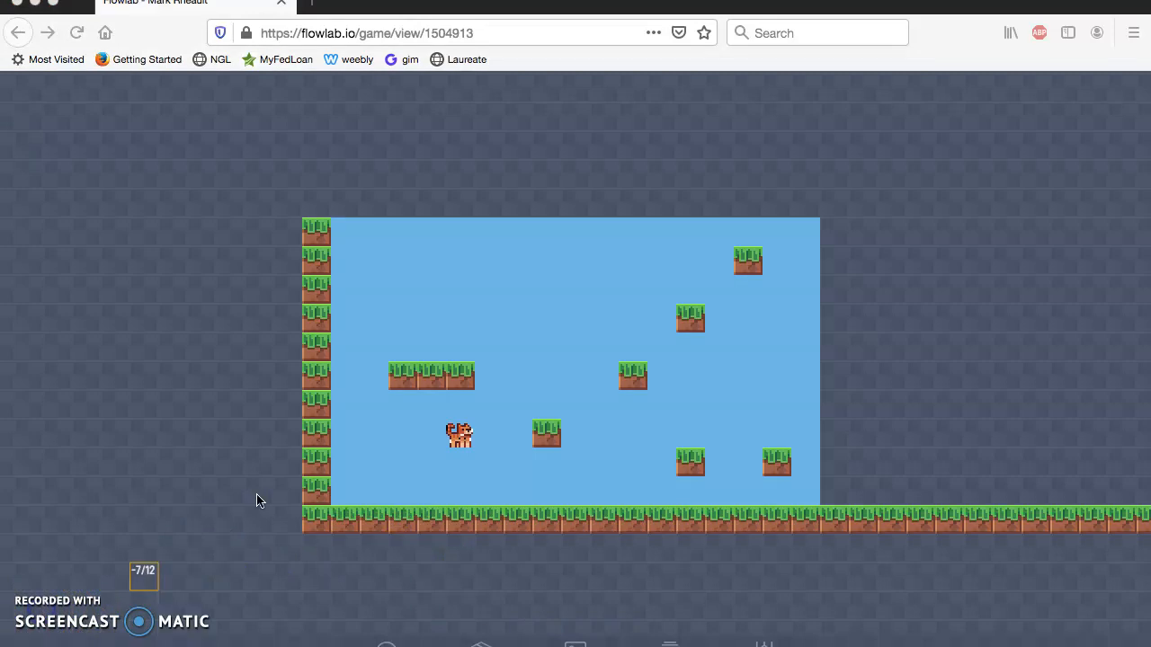
Add the Run & Jump behavior bundle to the cat's behaviors and place it in the upper part of the workspace.
{"action": "left_click", "coordinate": [458, 437]}
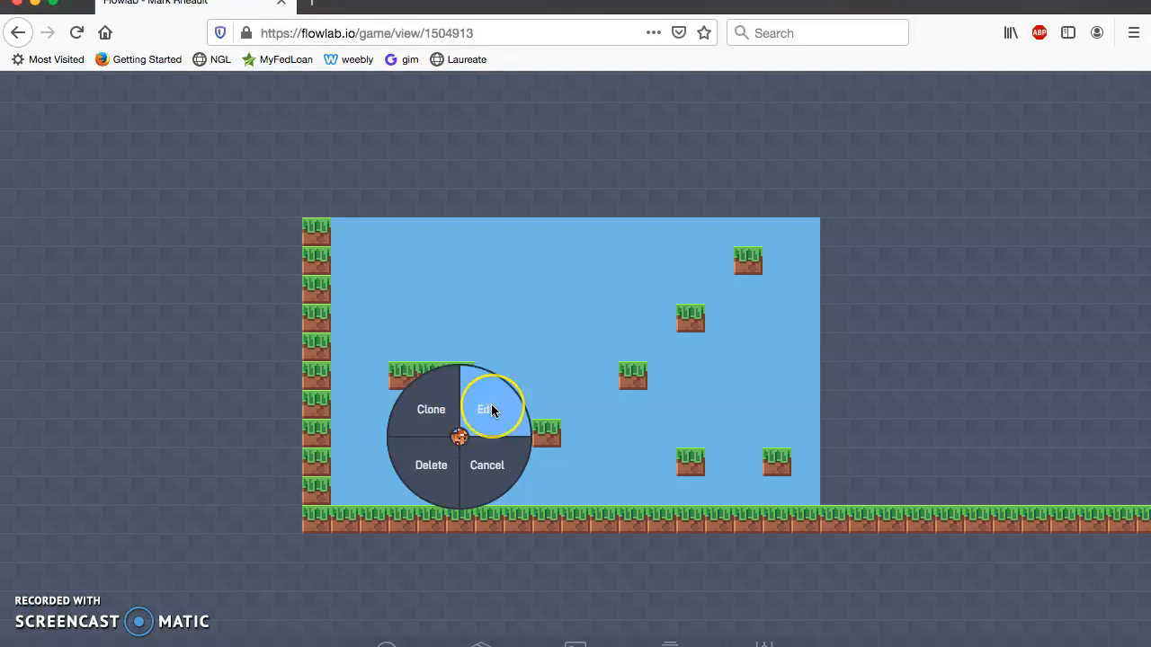
{"action": "left_click", "coordinate": [492, 410]}
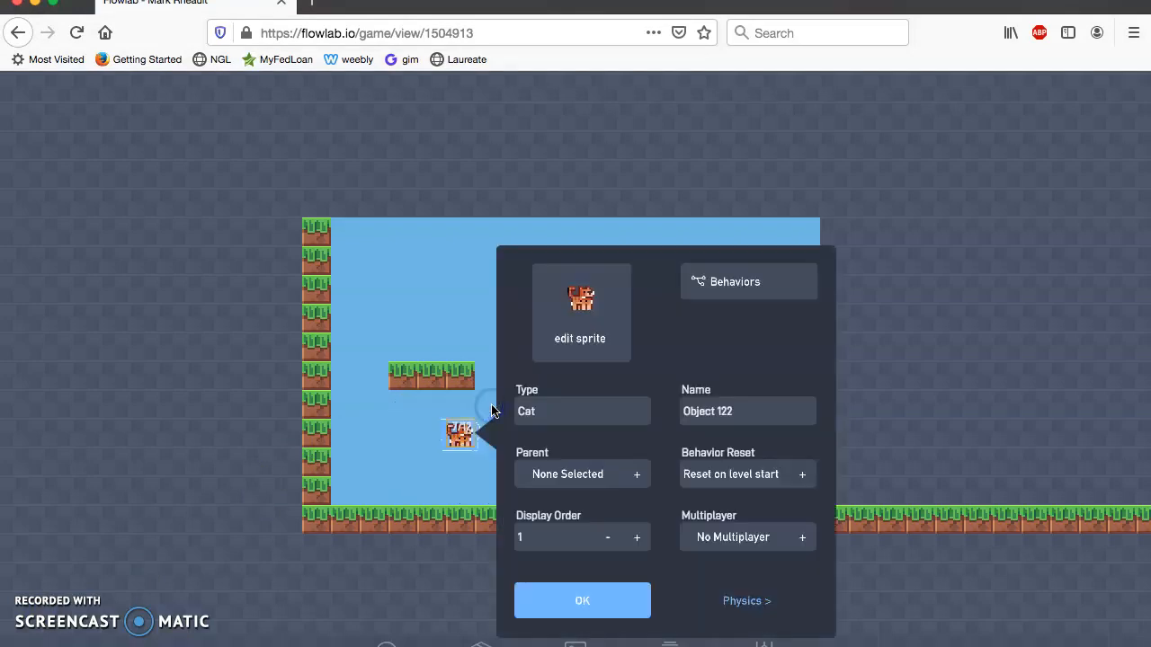
{"action": "left_click", "coordinate": [745, 284]}
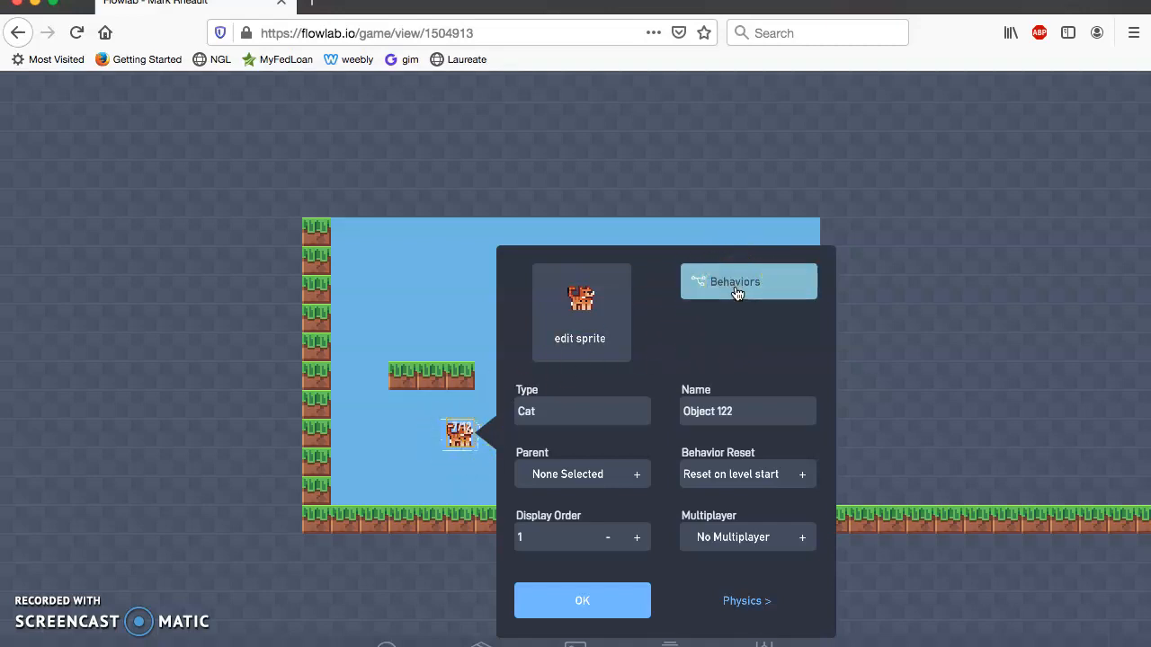
{"action": "left_click", "coordinate": [736, 292]}
{"action": "left_click", "coordinate": [468, 286]}
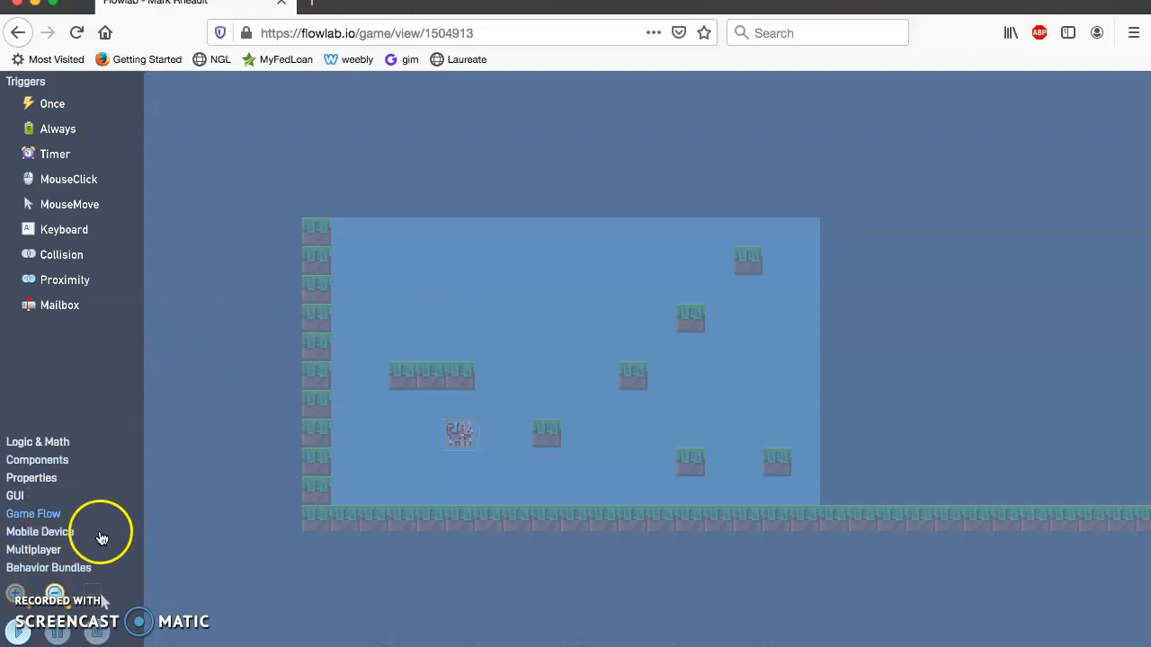
{"action": "left_click", "coordinate": [87, 569]}
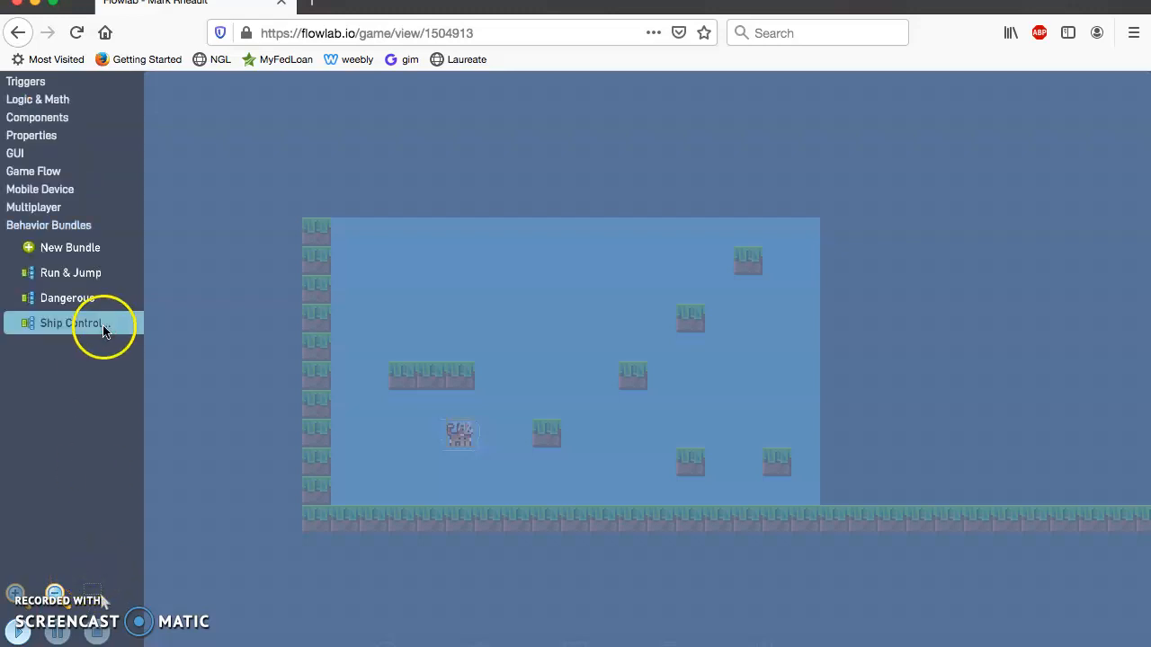
{"action": "left_click", "coordinate": [79, 278]}
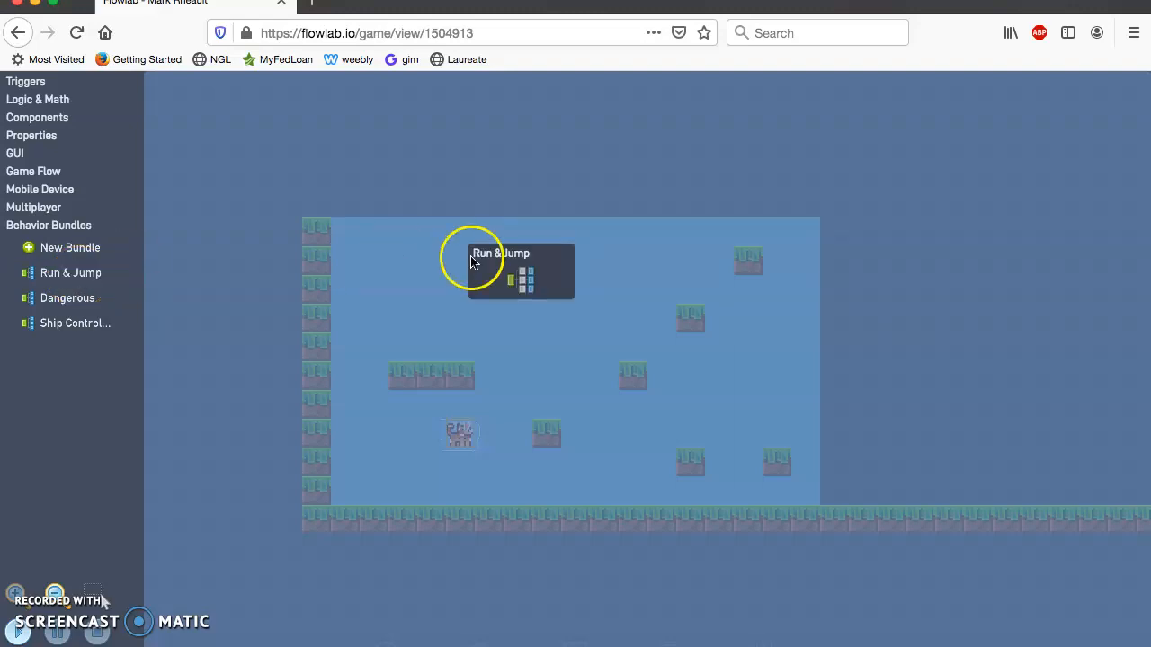
{"action": "left_click_drag", "start_coordinate": [497, 270], "coordinate": [418, 224]}
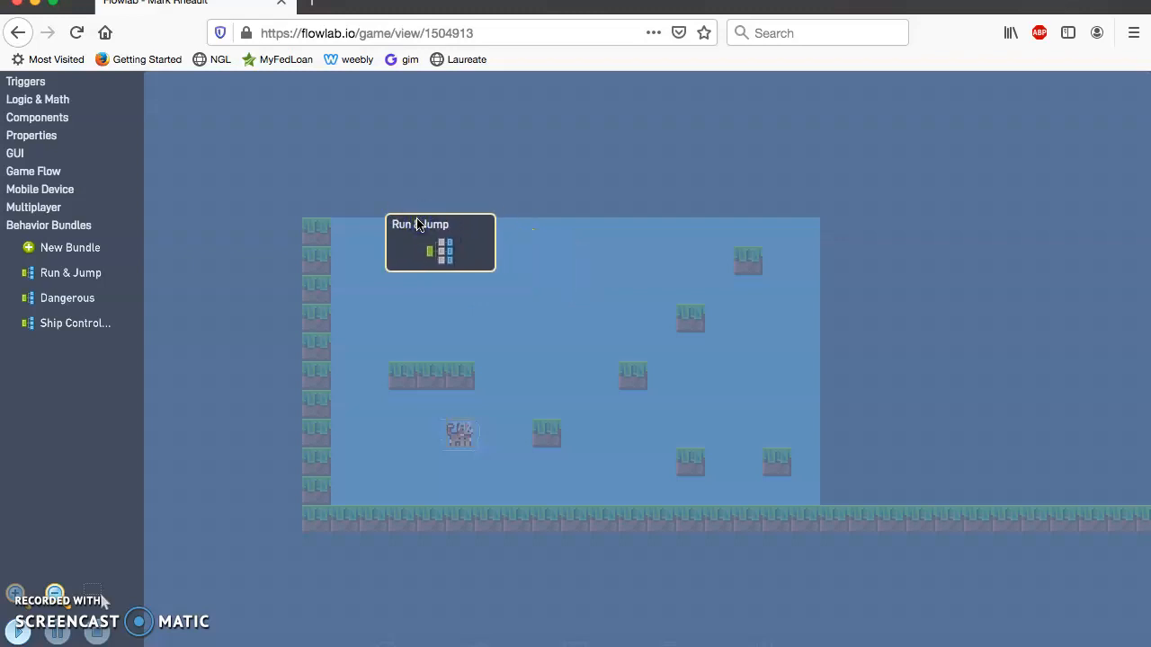
Test the game from the behavior editor by running and jumping the cat in both directions across the platforms, and stop it.
{"action": "left_click", "coordinate": [9, 637]}
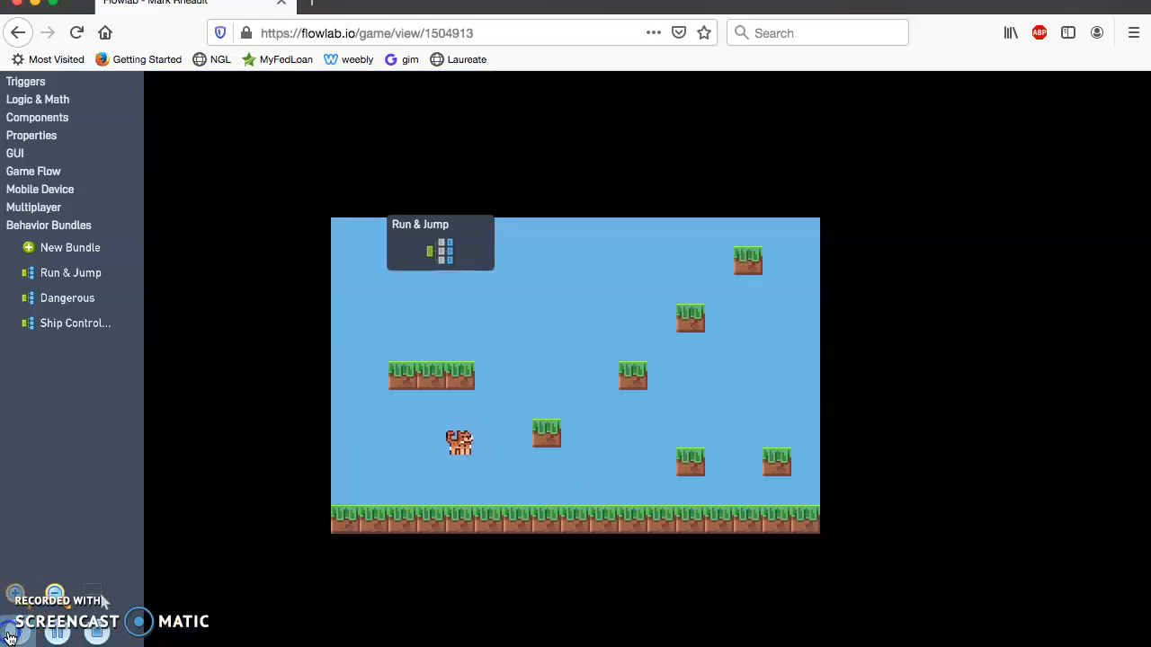
{"action": "key", "text": "Right"}
{"action": "key", "text": "Left"}
{"action": "key", "text": "Right"}
{"action": "key", "text": "Left"}
{"action": "key", "text": "Up"}
{"action": "key", "text": "Up"}
{"action": "key", "text": "Right"}
{"action": "key", "text": "Up"}
{"action": "key", "text": "Right"}
{"action": "key", "text": "Up"}
{"action": "key", "text": "Right"}
{"action": "key", "text": "Up"}
{"action": "key", "text": "Left"}
{"action": "key", "text": "Up"}
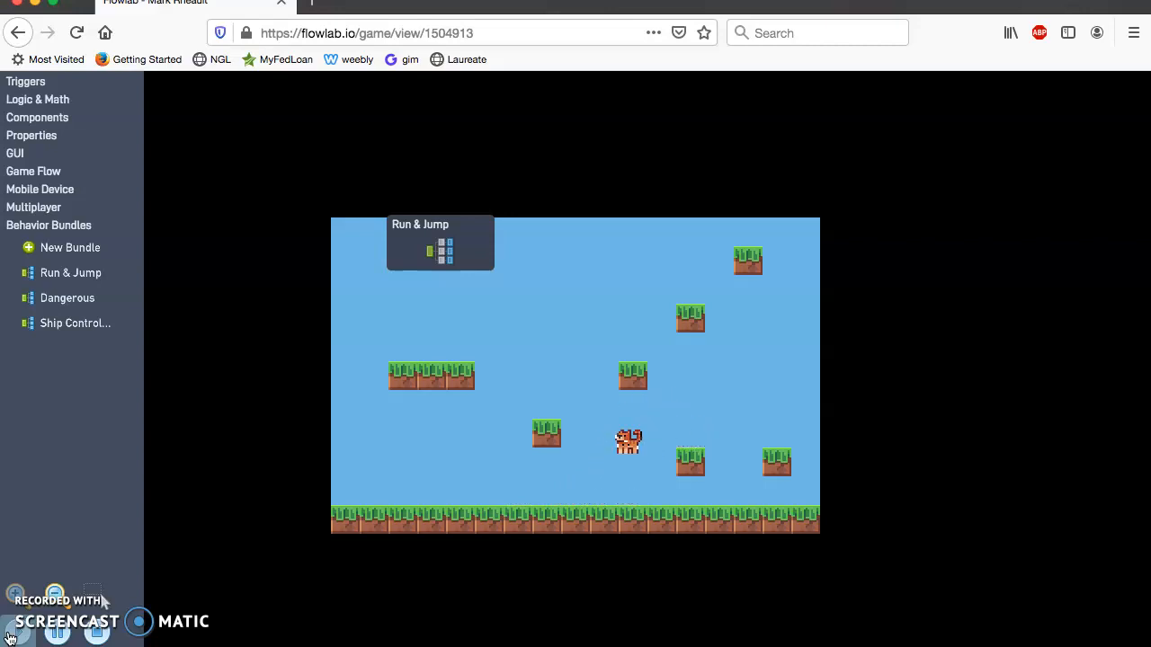
{"action": "left_click", "coordinate": [94, 631]}
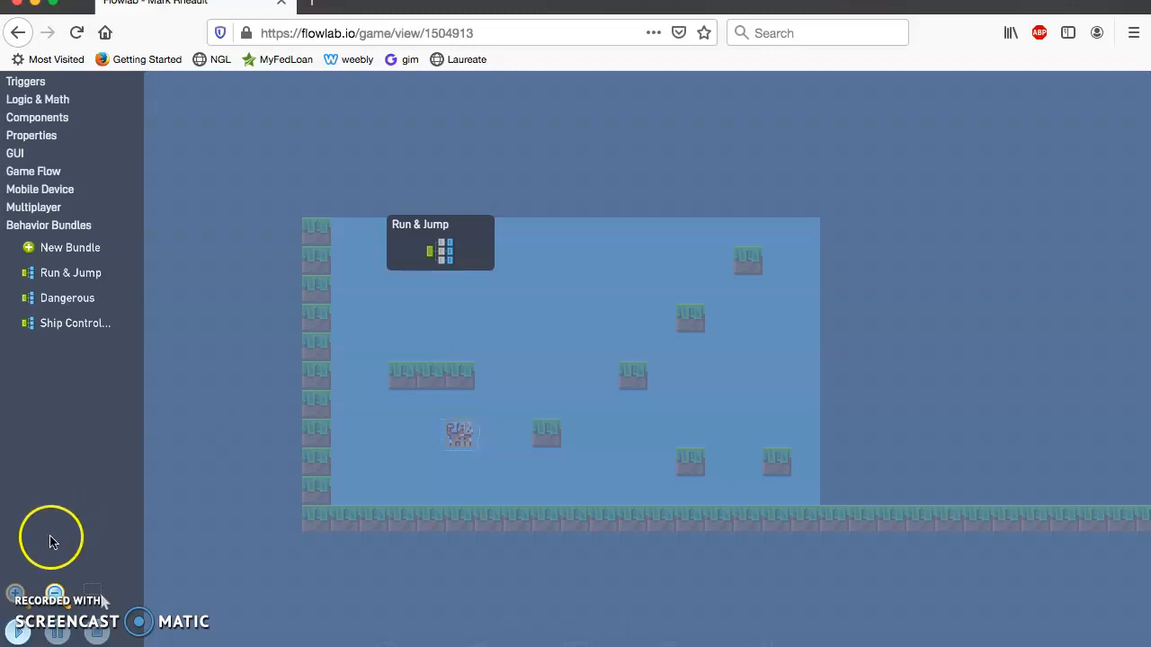
{"action": "left_click", "coordinate": [54, 595]}
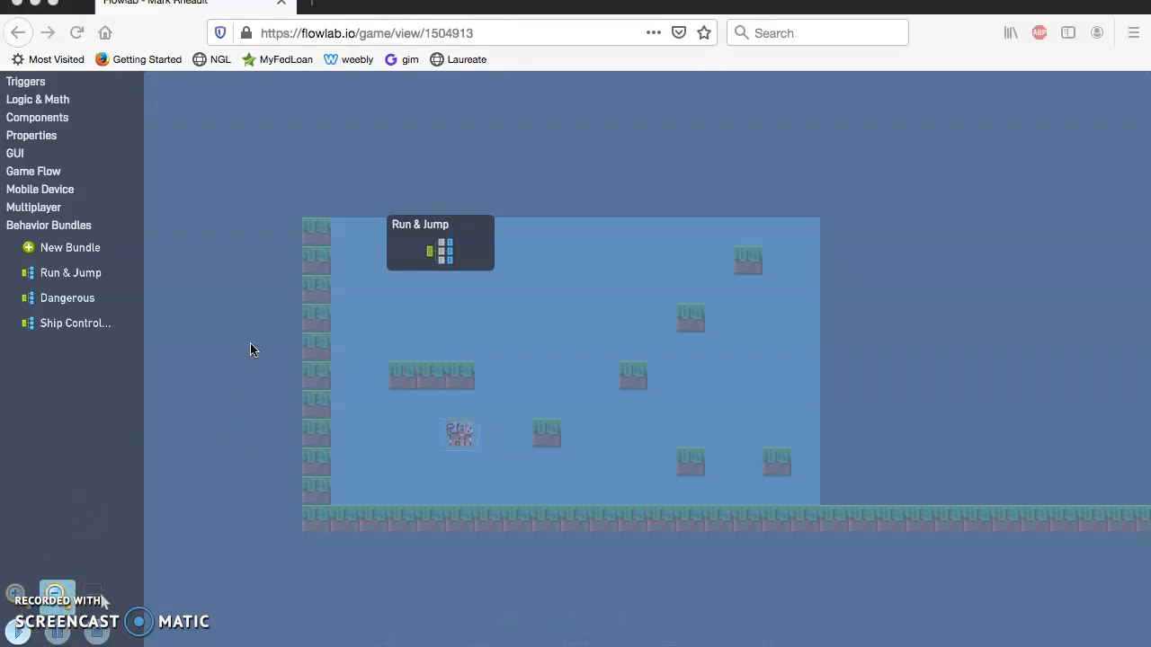